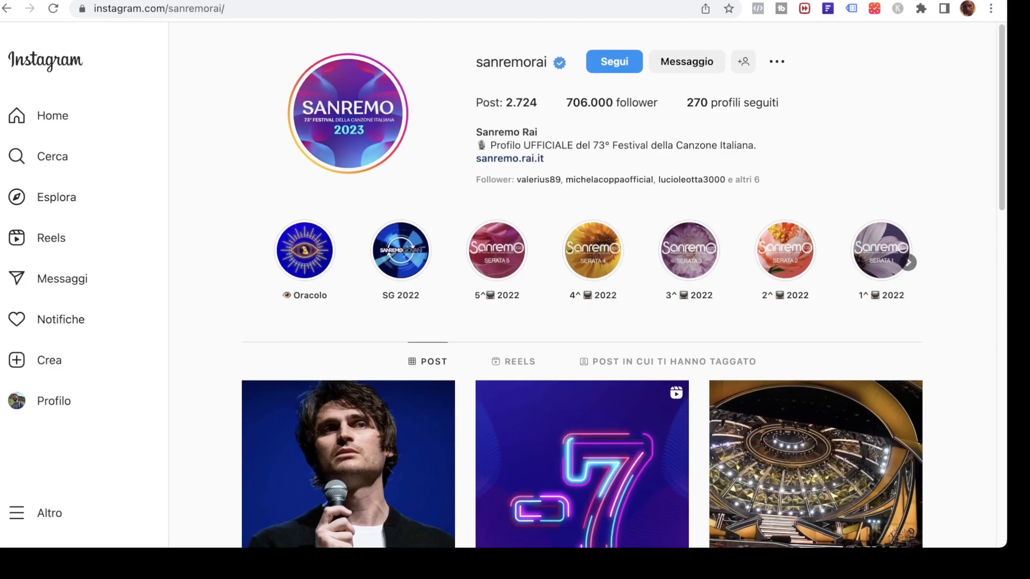
Find the Sanremo 2023 logo post in the sanremorai profile's post grid and open it.
scroll(582, 188, down, 20)
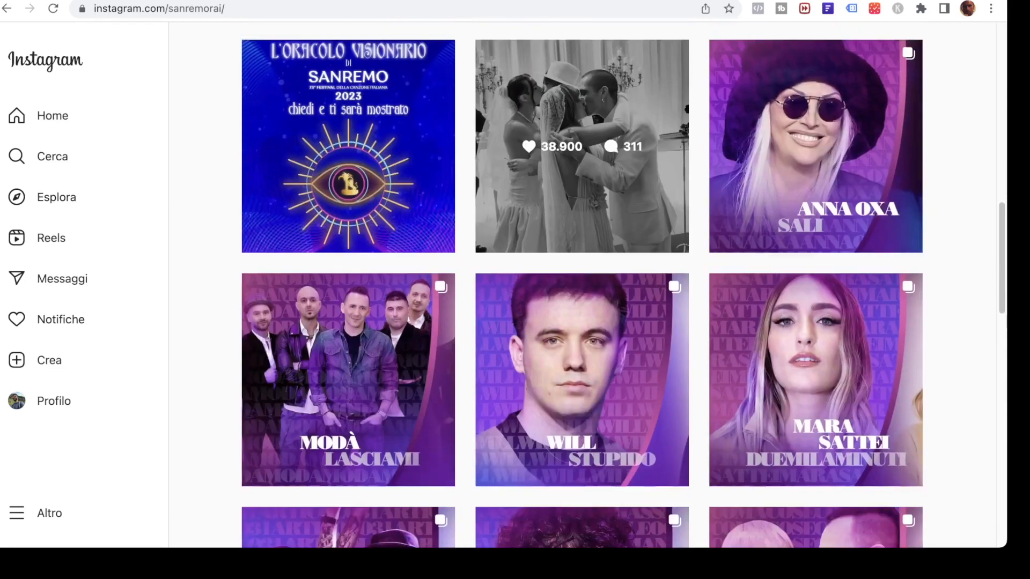
scroll(583, 161, down, 20)
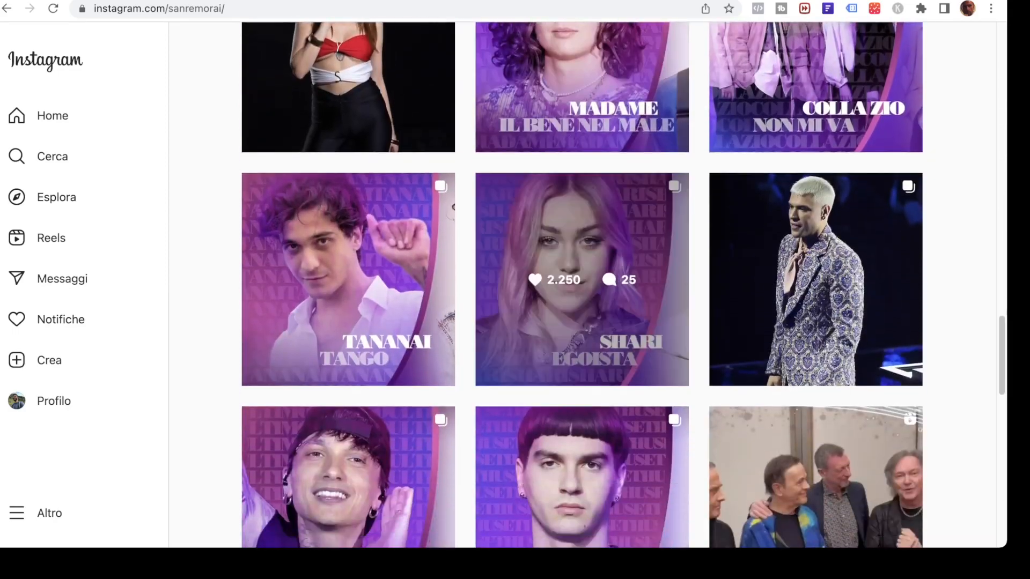
scroll(583, 215, down, 20)
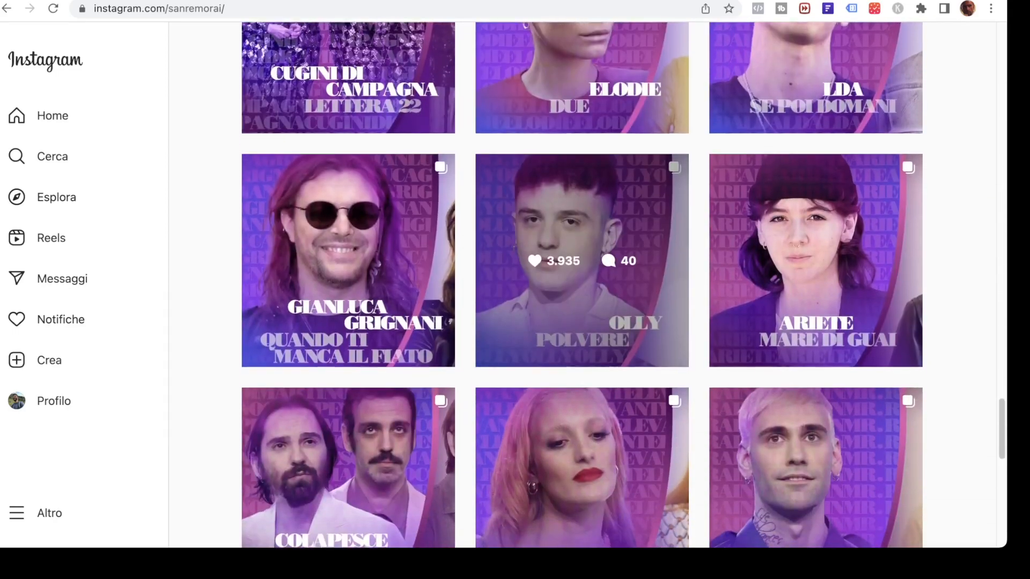
scroll(582, 263, down, 20)
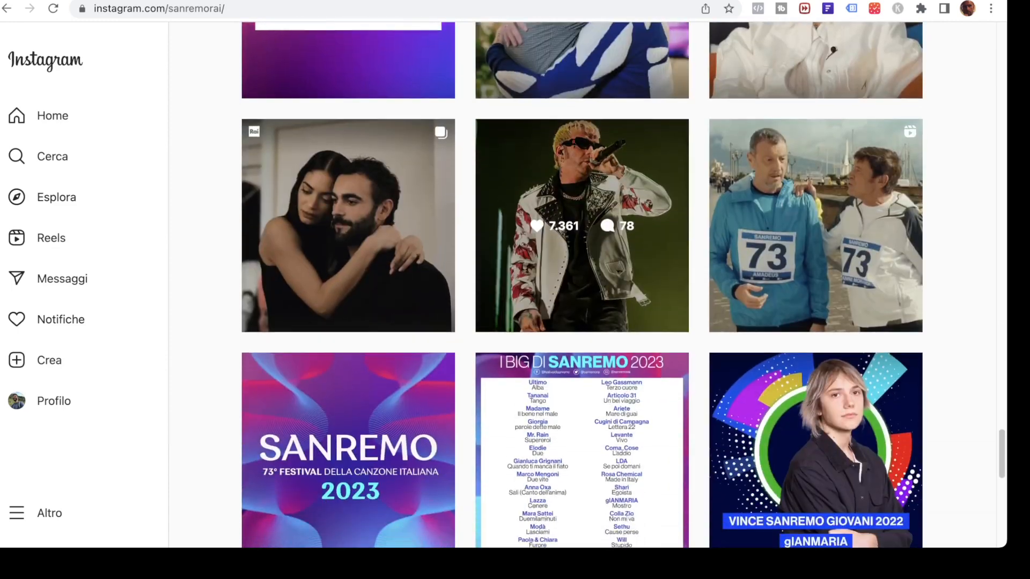
scroll(582, 268, down, 8)
scroll(582, 215, up, 6)
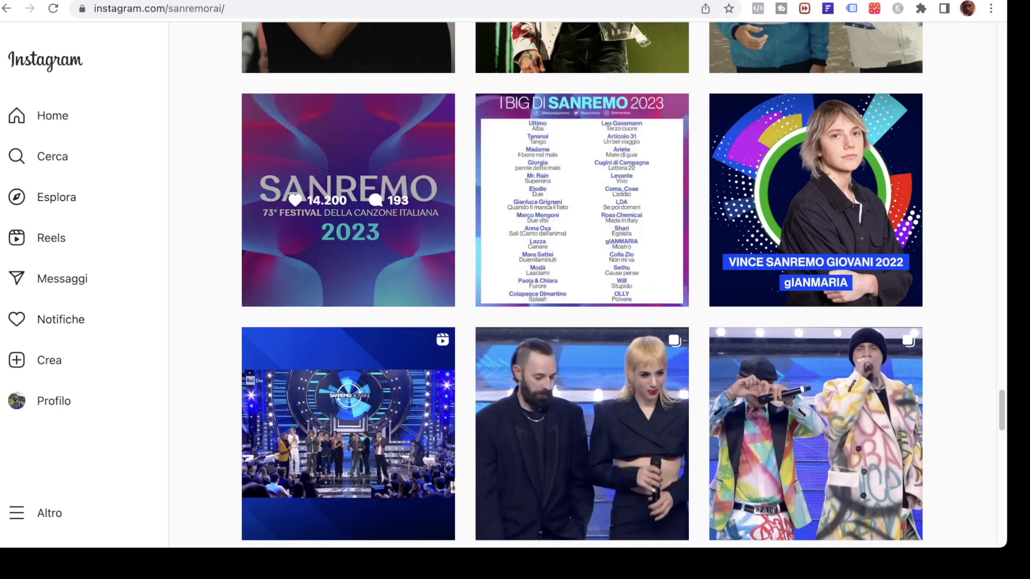
click(348, 200)
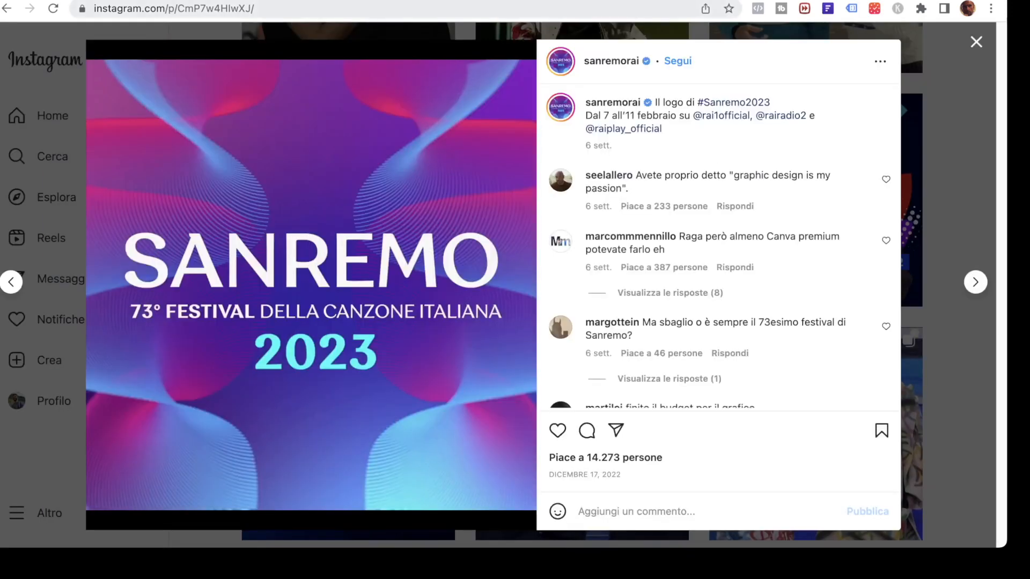
Skim the comments under the Sanremo 2023 logo post and close the post.
scroll(719, 247, down, 6)
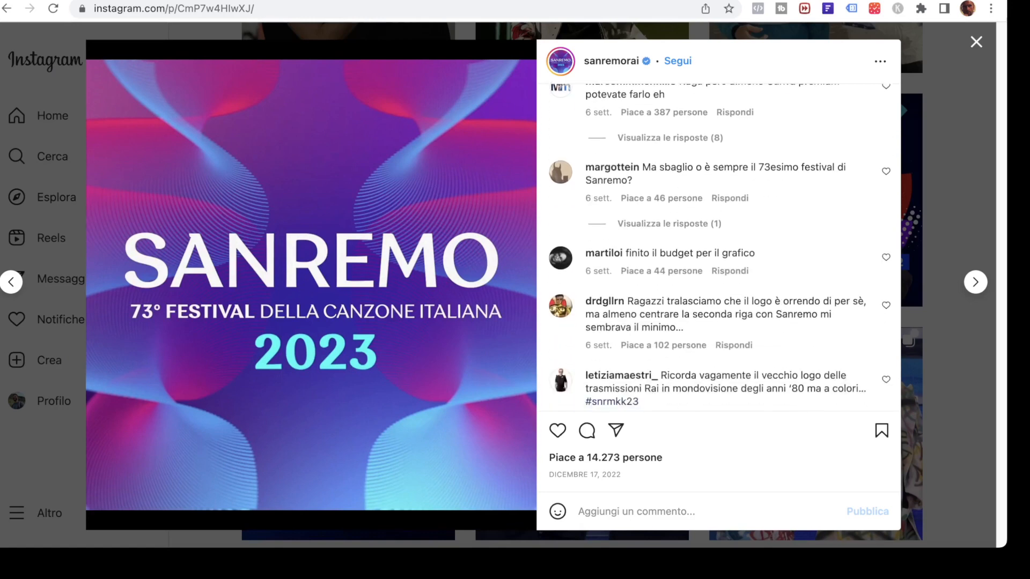
scroll(719, 247, down, 1)
key(Escape)
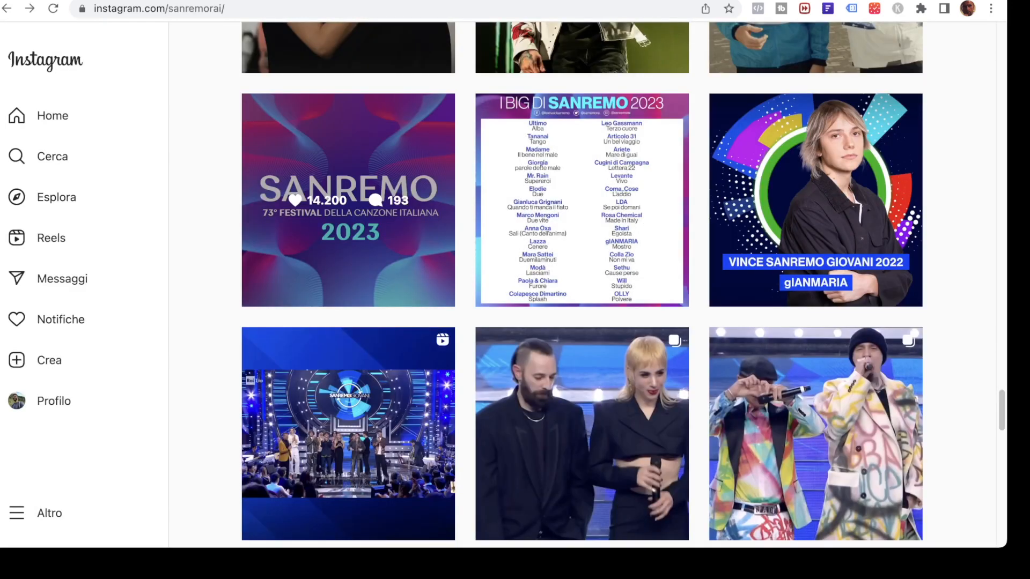
Reopen the Sanremo 2023 logo post and copy its full web address.
click(349, 200)
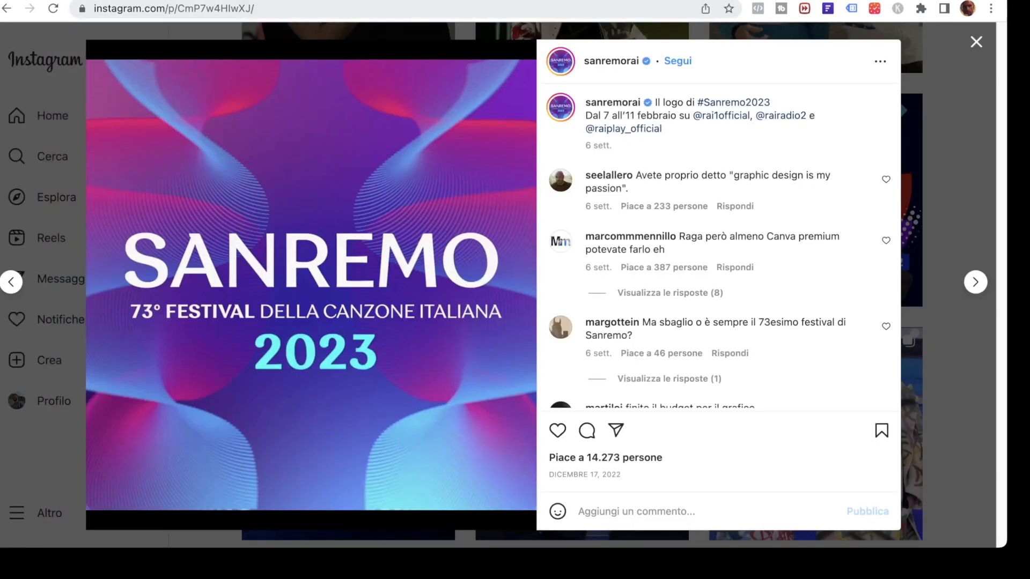
double_click(179, 9)
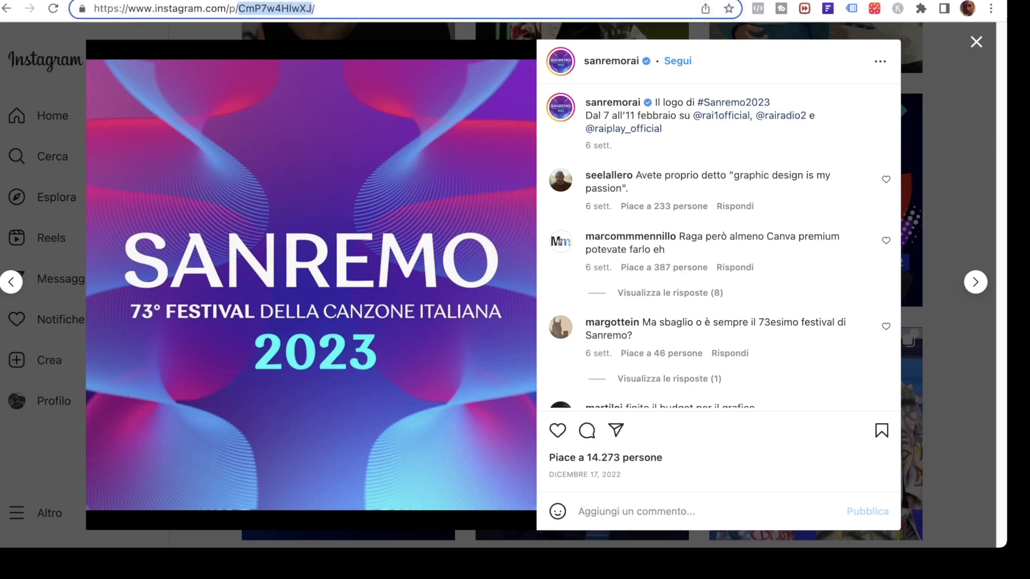
triple_click(179, 9)
key(super+c)
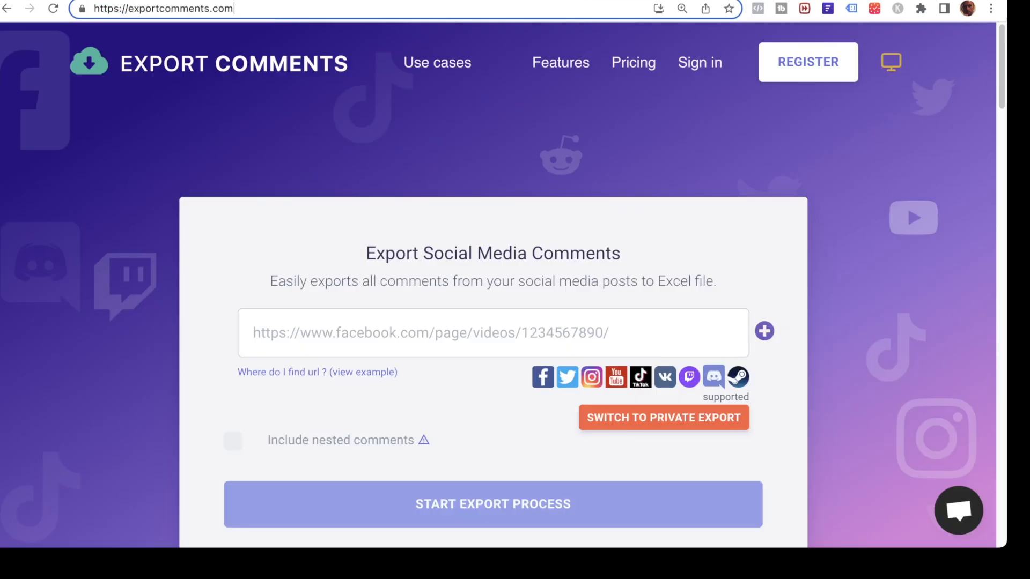
click(254, 332)
key(super+v)
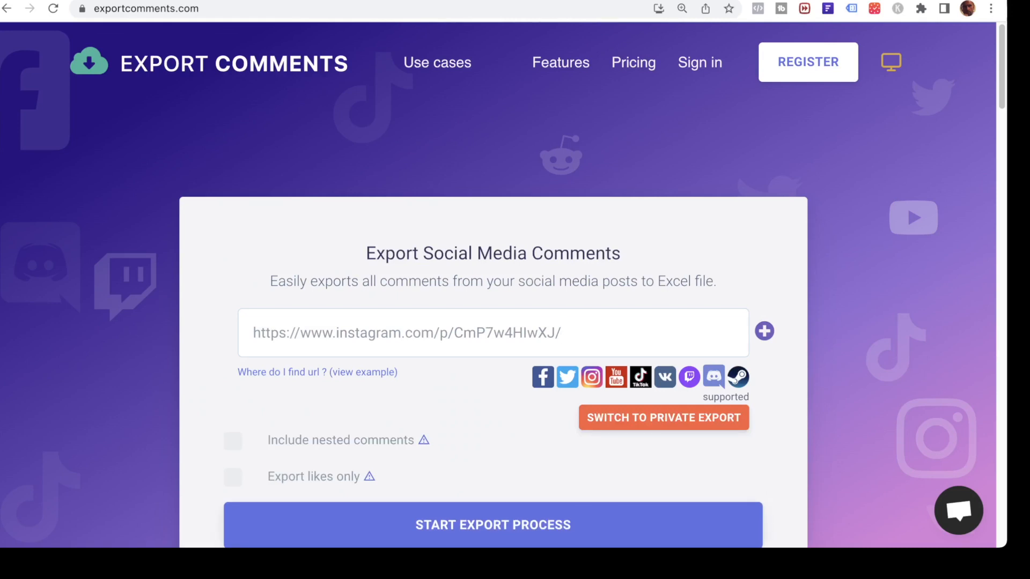
key(Return)
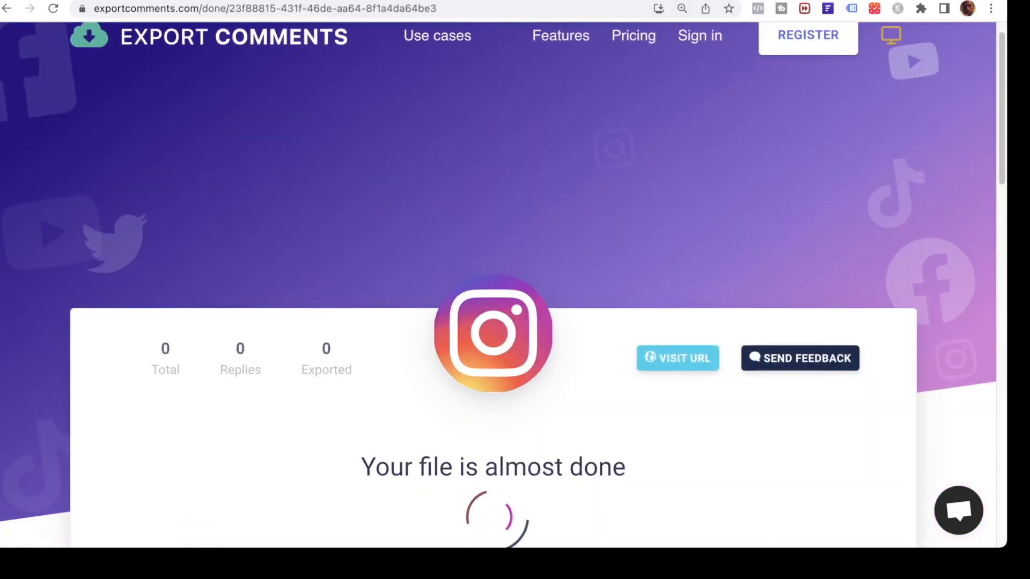
Download the finished comment export as an Excel file.
scroll(498, 284, down, 3)
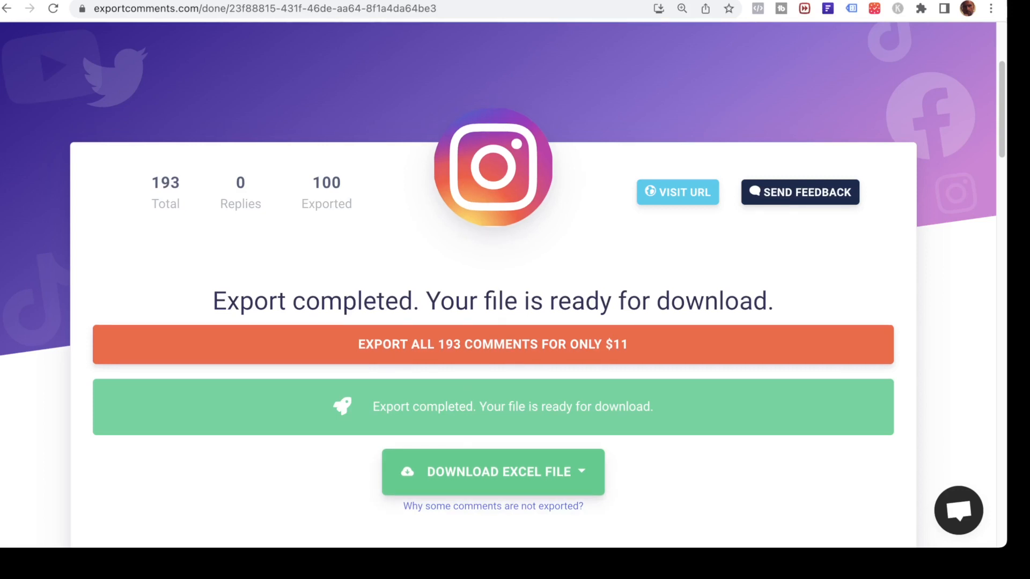
click(493, 471)
scroll(493, 467, down, 2)
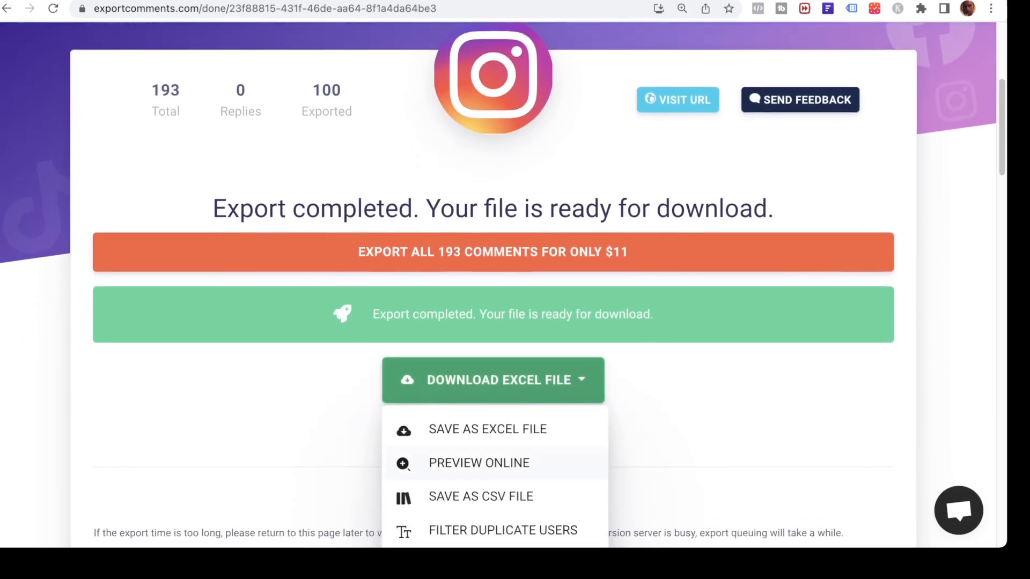
scroll(493, 321, down, 2)
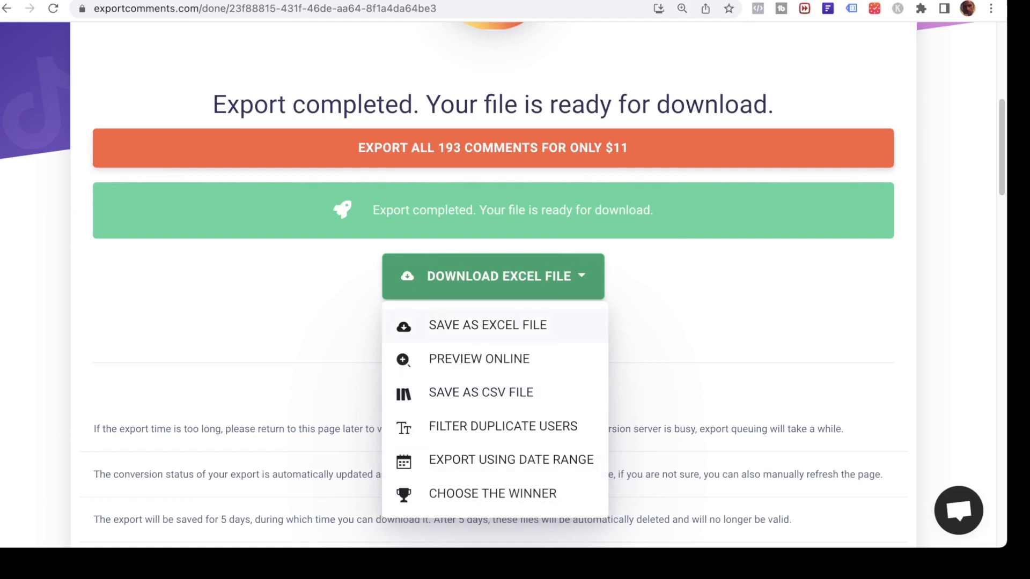
click(488, 325)
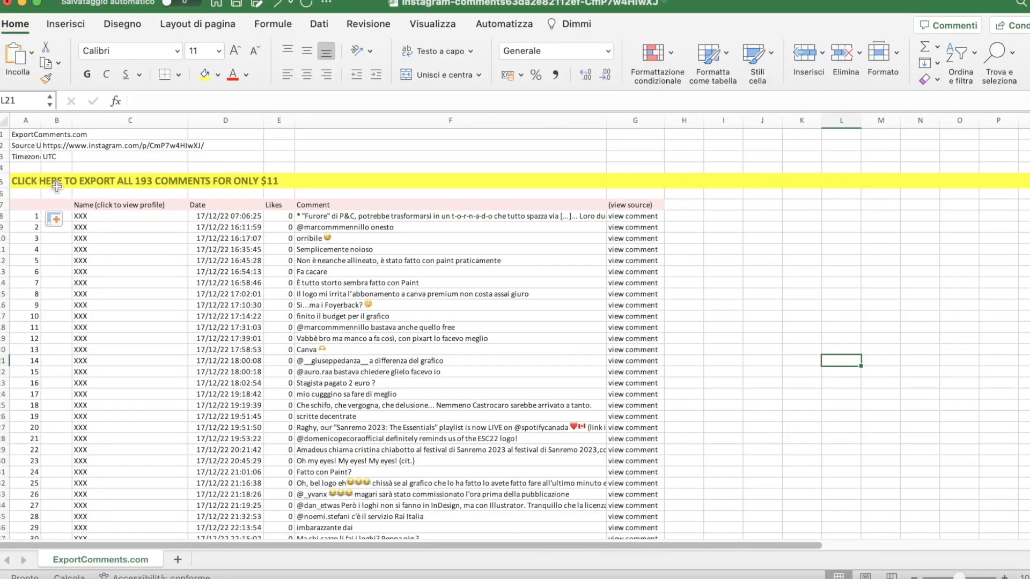
In Excel, delete rows 1 to 6 above the header row of the exported comments sheet.
drag(2, 194, 2, 135)
right_click(2, 155)
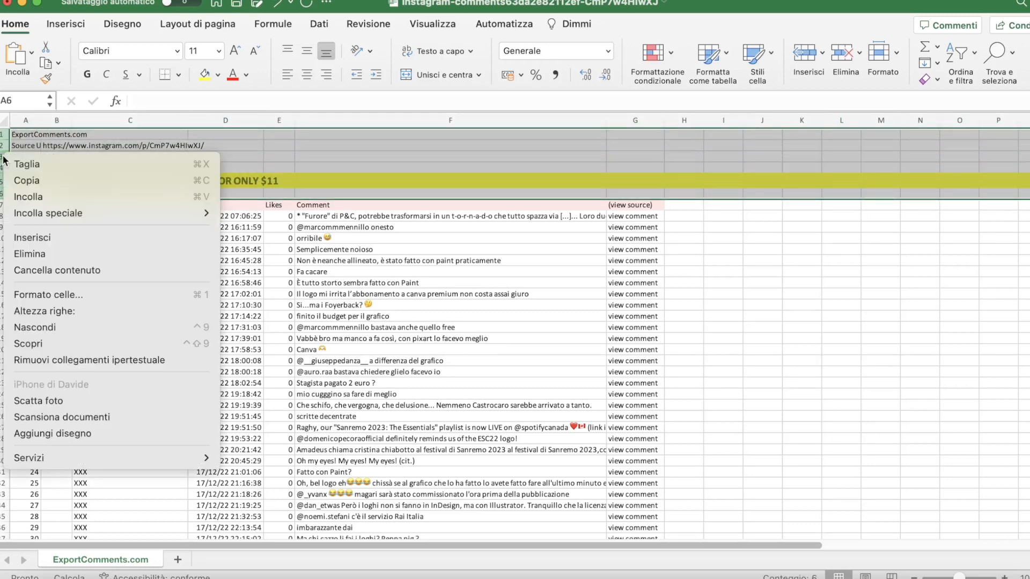
click(56, 249)
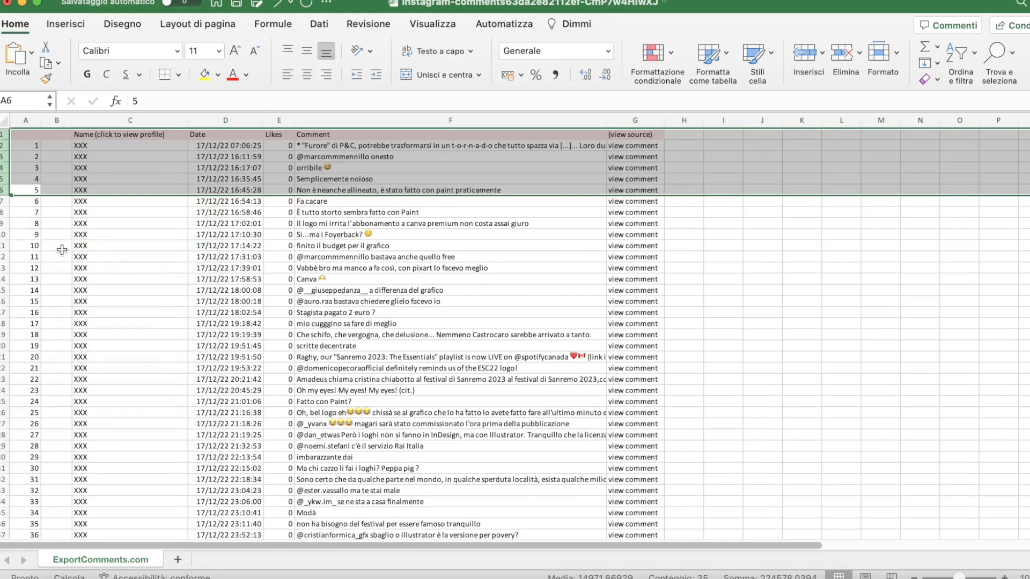
click(130, 276)
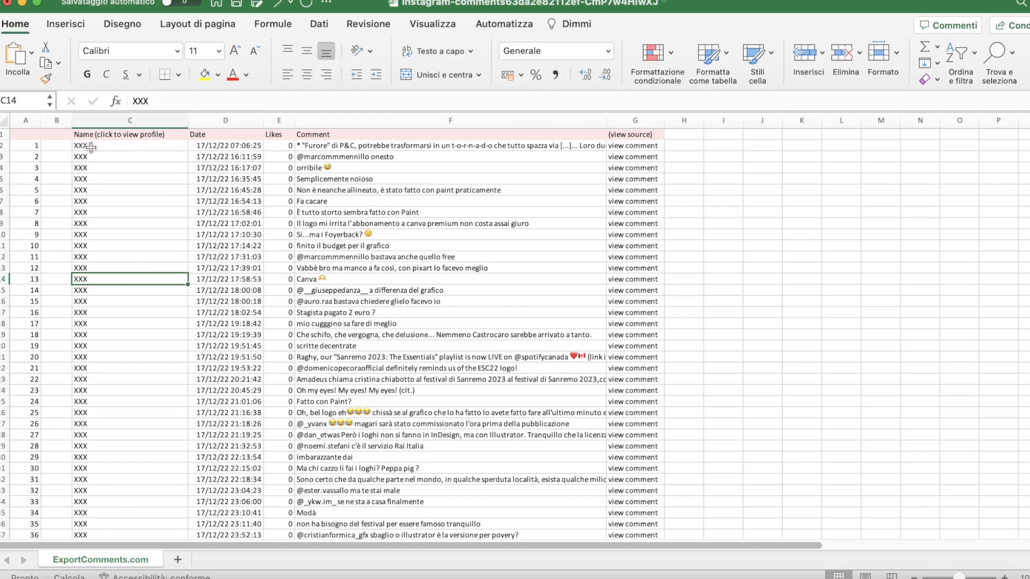
Look through the exported comment rows down to the last numbered entry.
scroll(35, 161, down, 20)
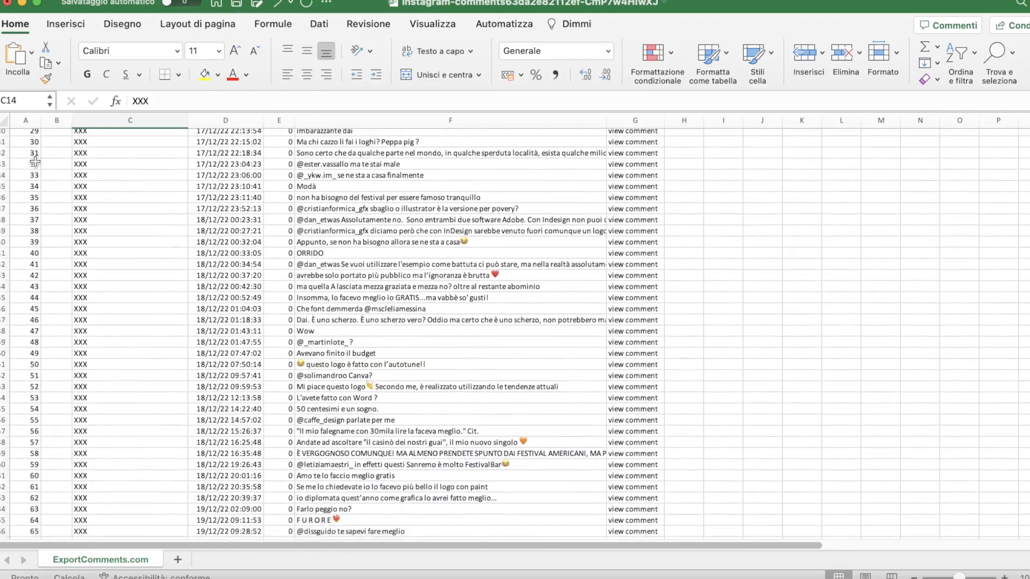
scroll(35, 161, down, 6)
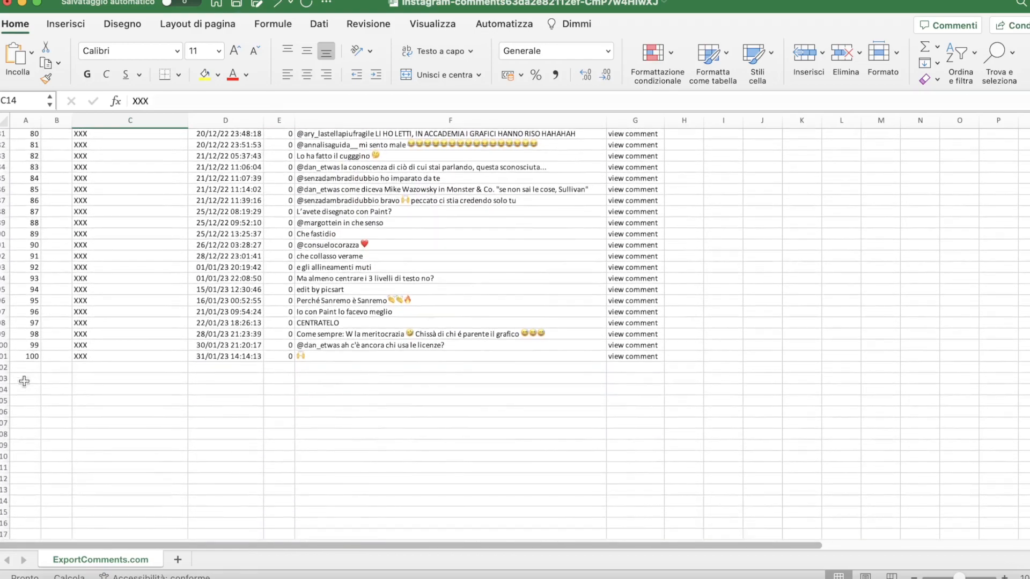
click(35, 356)
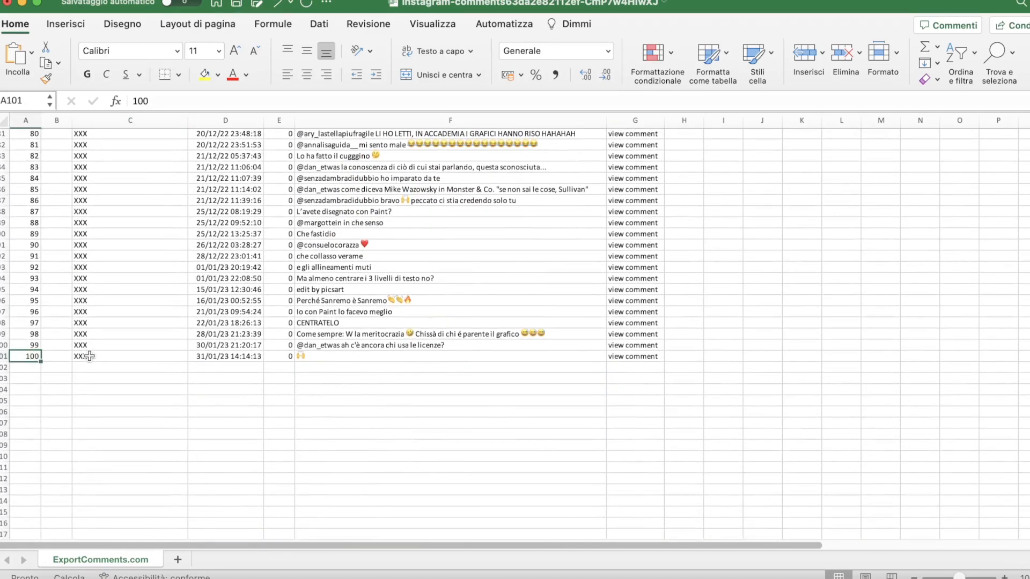
Widen the Comment column F so that longer comments are readable.
scroll(89, 356, up, 20)
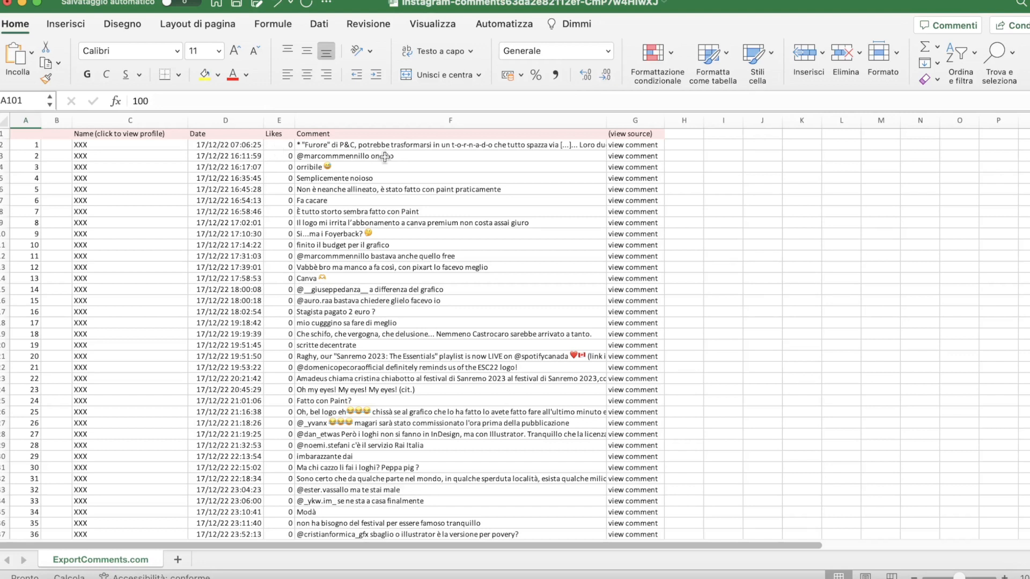
click(464, 122)
drag(606, 119, 776, 133)
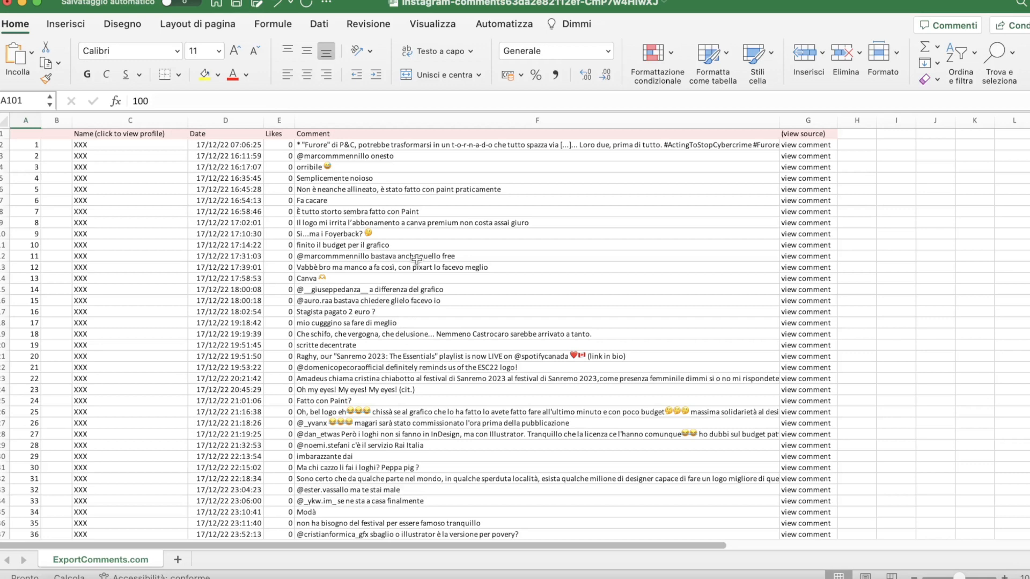
Read through the comment texts in column F, from the first entries to around row 50.
click(427, 213)
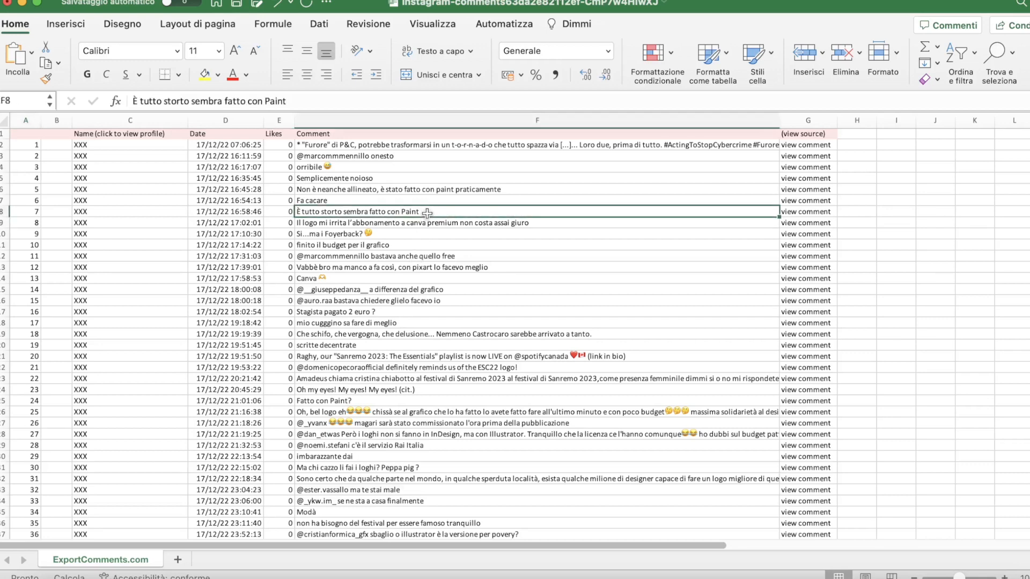
scroll(460, 356, down, 4)
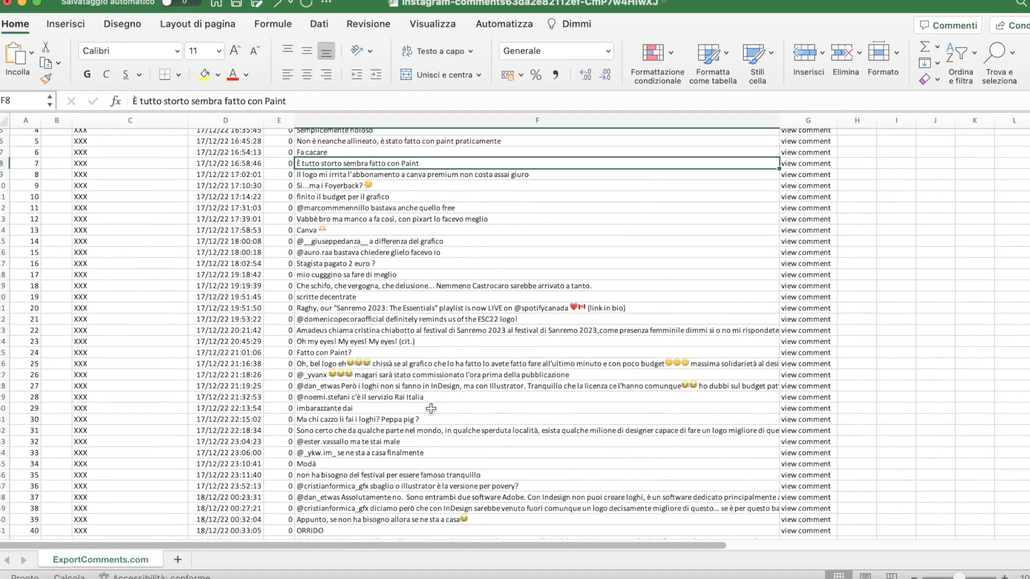
click(431, 408)
scroll(431, 409, down, 7)
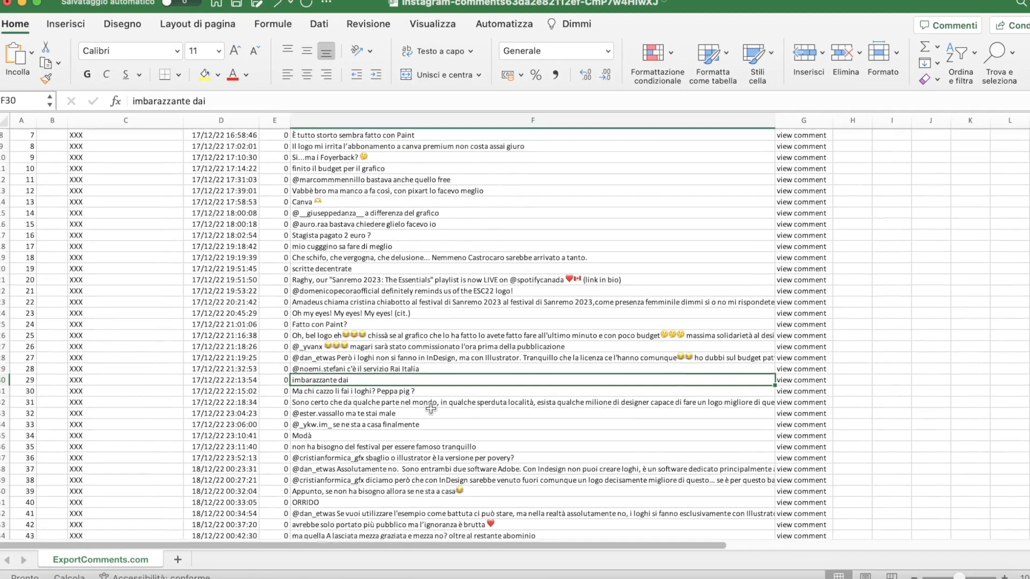
scroll(431, 409, down, 4)
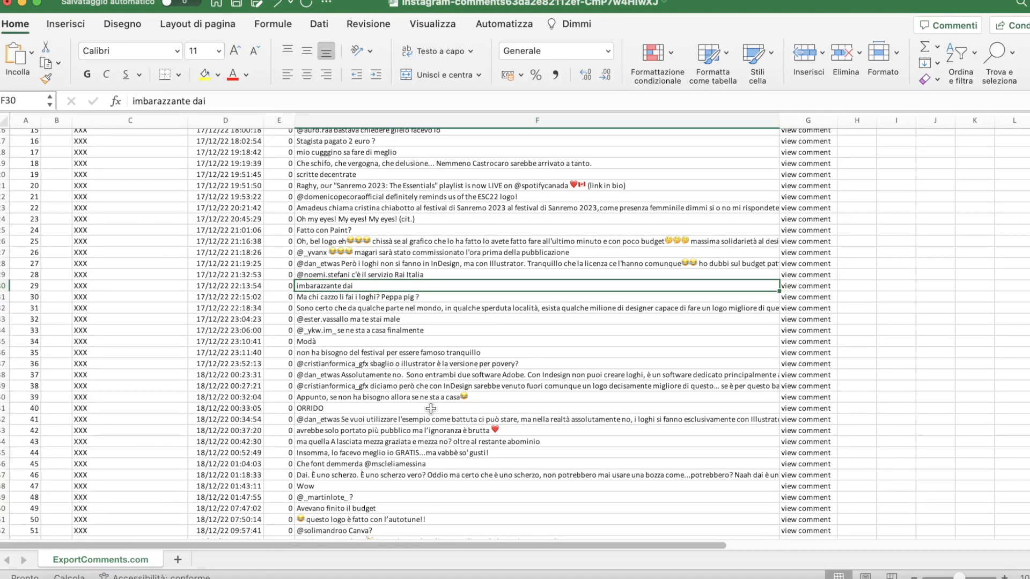
scroll(431, 408, up, 14)
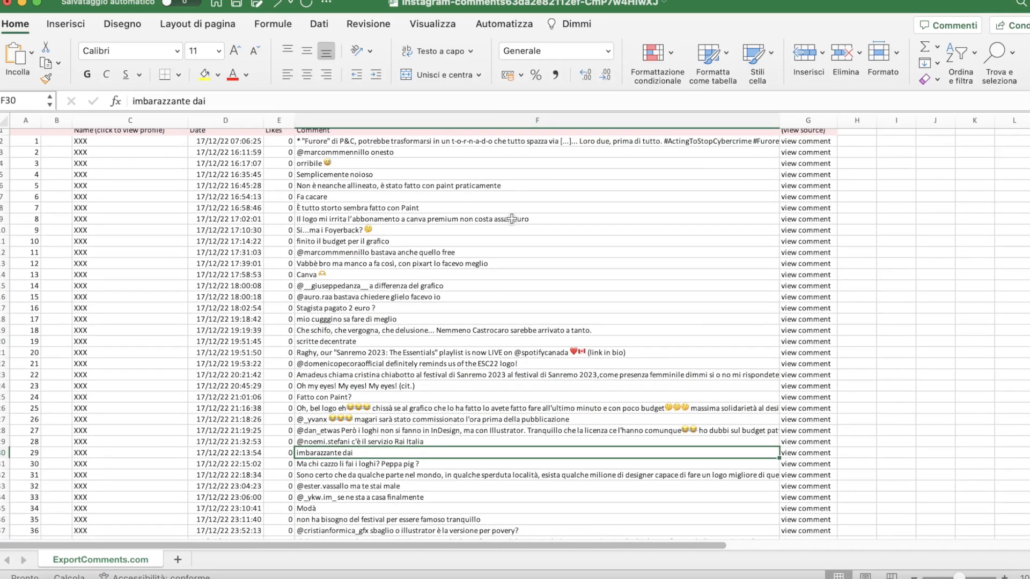
scroll(512, 219, up, 1)
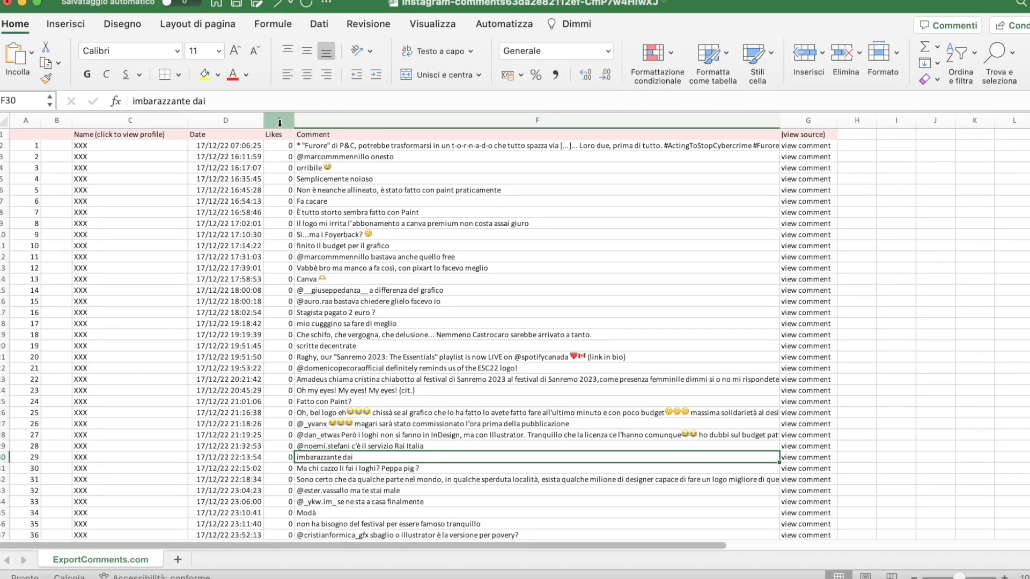
Delete columns A to E, which hold the numbering, names, dates and likes.
drag(280, 123, 24, 125)
right_click(23, 125)
click(83, 223)
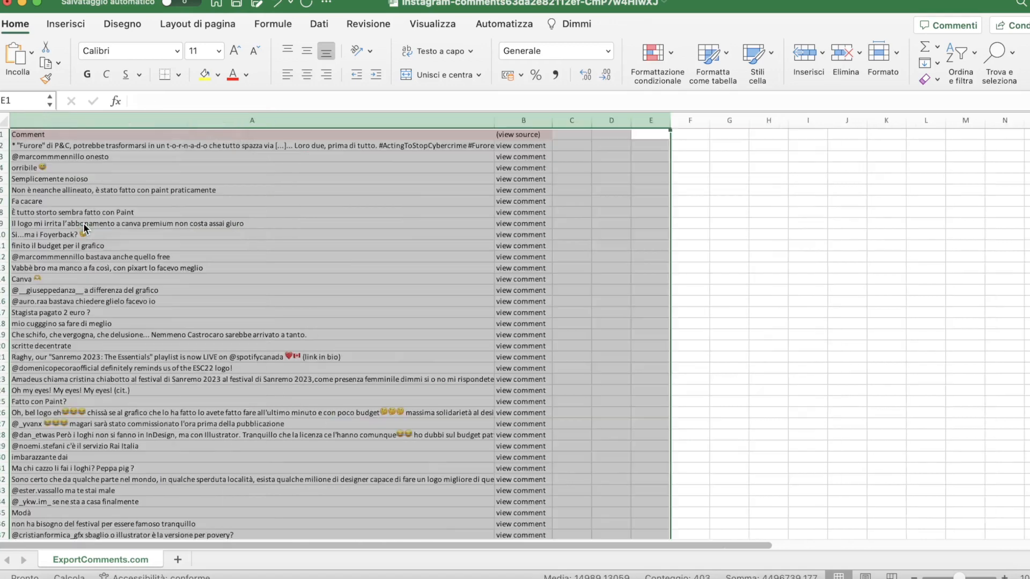
Delete the "(view source)" column B beside the comments.
click(518, 123)
right_click(518, 123)
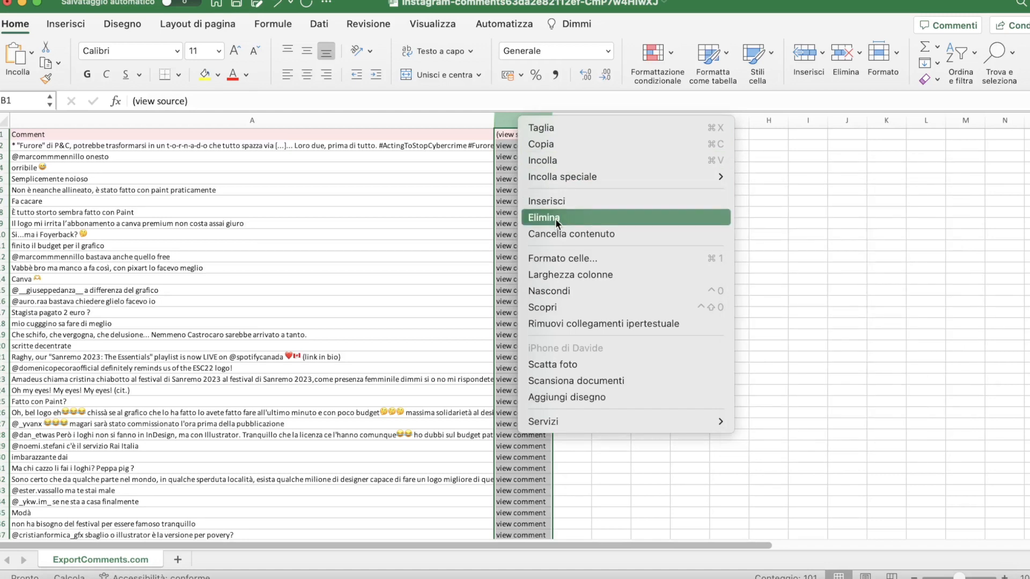
click(555, 218)
click(555, 223)
Widen the Comment column A and look over the remaining comment list.
drag(494, 127, 722, 134)
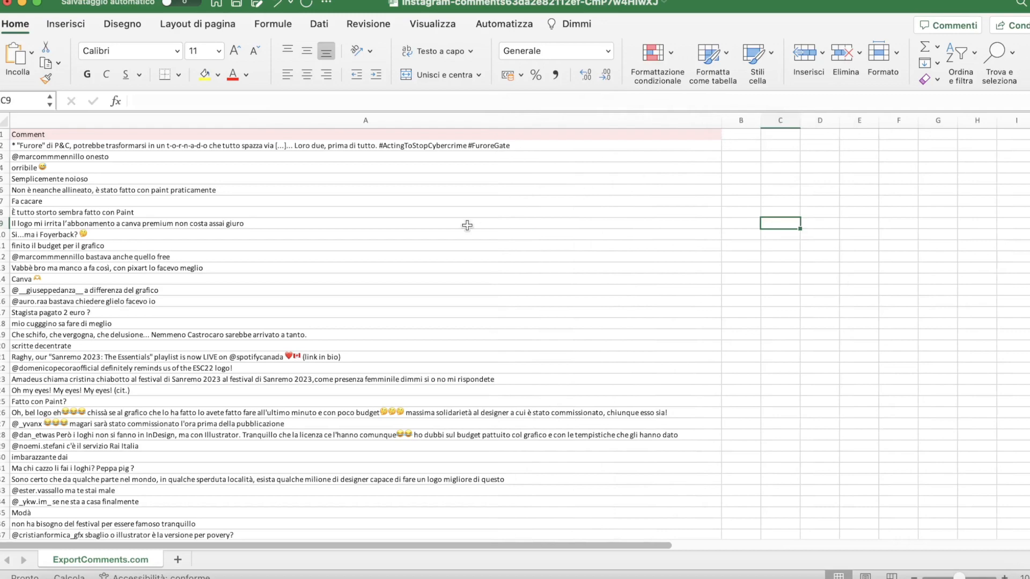
scroll(468, 225, down, 10)
scroll(467, 225, down, 12)
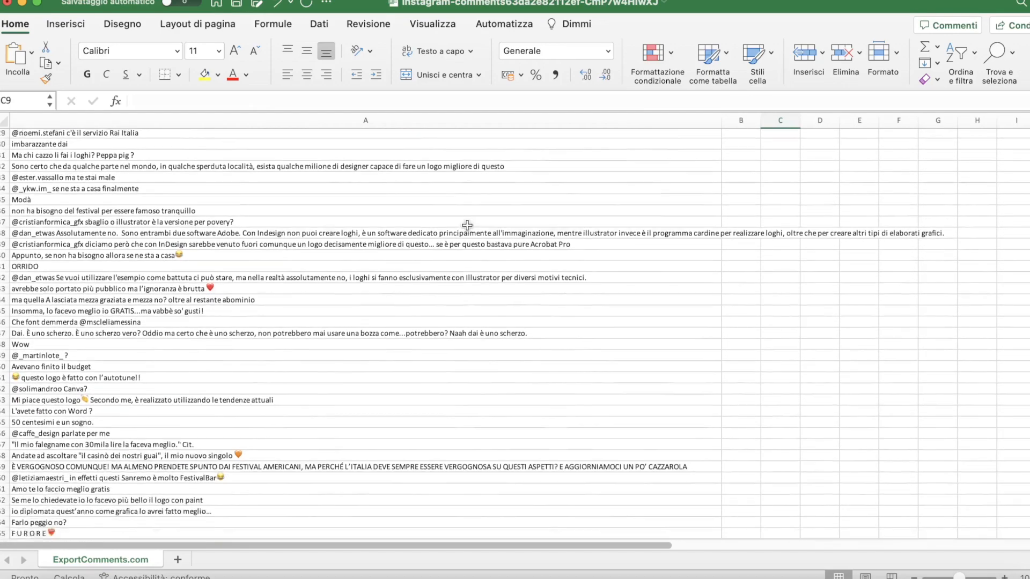
Look through the remaining comments in column A down to about row 100.
scroll(467, 226, down, 7)
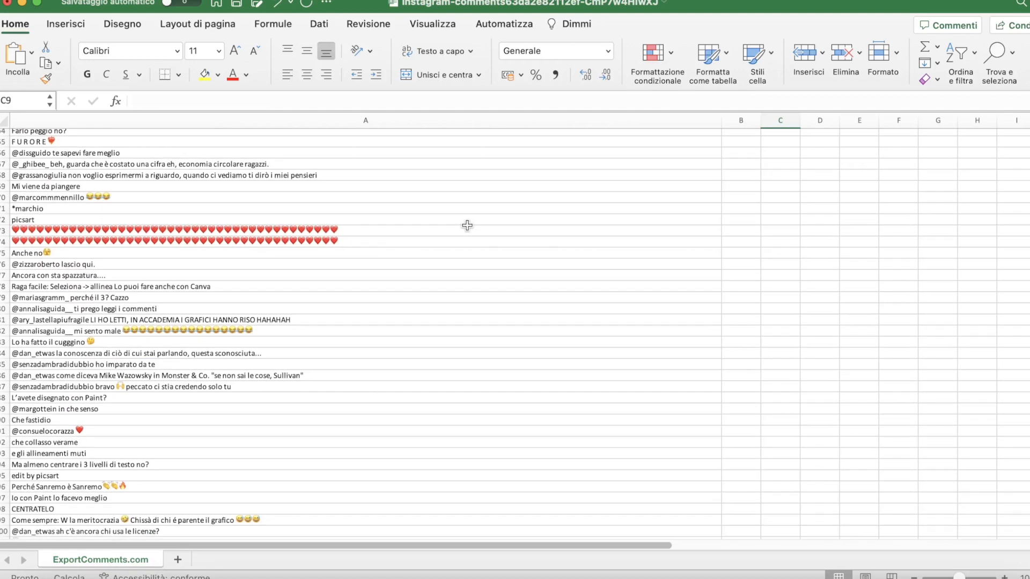
scroll(468, 225, up, 20)
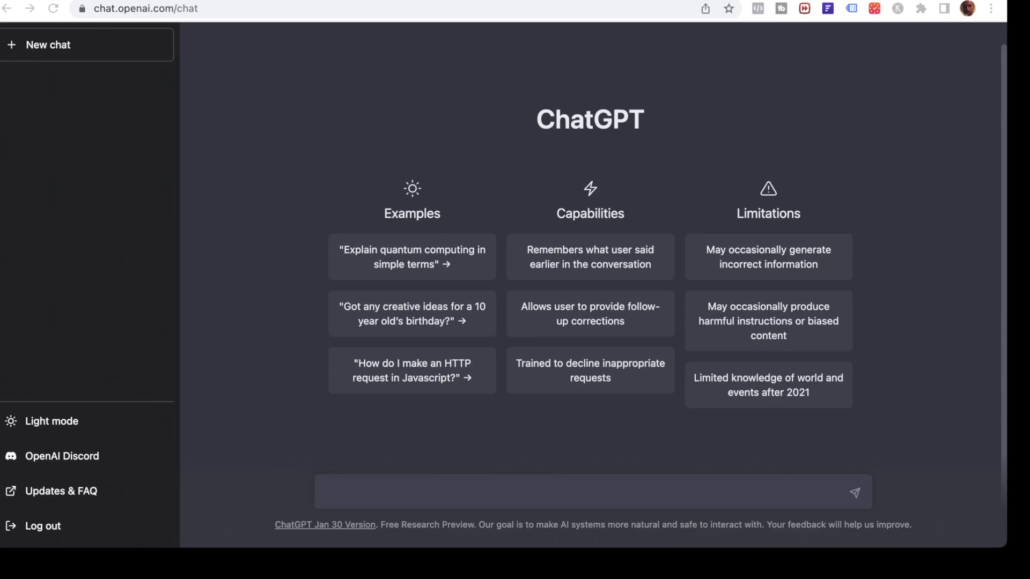
Switch to the ChatGPT page in the browser, highlight its web address, and return to the comments spreadsheet.
double_click(168, 8)
key(super+a)
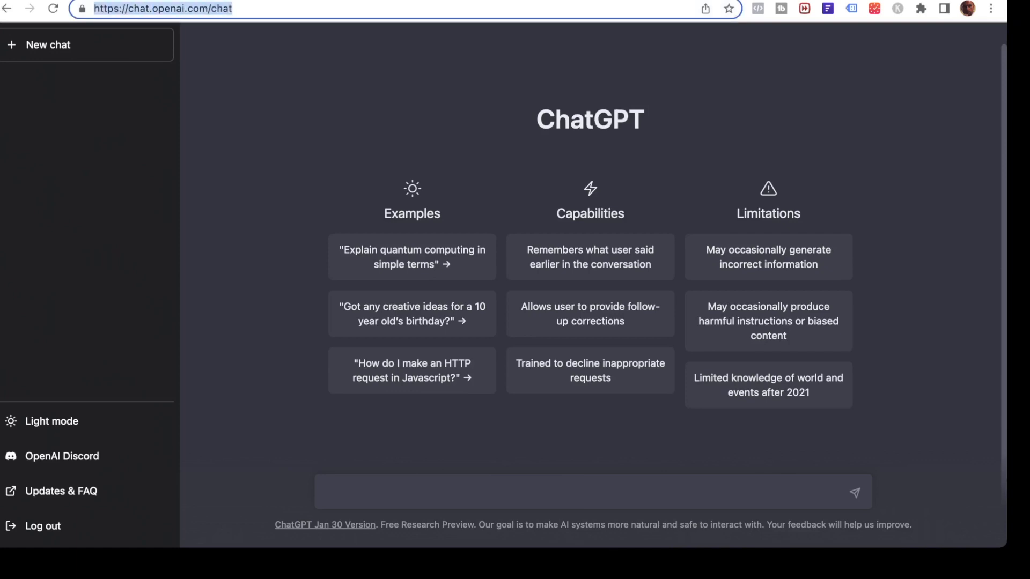
key(Escape)
key(super+Tab)
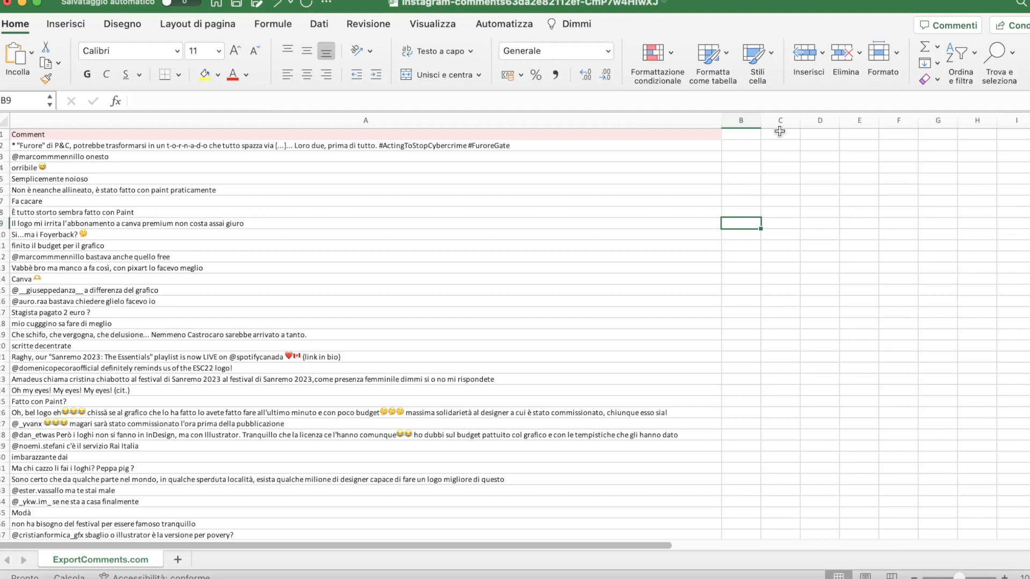
Widen column C and enter the heading "Commenti Positivi" in cell C1.
drag(800, 121, 855, 123)
click(799, 133)
text(Commenti Positivi)
click(799, 157)
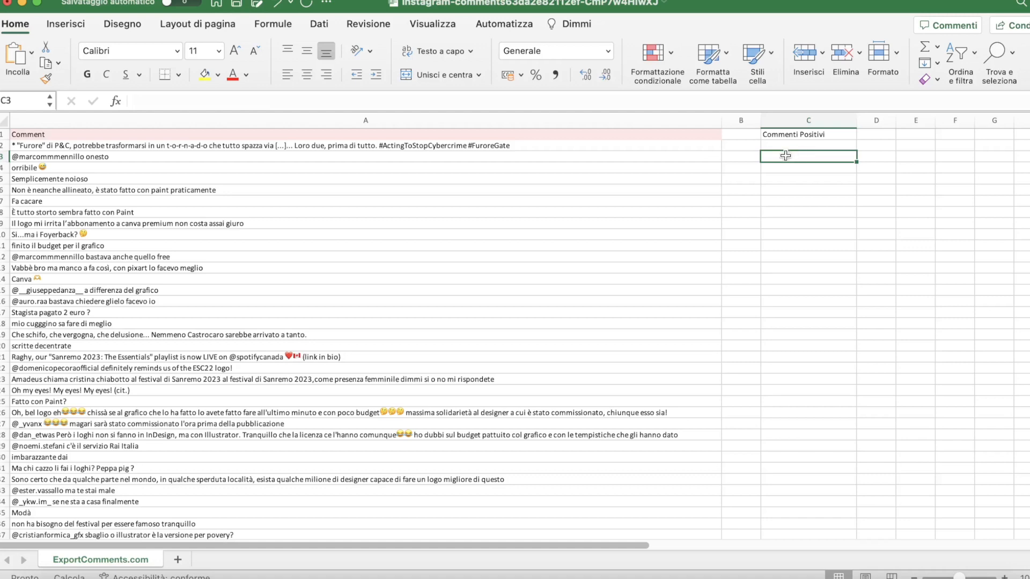
Copy the row of red heart emojis from cell A73 into cell C3 under the positive comments heading.
scroll(465, 214, down, 7)
scroll(466, 214, down, 15)
scroll(466, 214, down, 4)
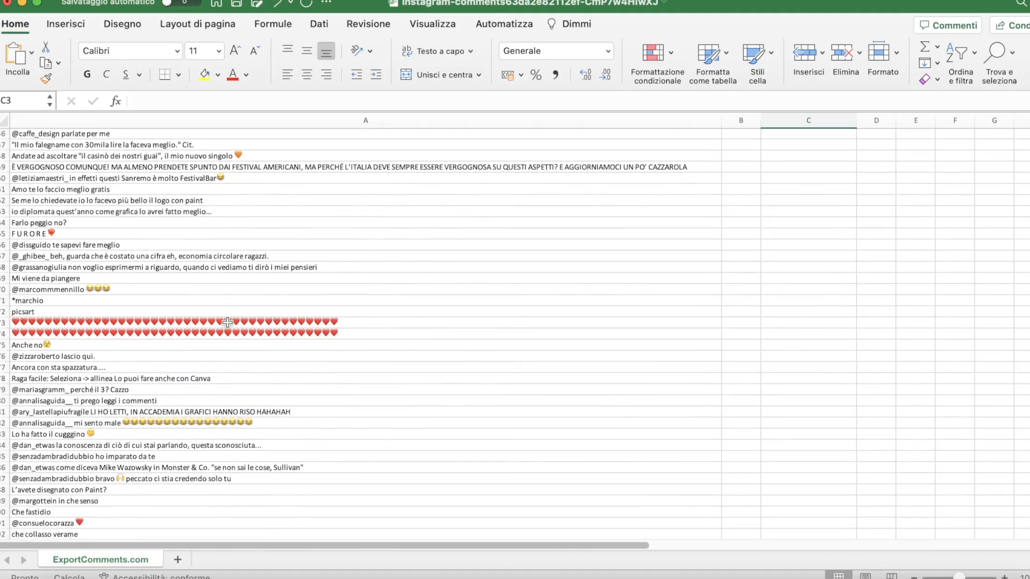
click(228, 322)
key(super+c)
scroll(461, 328, up, 16)
scroll(461, 329, up, 10)
click(799, 155)
key(super+v)
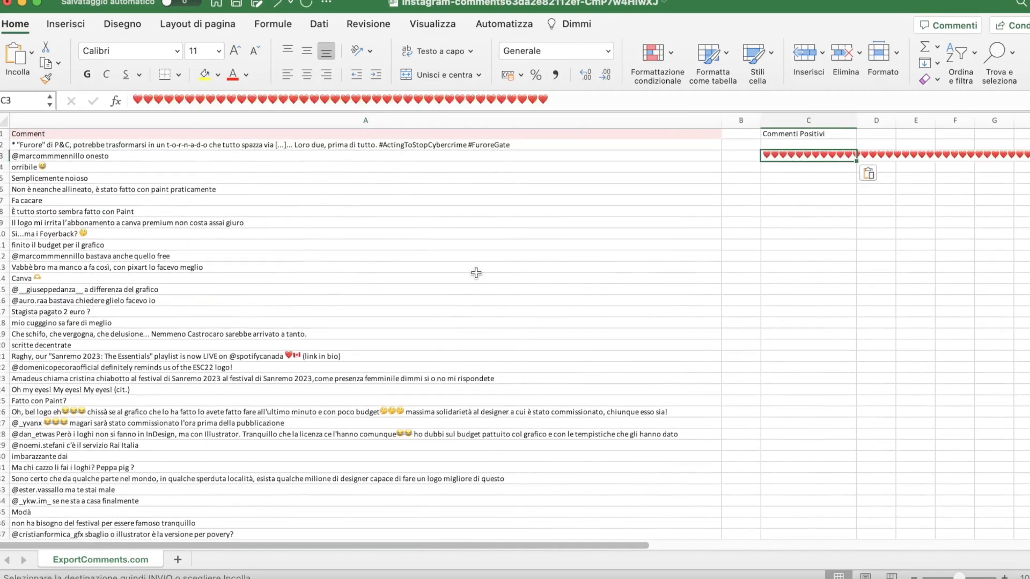
Copy the comment "Perché Sanremo è Sanremo" from cell A96 into cell C4.
scroll(480, 270, down, 20)
scroll(476, 273, down, 8)
scroll(477, 273, down, 2)
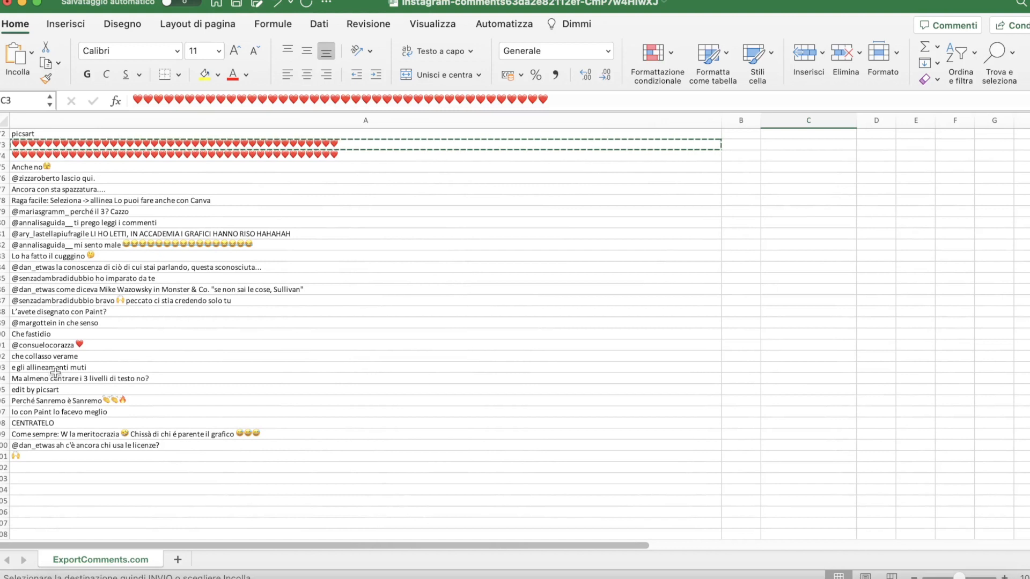
click(67, 401)
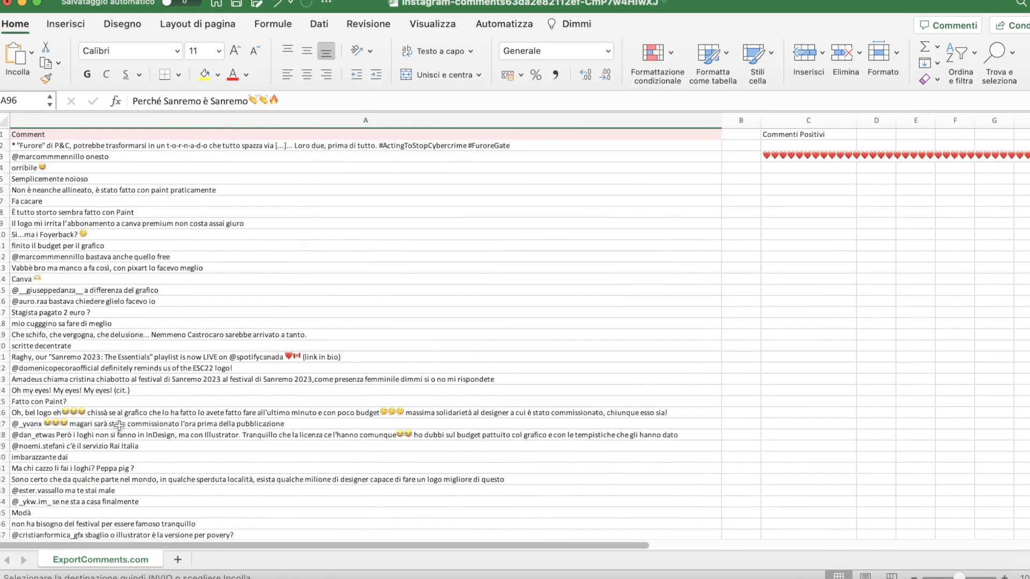
click(785, 166)
key(super+v)
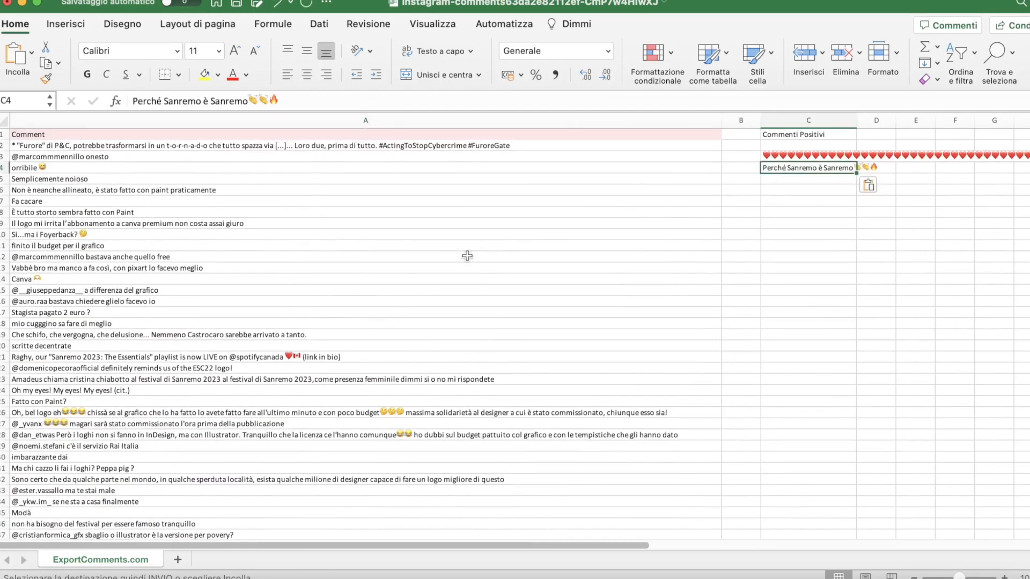
Find the comment "Wow" in row 48 and copy it into cell C5 as another positive example.
scroll(467, 256, up, 1)
scroll(468, 256, down, 3)
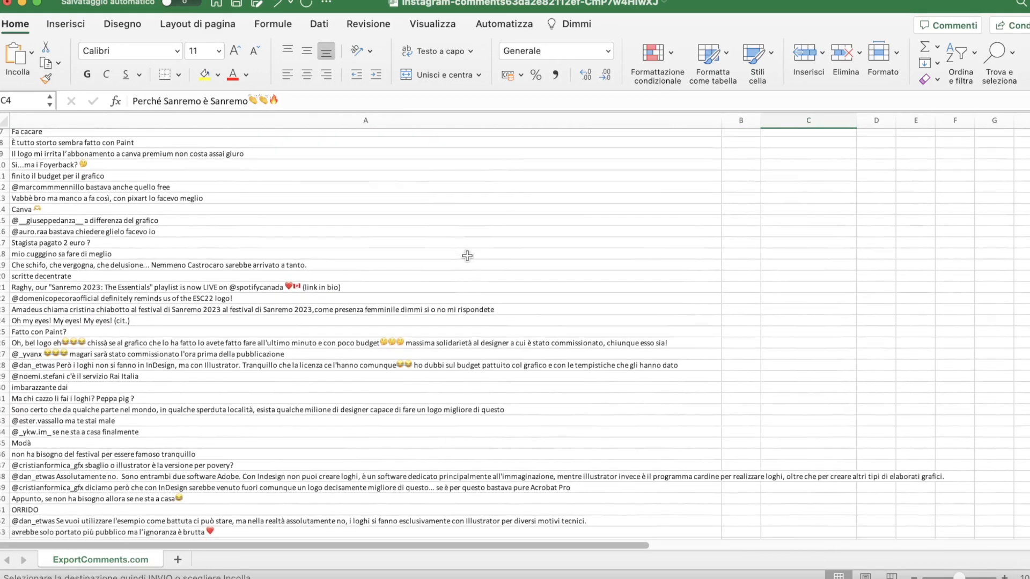
scroll(468, 256, down, 4)
scroll(467, 256, down, 4)
scroll(468, 256, down, 3)
scroll(467, 256, down, 4)
scroll(467, 256, down, 3)
scroll(468, 256, down, 3)
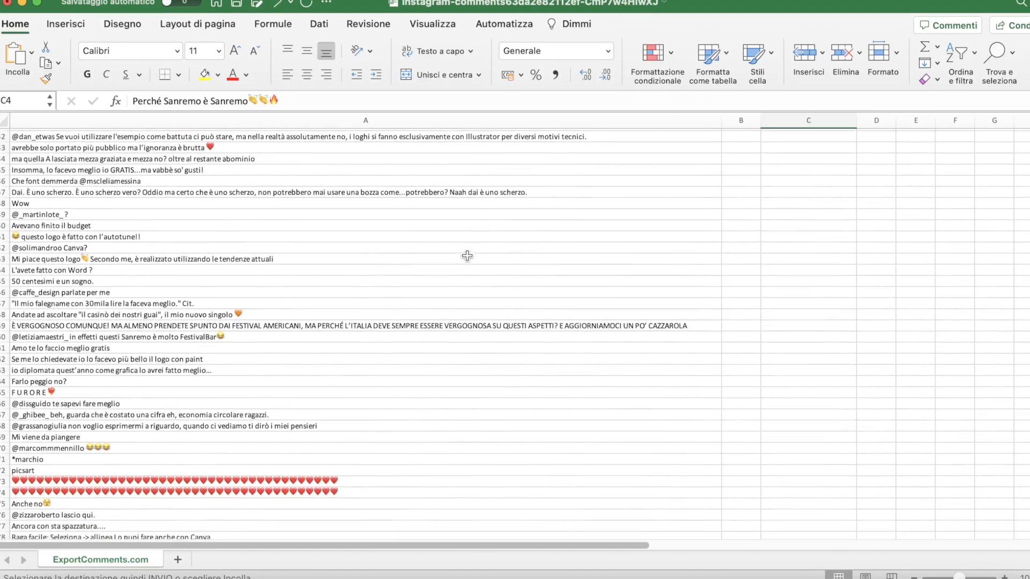
scroll(467, 256, down, 2)
click(333, 188)
key(super+c)
scroll(580, 282, up, 10)
scroll(580, 282, up, 5)
click(794, 177)
key(super+v)
Fill the "Commenti Positivi" heading cell C1 with the standard light green.
click(810, 134)
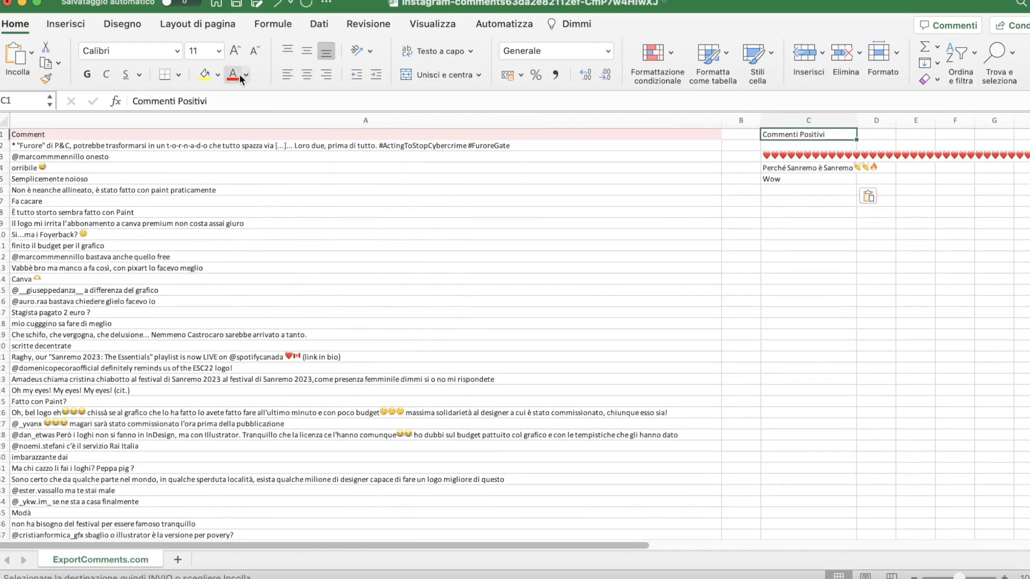
click(217, 75)
click(264, 243)
click(775, 278)
Enter the heading "Commenti Negativi" in cell C8 and fill the cell with red.
click(777, 215)
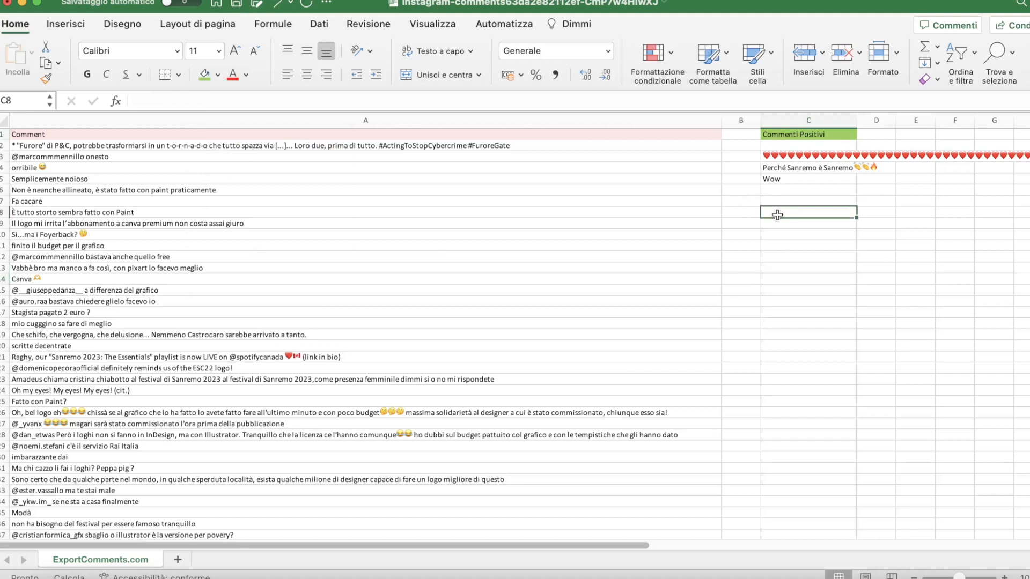
text(Commenti )
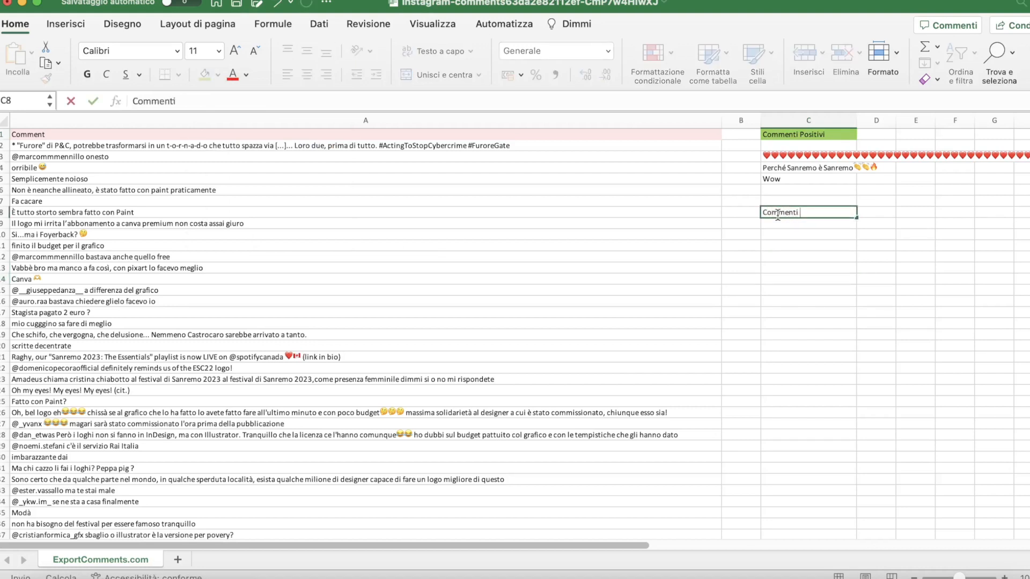
text(Negativi)
click(788, 236)
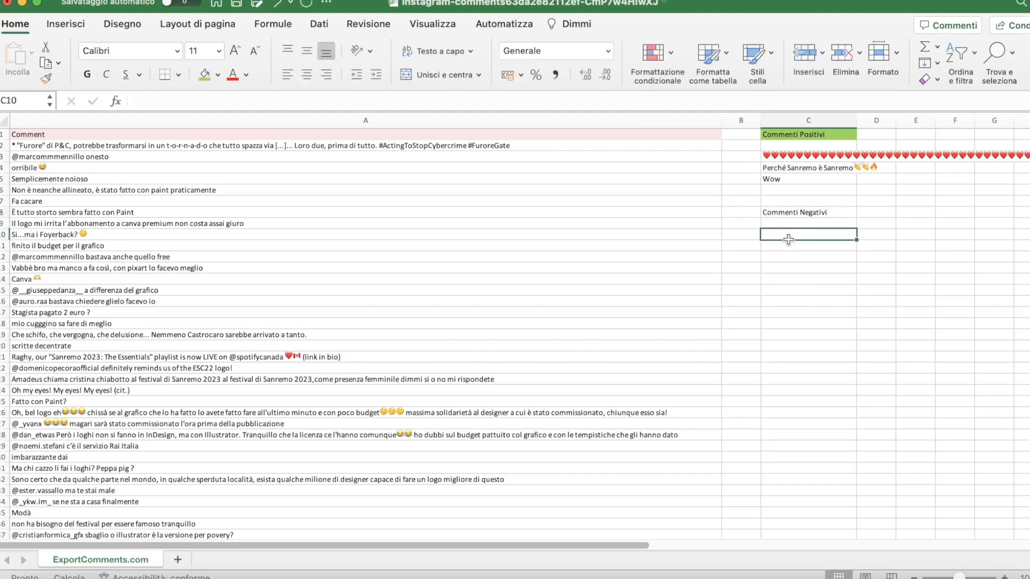
click(796, 213)
click(218, 75)
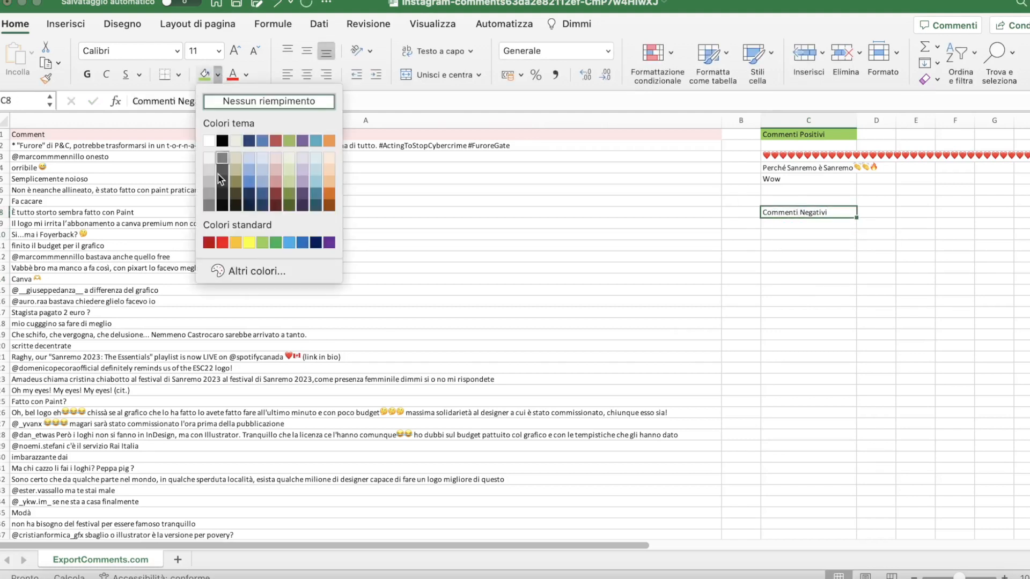
click(797, 343)
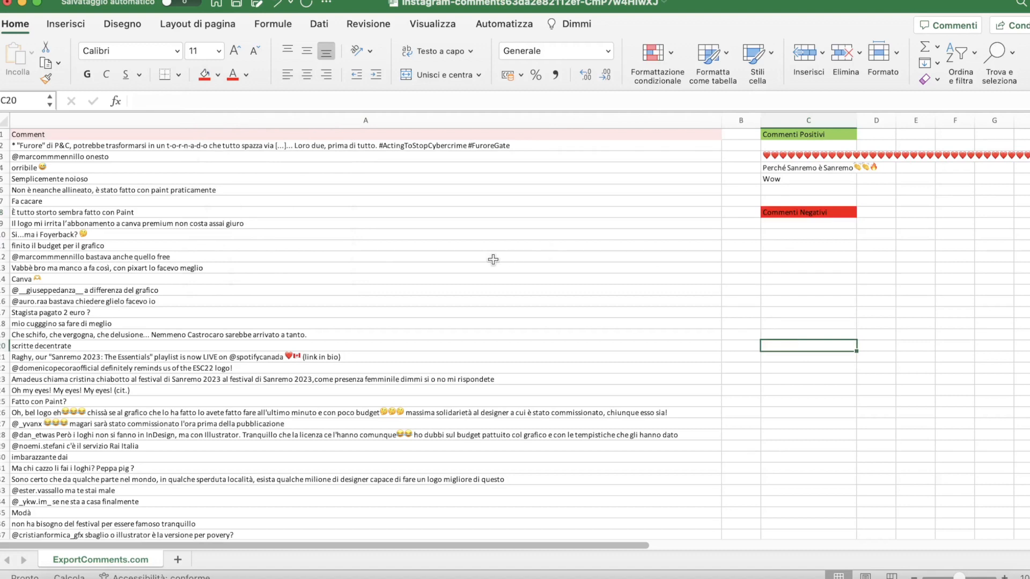
Copy the comment "imbarazzante dai" from cell A30 into cell C10 under the negative comments heading.
scroll(365, 284, down, 2)
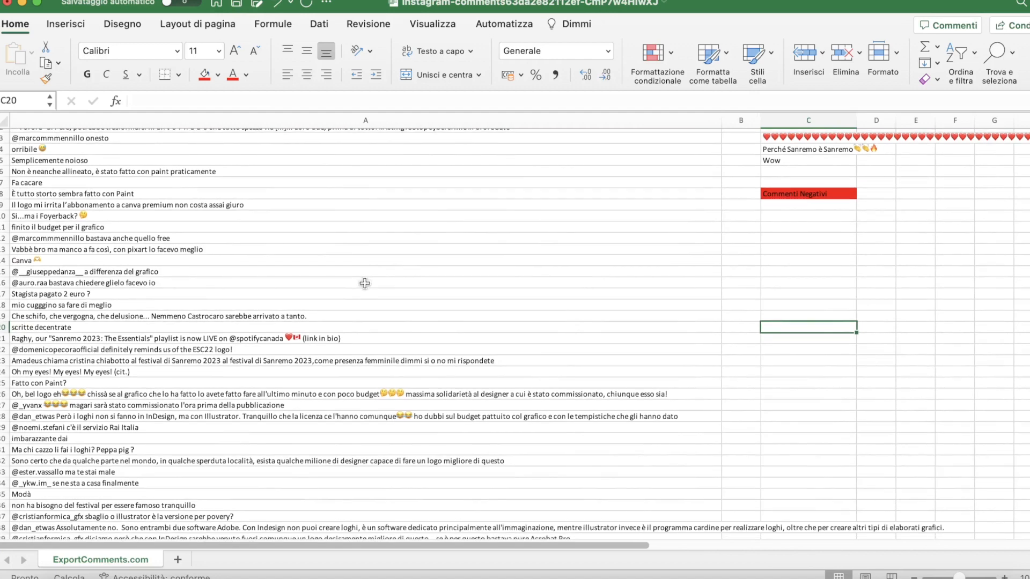
scroll(364, 284, down, 5)
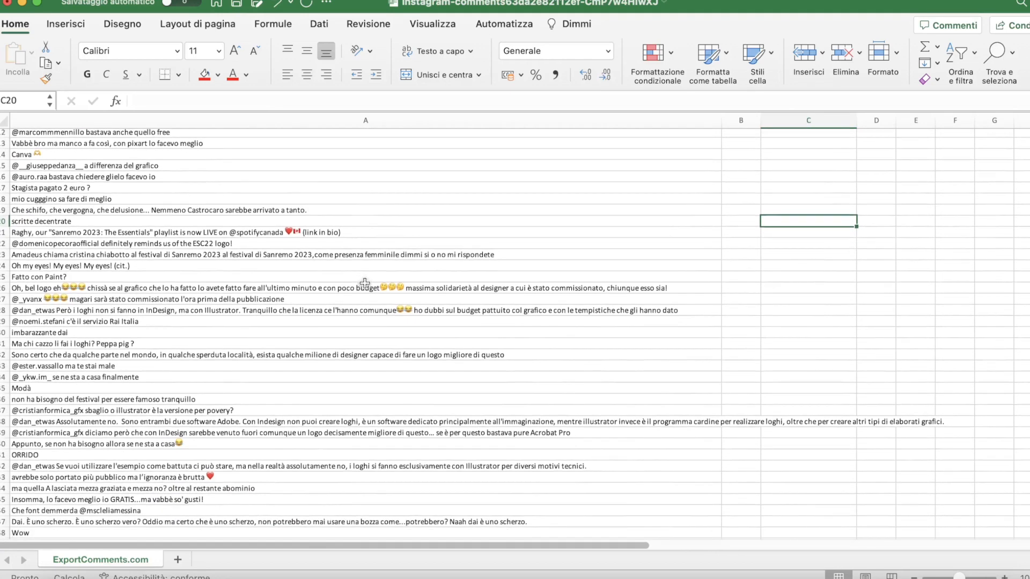
click(290, 332)
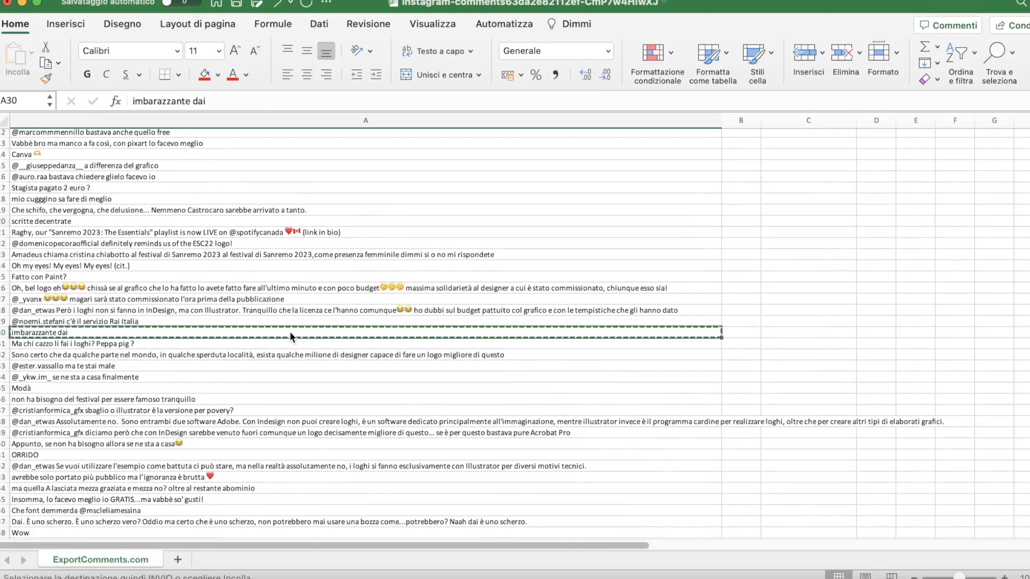
key(super+c)
scroll(563, 306, up, 5)
click(795, 234)
key(super+v)
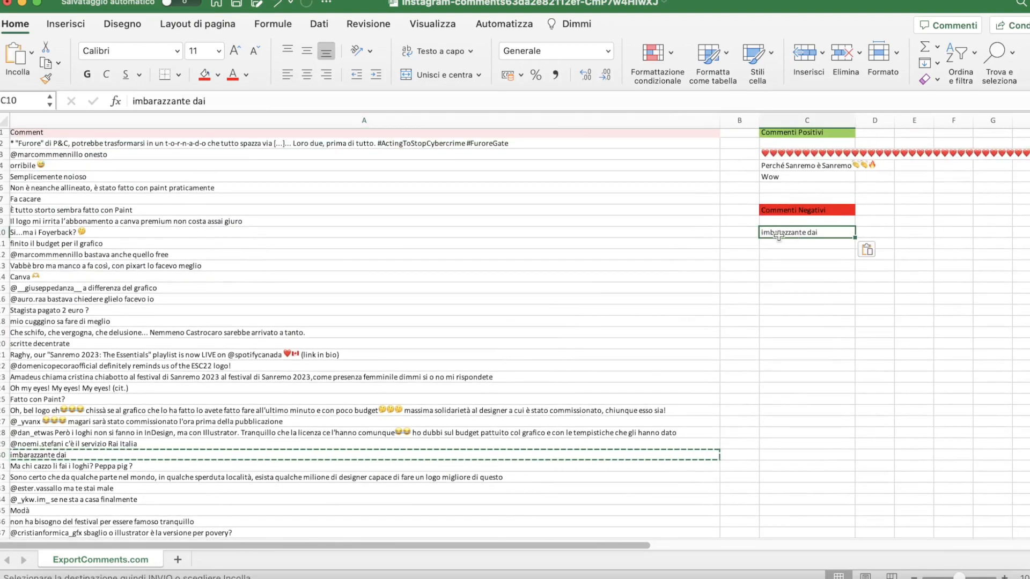
Copy the comment "ORRIDO" from cell A41 into cell C11.
scroll(499, 311, down, 8)
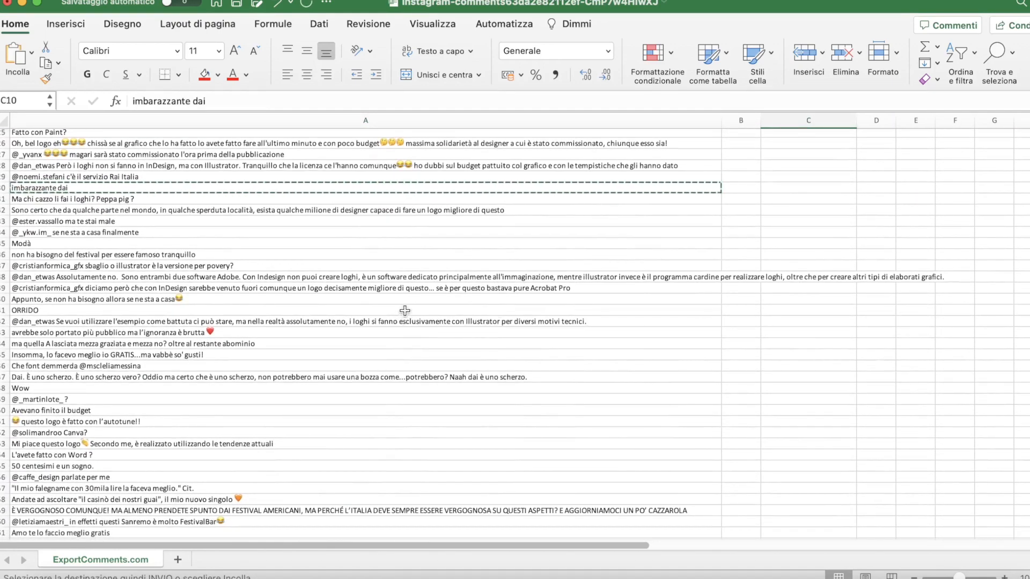
click(404, 310)
key(super+c)
scroll(499, 316, up, 5)
click(808, 208)
key(super+v)
Copy the comment "È tutto storto sembra fatto con Paint" from cell A8 into cell C12.
scroll(469, 298, up, 2)
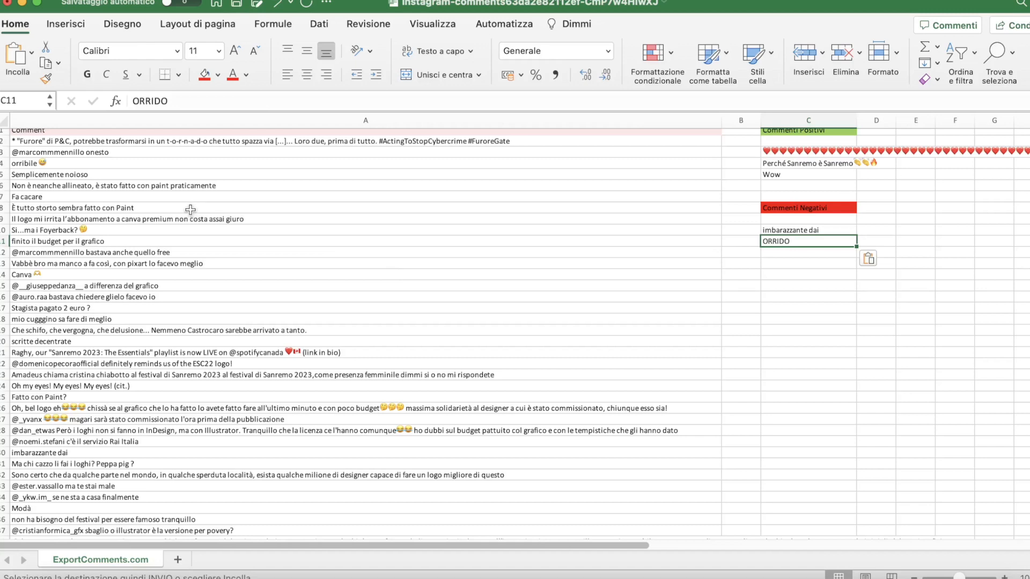
click(191, 210)
key(super+c)
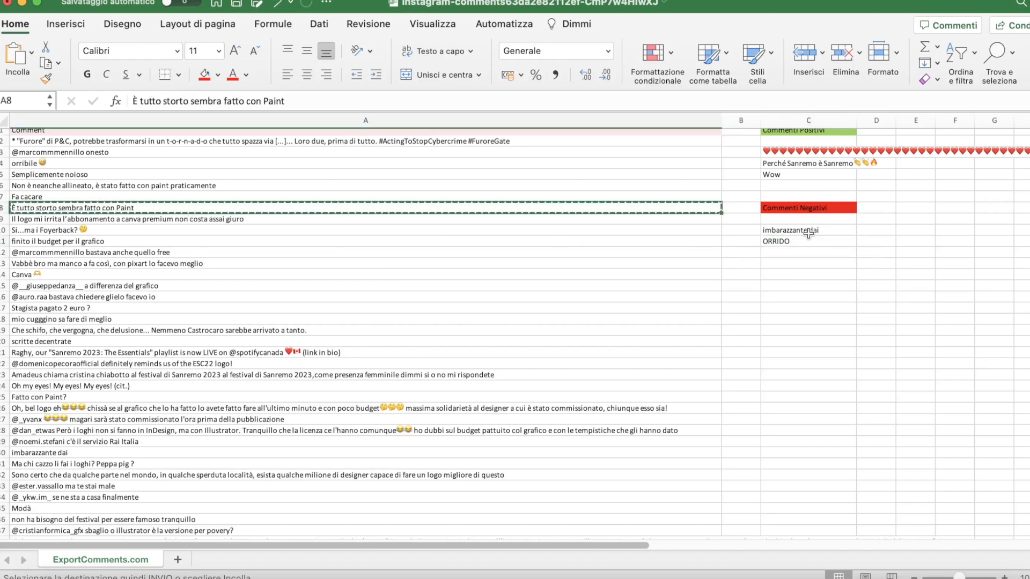
click(800, 257)
key(super+v)
Copy the comment "Avevano finito il budget" from cell A50 into cell C13 of the negative list.
scroll(365, 299, down, 5)
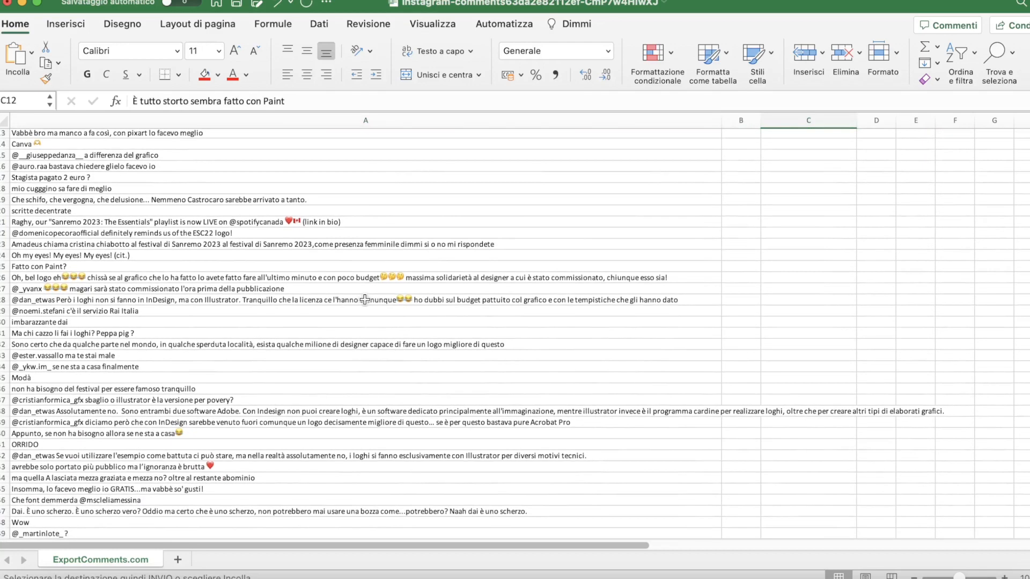
scroll(364, 300, down, 3)
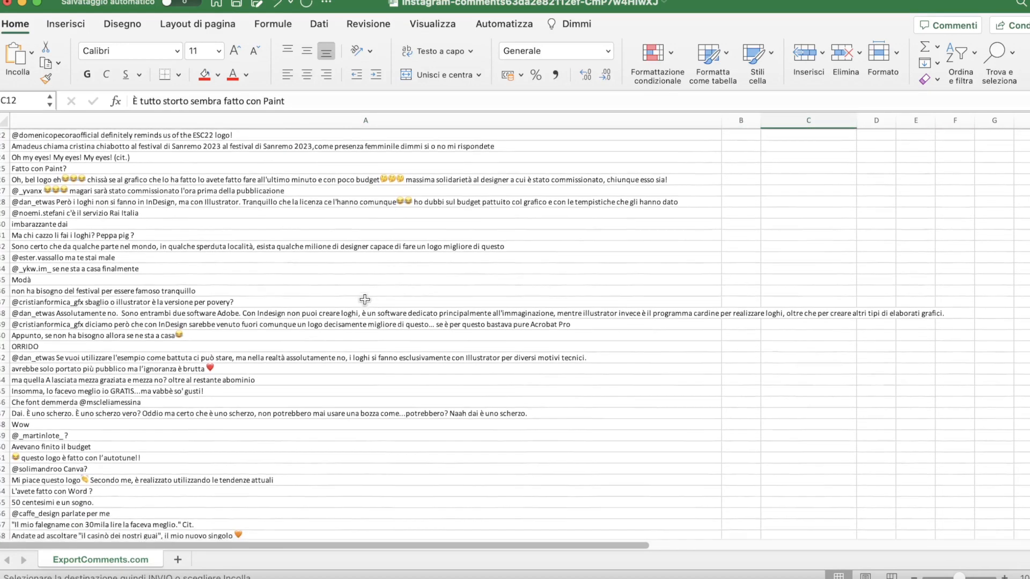
scroll(365, 299, down, 3)
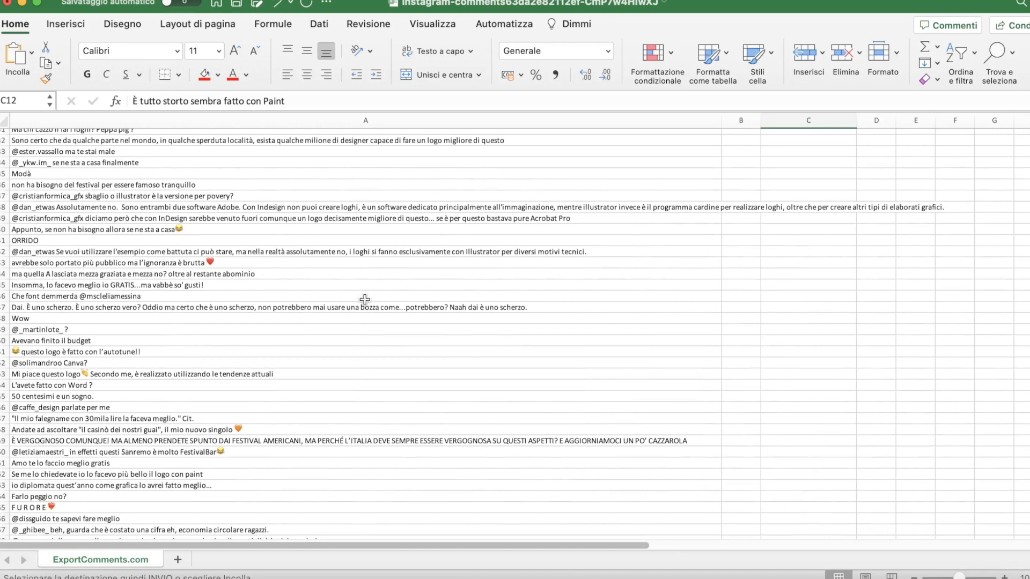
scroll(365, 299, down, 2)
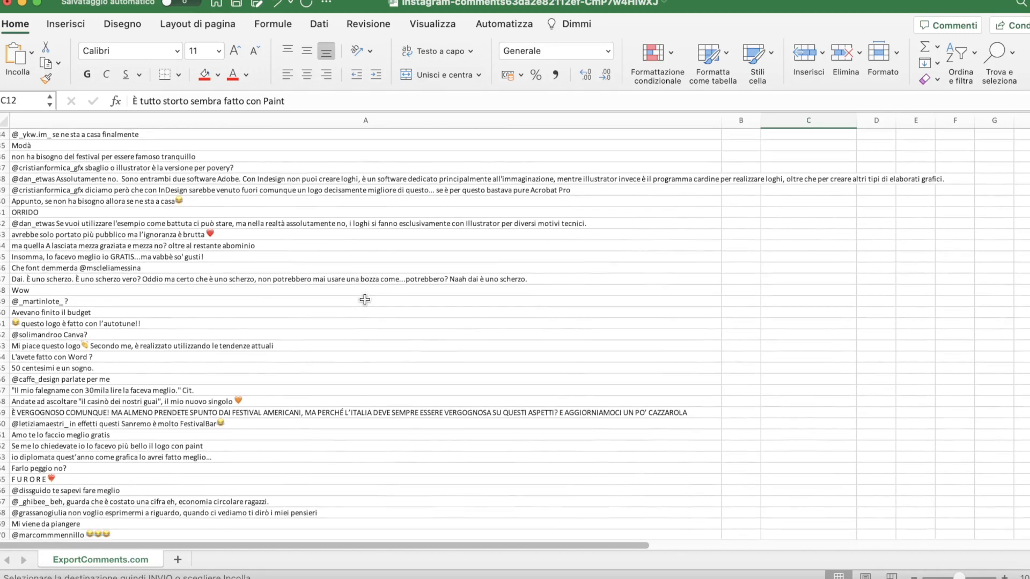
click(167, 291)
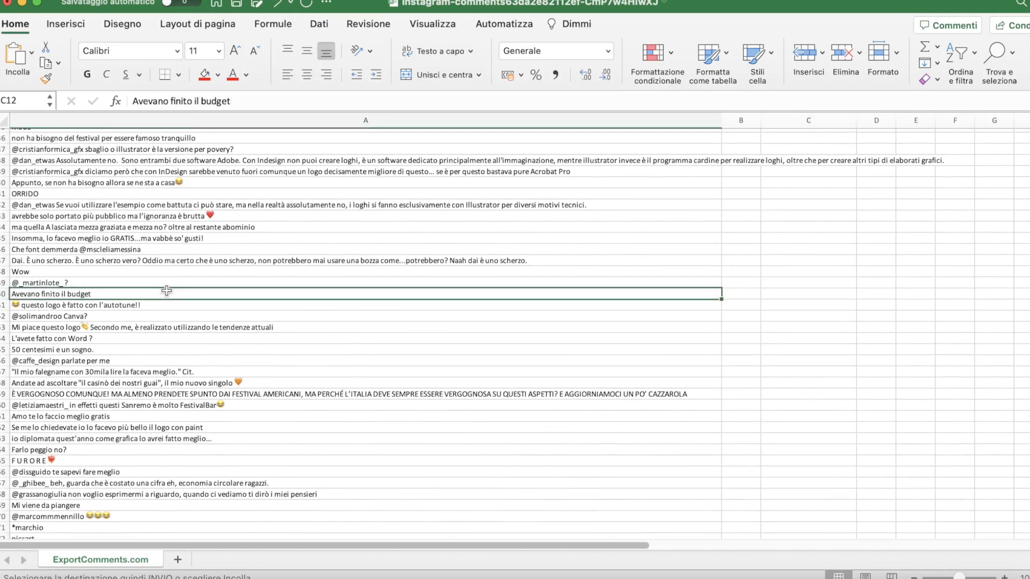
scroll(478, 347, up, 15)
scroll(479, 346, down, 2)
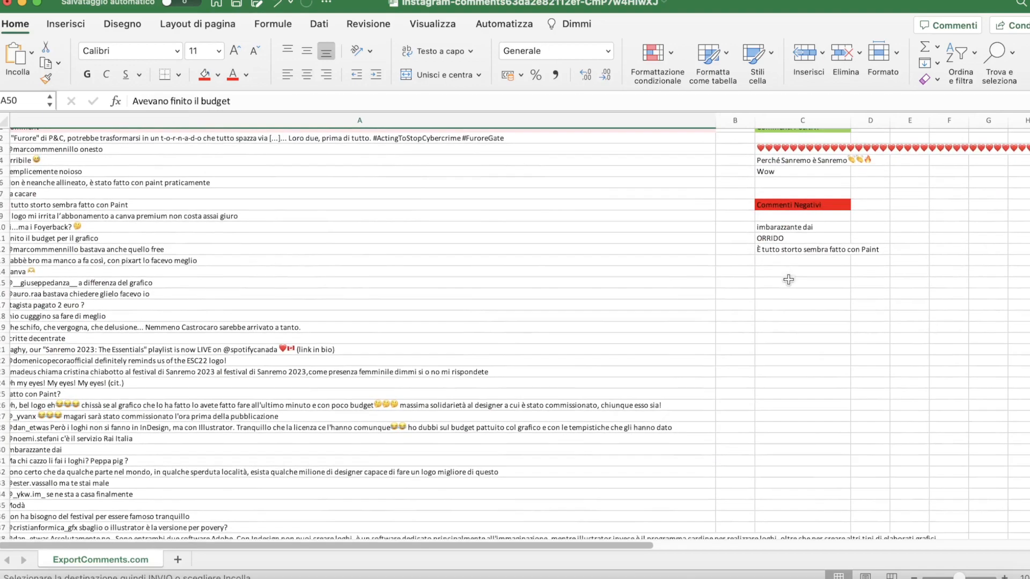
click(789, 272)
click(789, 261)
key(ctrl+v)
Copy the comment "Ancora con sta spazzatura...." from cell A77 into cell C14 of the negative list.
scroll(506, 348, down, 15)
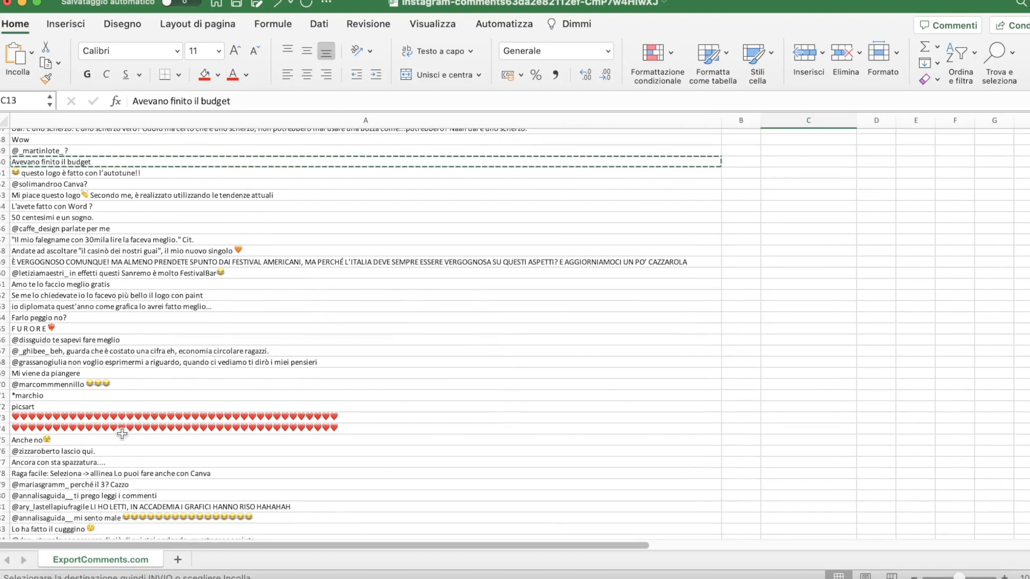
scroll(119, 444, down, 3)
scroll(119, 445, down, 1)
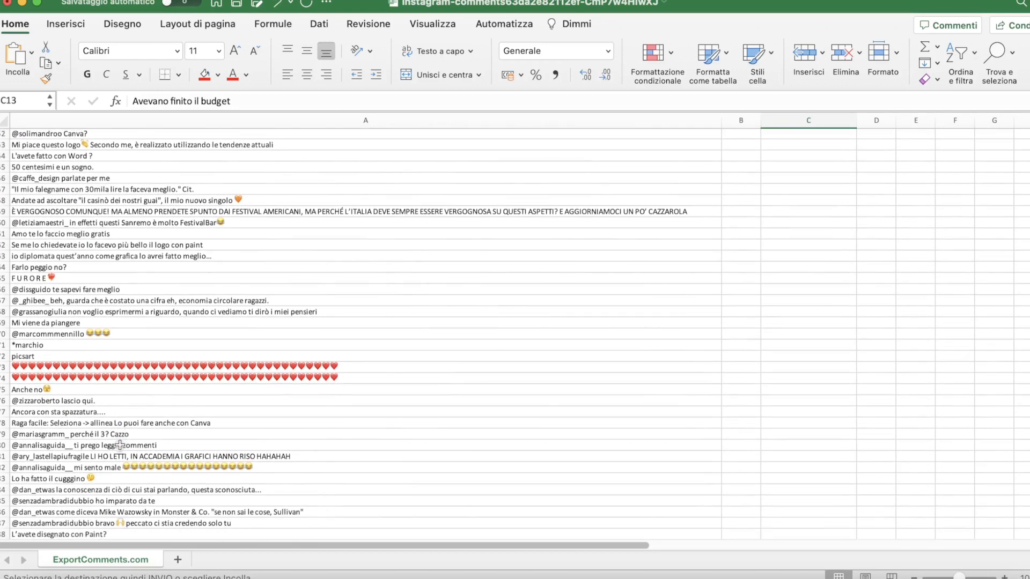
click(119, 412)
key(cmd+c)
scroll(494, 363, up, 20)
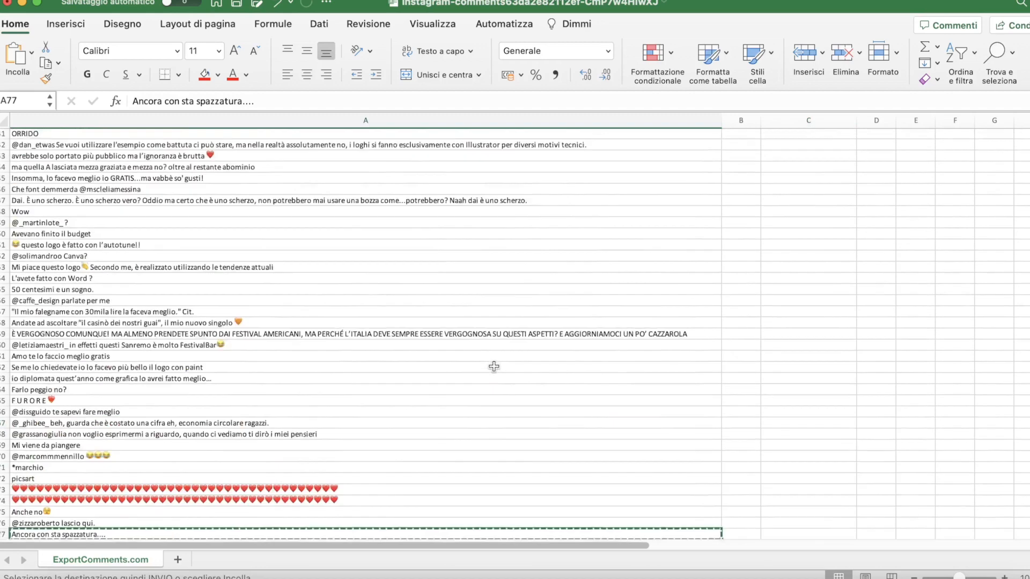
click(808, 283)
key(cmd+v)
click(810, 320)
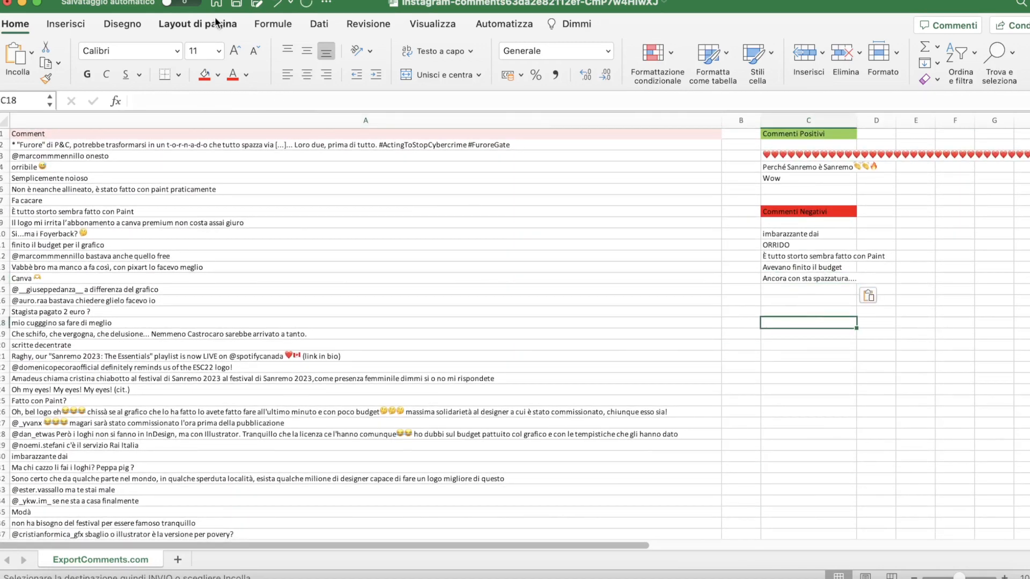
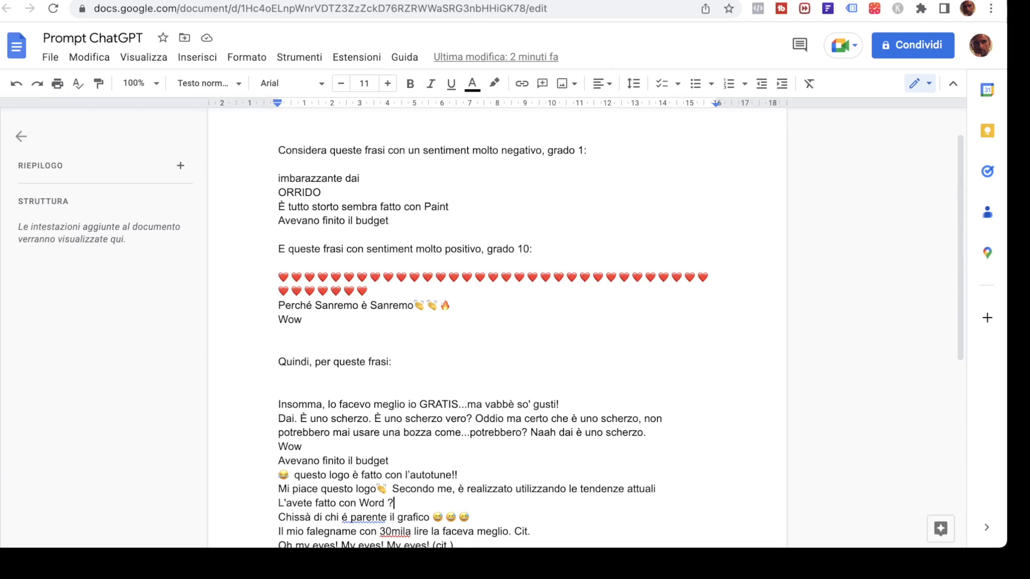
Review the Prompt ChatGPT document in Google Docs and copy the whole sentiment-analysis prompt, from the example phrases to the table instructions.
scroll(497, 328, up, 1)
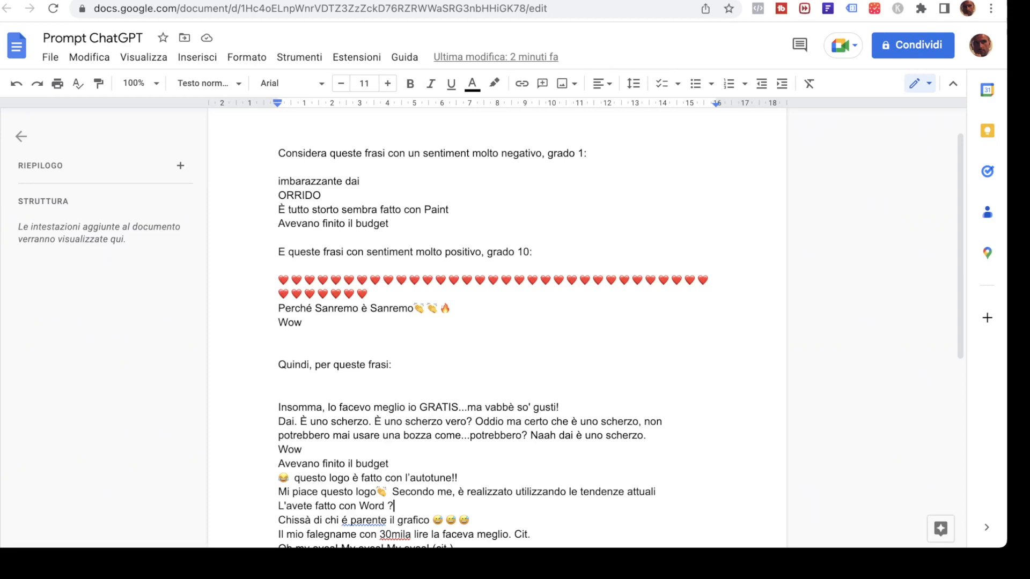
scroll(493, 344, down, 5)
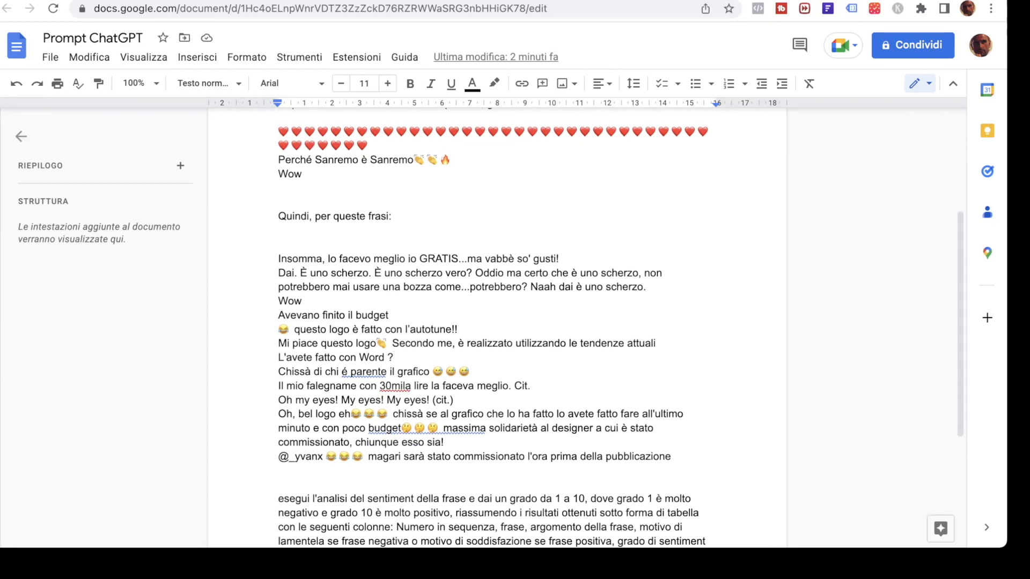
scroll(494, 332, down, 2)
scroll(494, 333, down, 1)
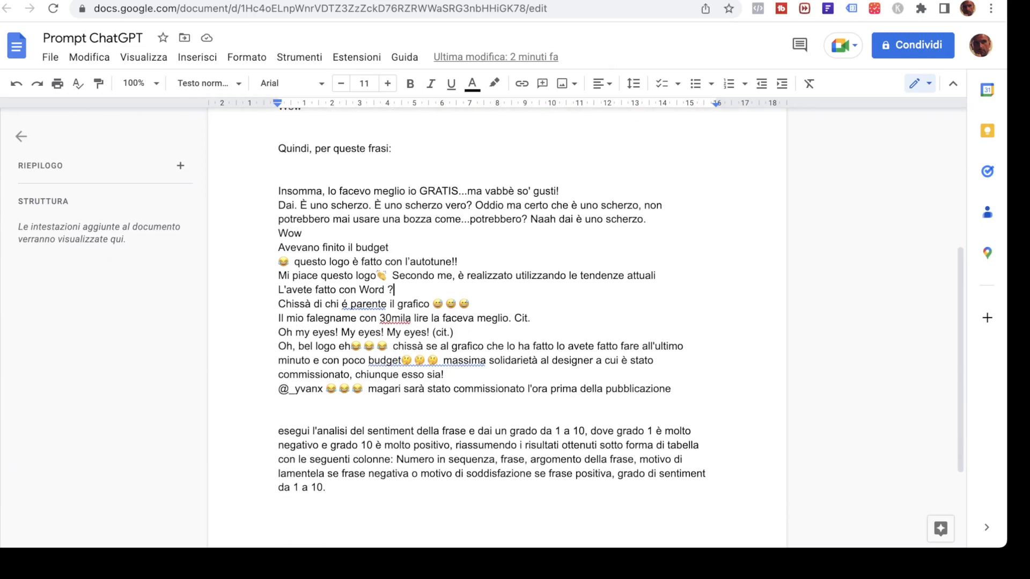
scroll(494, 333, down, 1)
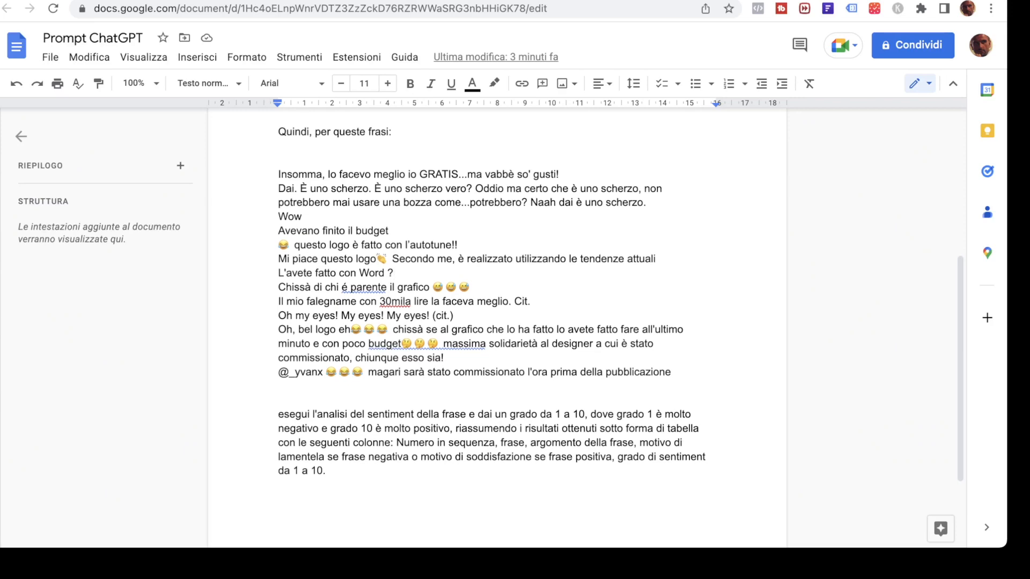
scroll(494, 333, up, 3)
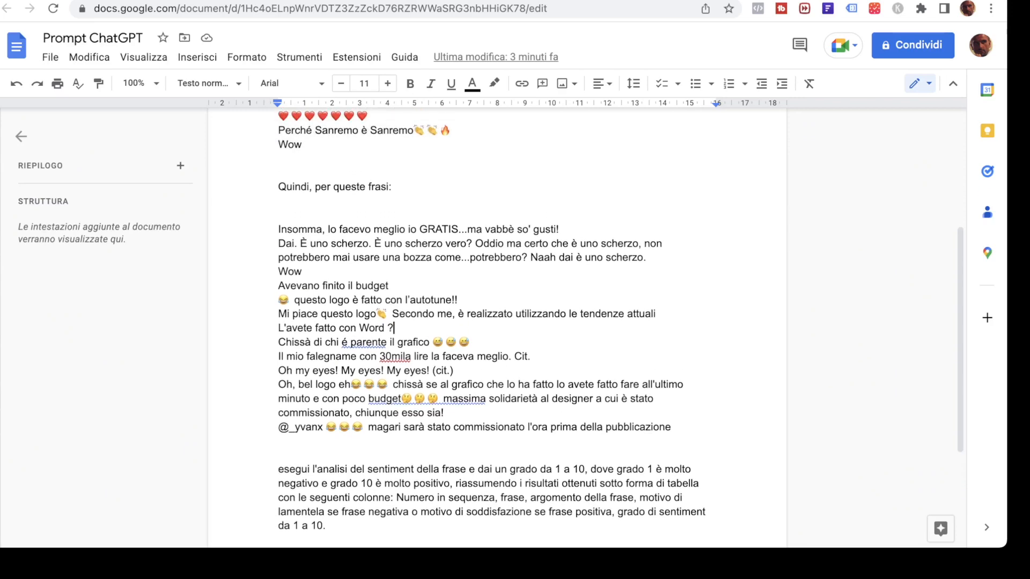
drag(326, 526, 277, 111)
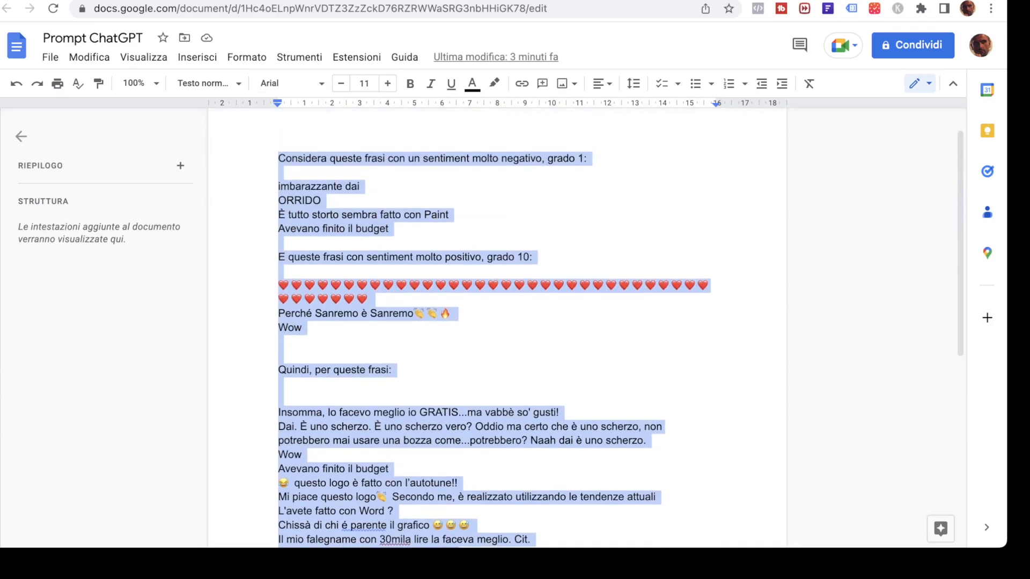
right_click(276, 156)
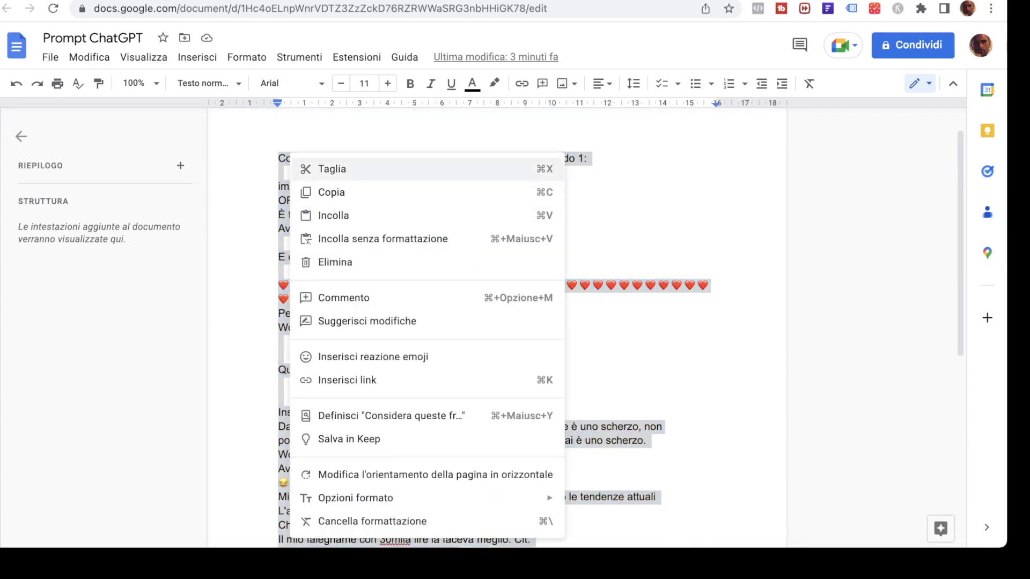
click(321, 192)
Switch to ChatGPT and submit the copied sentiment-analysis prompt in the new chat.
key(ctrl+Tab)
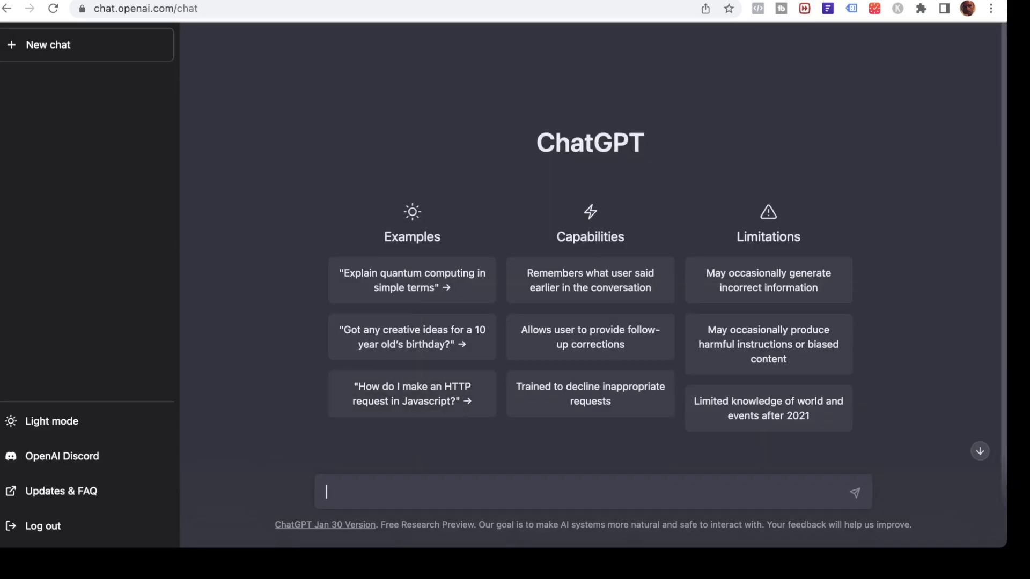
key(super+v)
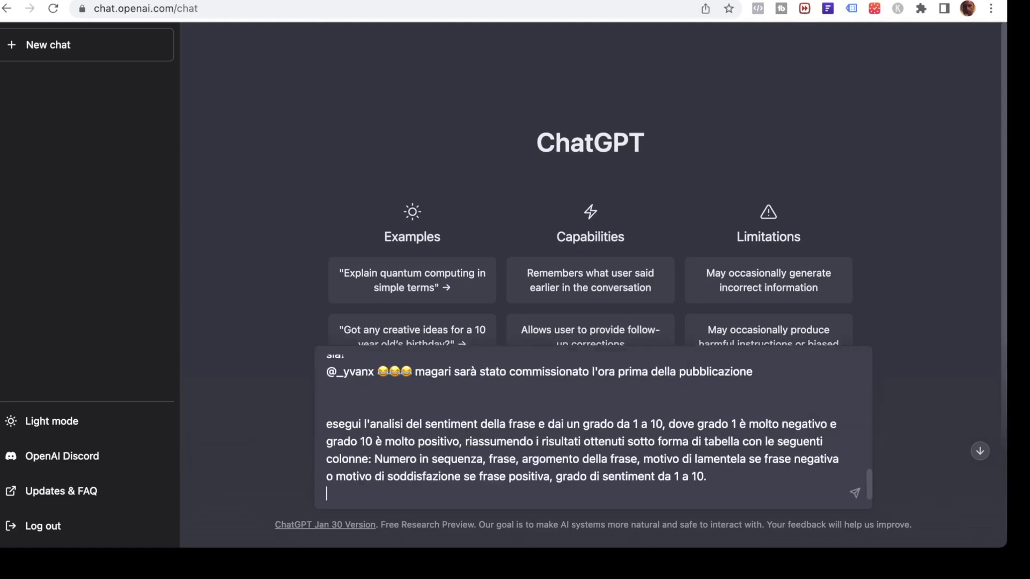
key(Return)
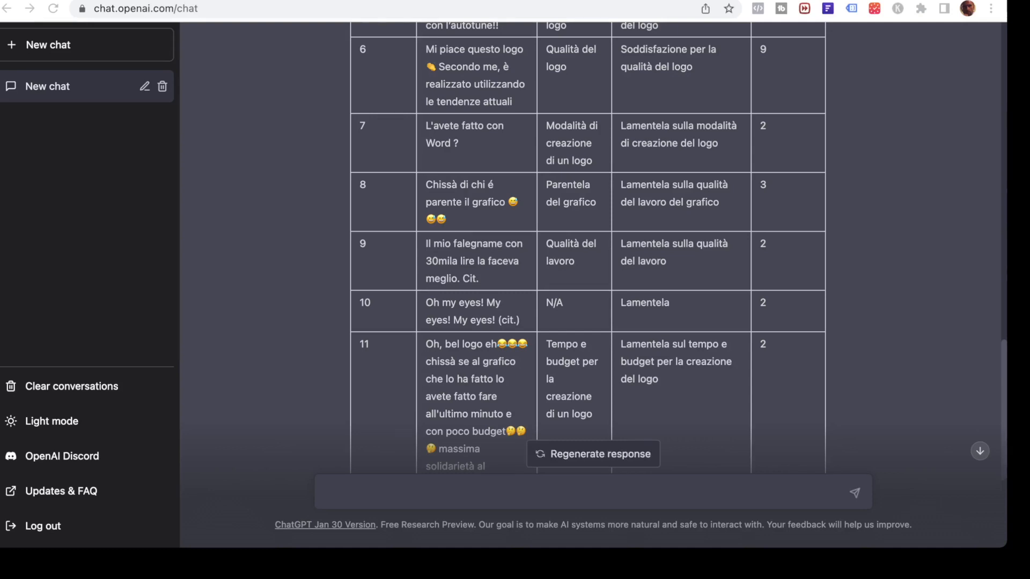
Examine the generated table of phrases, topics, reasons for complaint or satisfaction, and sentiment grades through to its last row.
scroll(588, 247, down, 2)
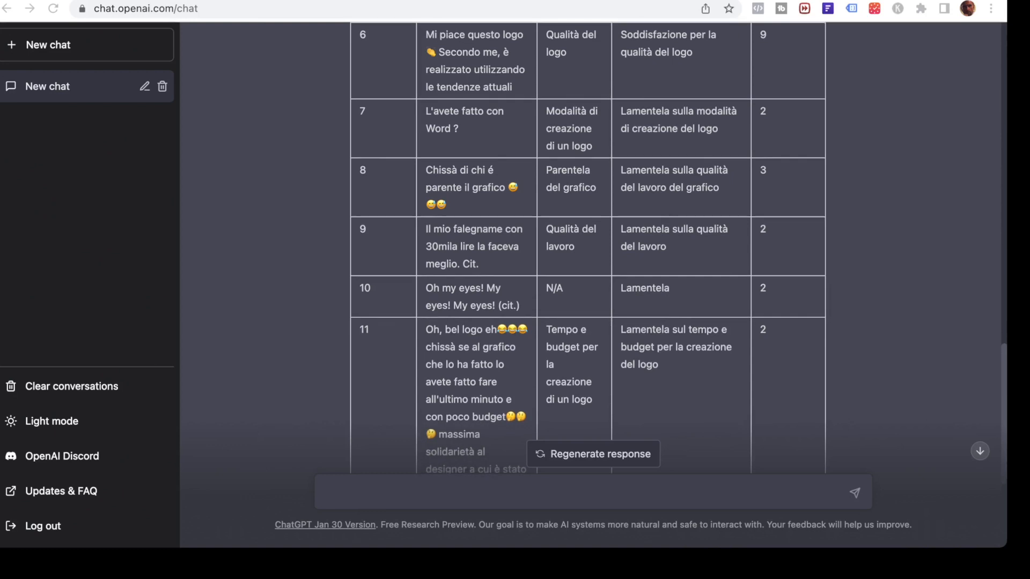
scroll(588, 246, down, 1)
scroll(588, 247, up, 3)
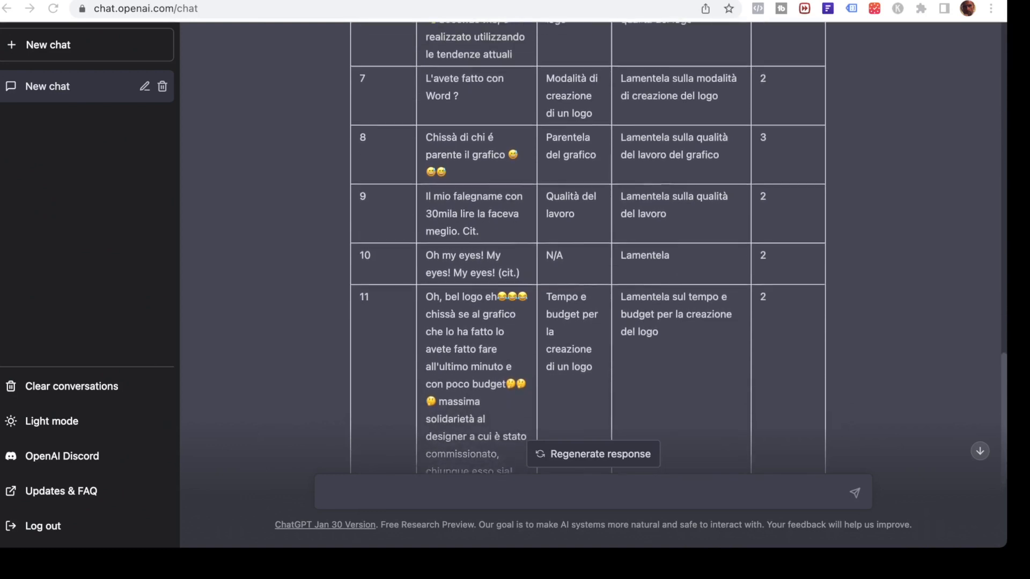
scroll(588, 247, up, 1)
scroll(588, 247, down, 1)
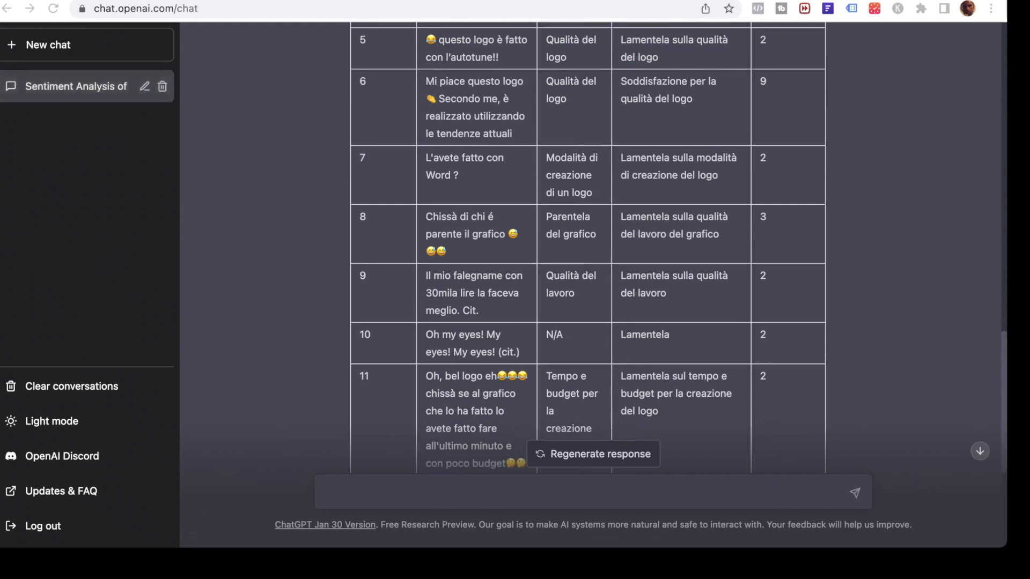
scroll(588, 246, down, 1)
scroll(588, 247, down, 3)
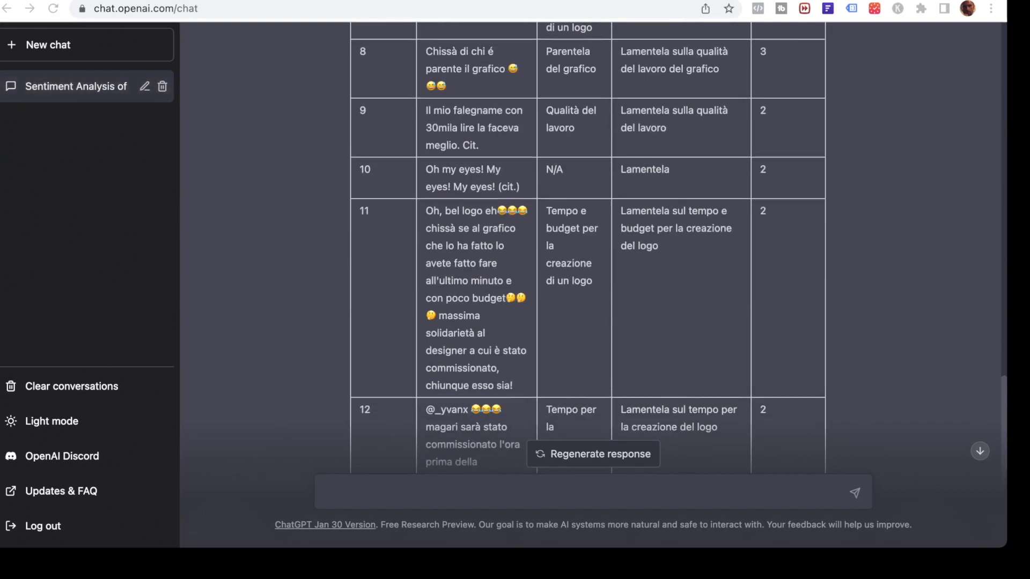
scroll(588, 247, down, 1)
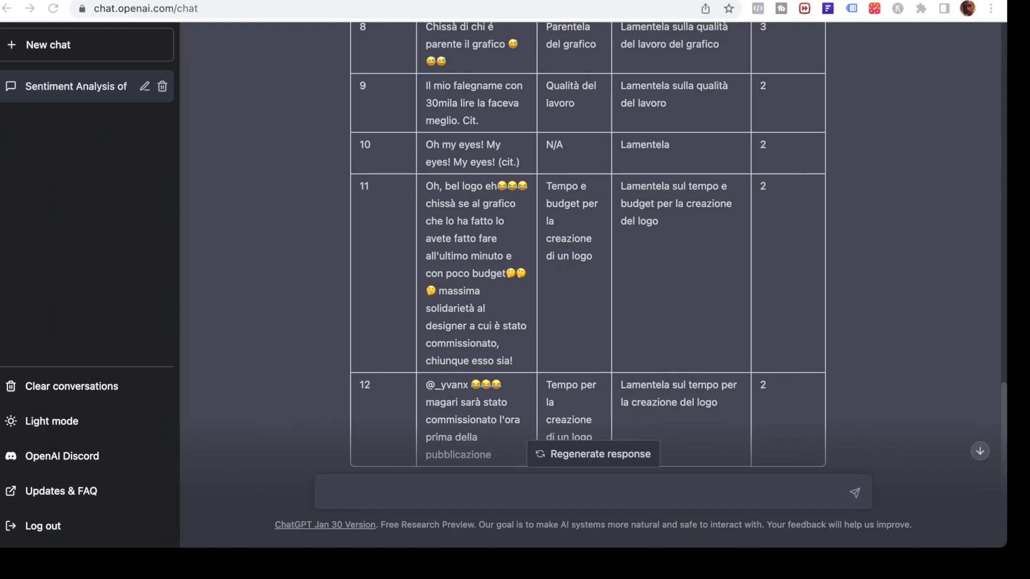
scroll(588, 246, down, 1)
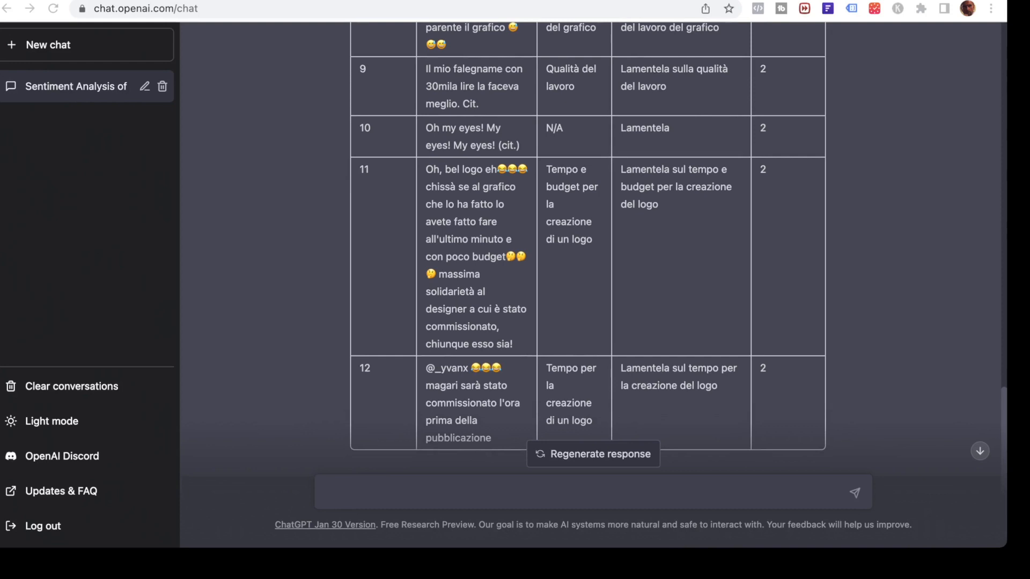
scroll(588, 247, up, 5)
scroll(588, 247, down, 4)
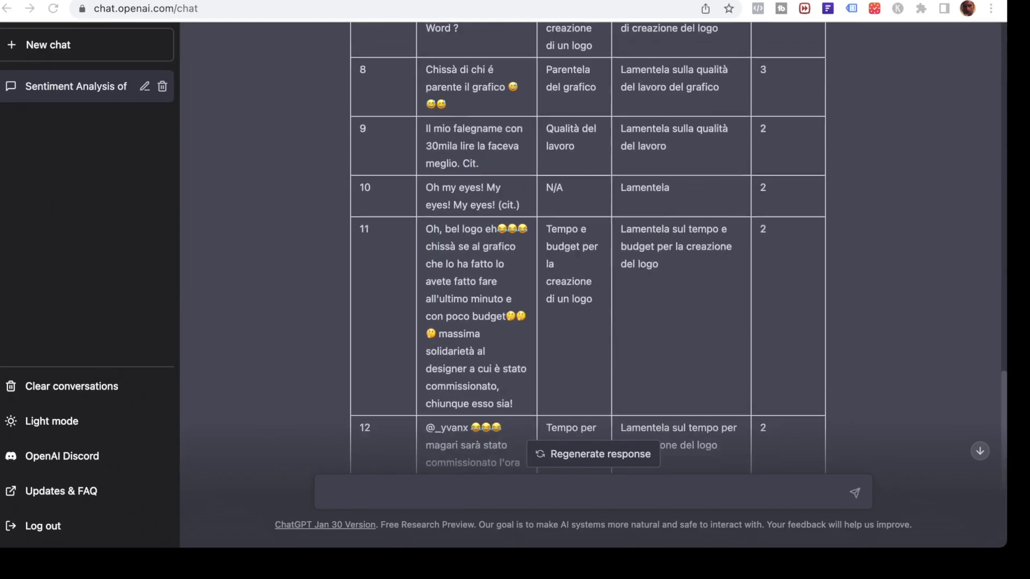
scroll(588, 247, down, 4)
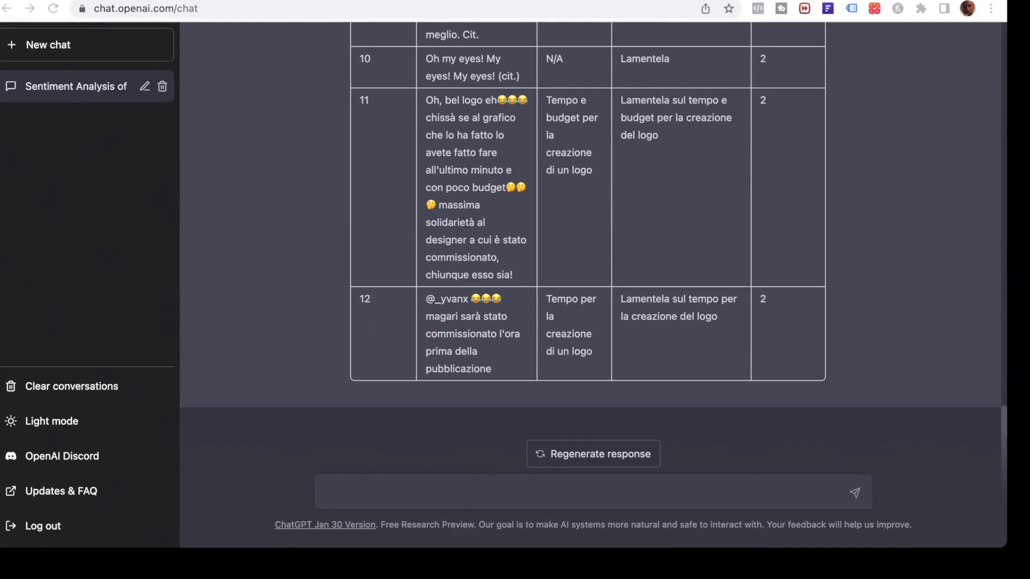
key(super+Tab)
scroll(590, 242, up, 2)
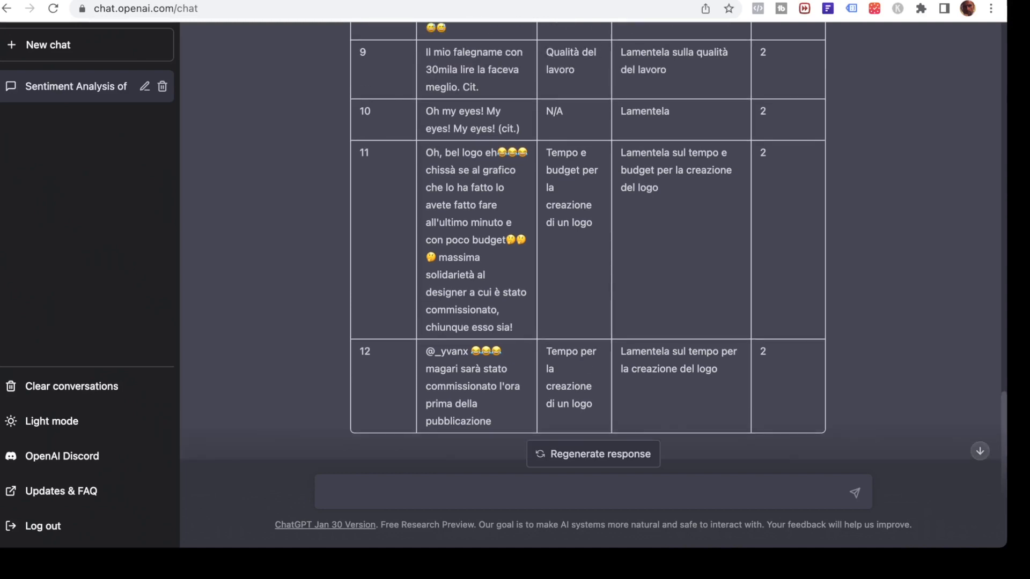
Switch to the Foglio1 sheet in Excel and select the analysed phrases in B2:B13.
key(ctrl+Right)
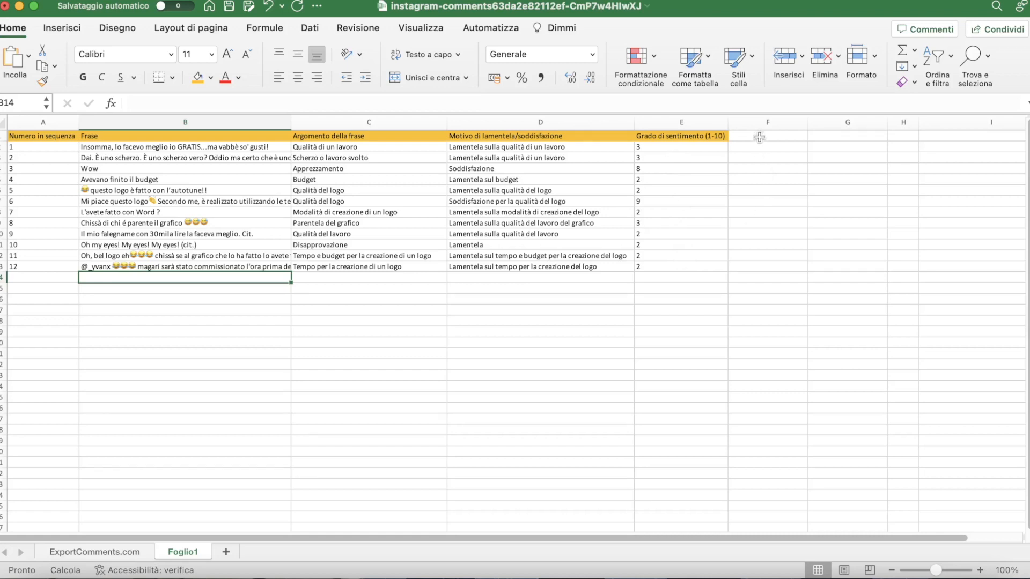
click(673, 222)
drag(268, 148, 266, 265)
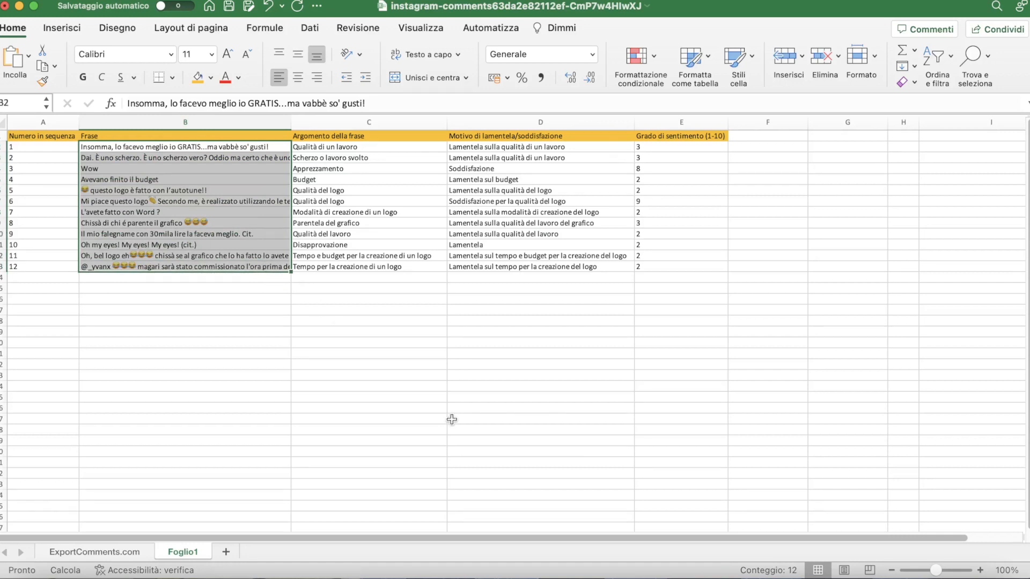
Enter the header "Cluster" in F1 and the label "Molto negativi" in F2.
click(745, 138)
text(Cluster)
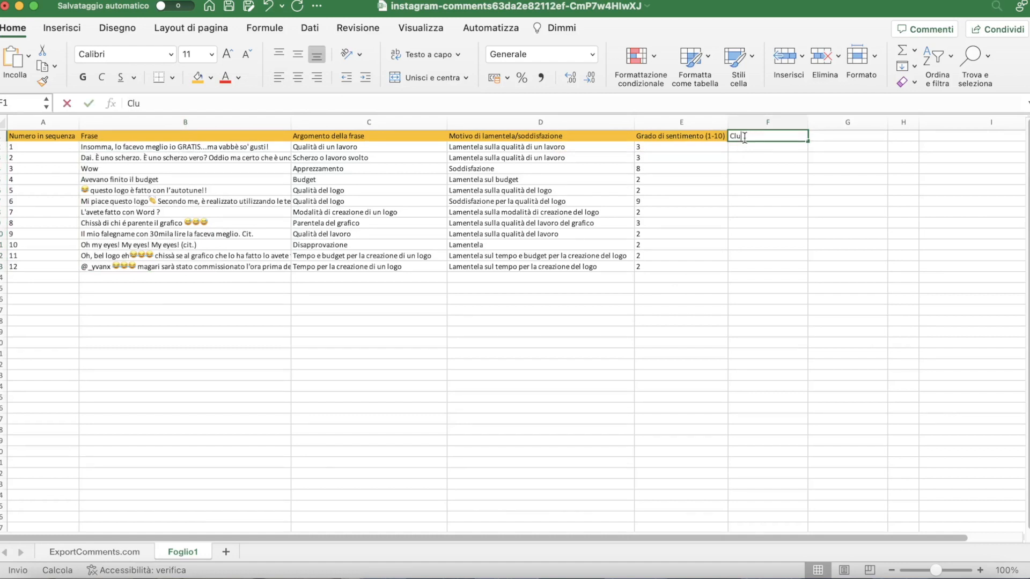
click(760, 163)
click(758, 144)
text(Mol)
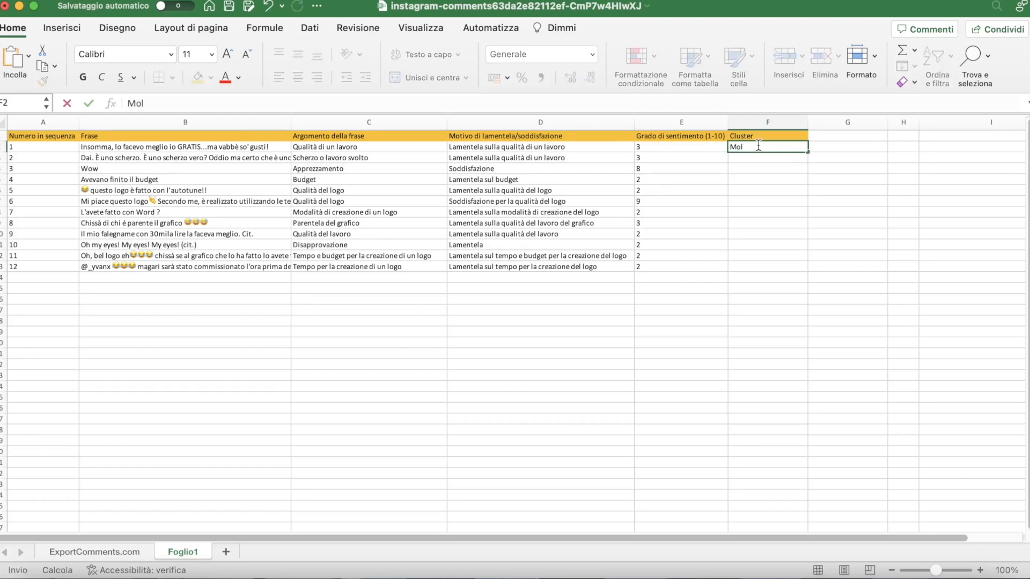
text(to negativi)
Enter the cluster labels "Negativi", "Neutri", "Positivi" and "Molto positivi" in cells F3 to F6.
click(758, 159)
text(Negativi)
click(758, 169)
text(Neutri)
click(758, 181)
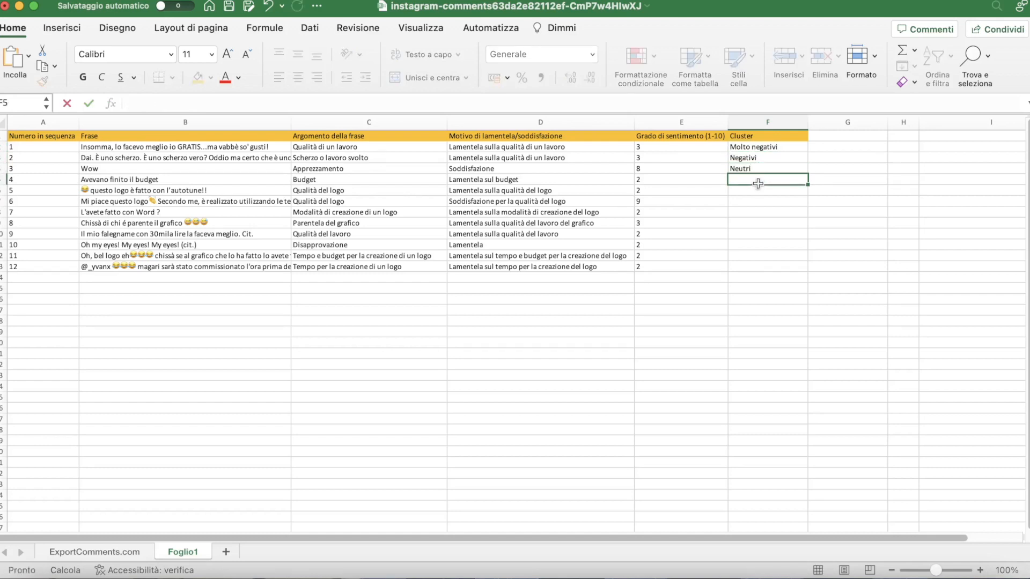
text(Positivi)
click(759, 191)
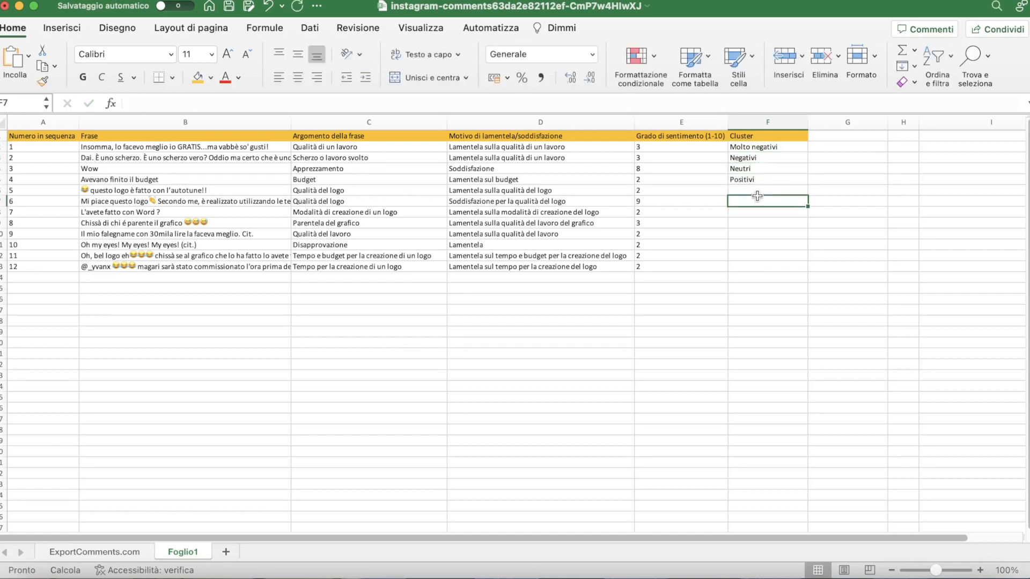
text(Molto positivi)
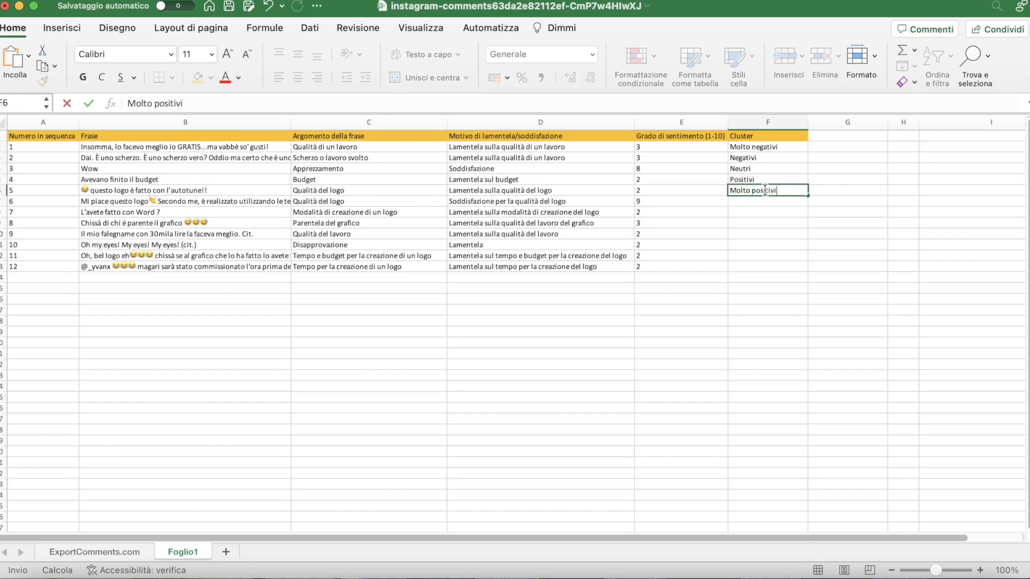
click(767, 221)
Begin the Molto negativi count in G2 with the formula =CONTA.SE(E2:E13;1).
click(843, 150)
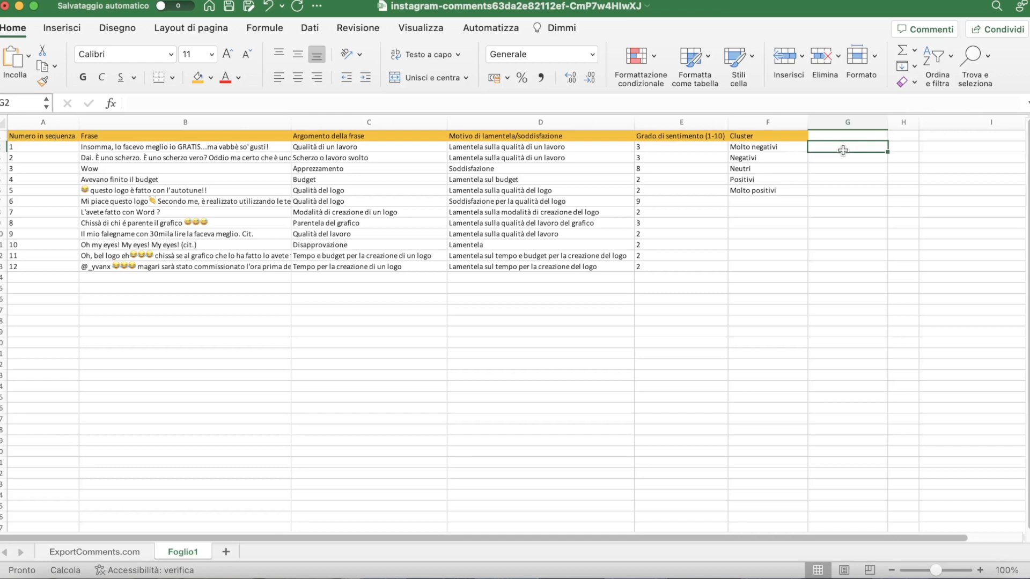
text(=)
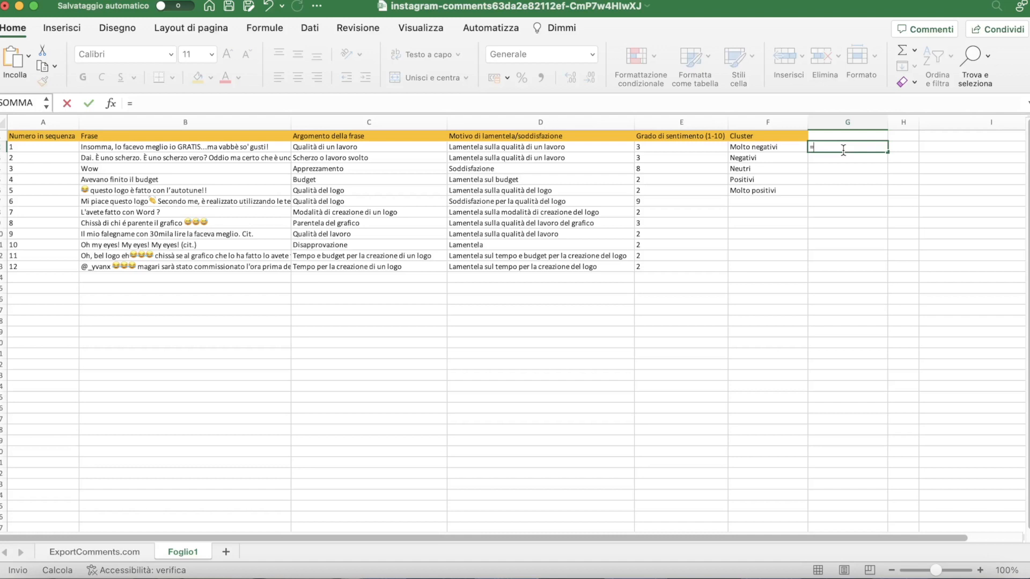
text(Conta)
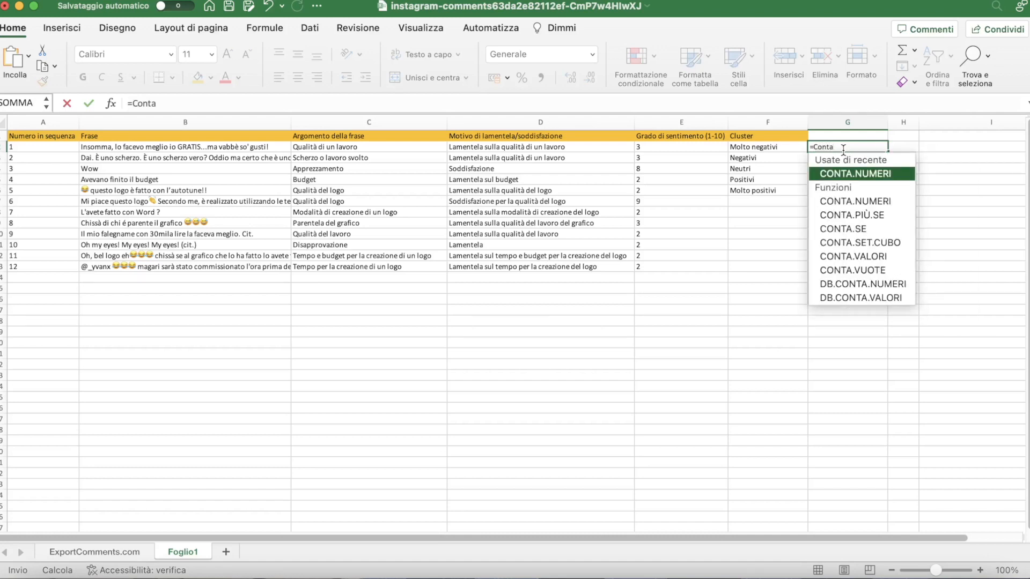
double_click(847, 228)
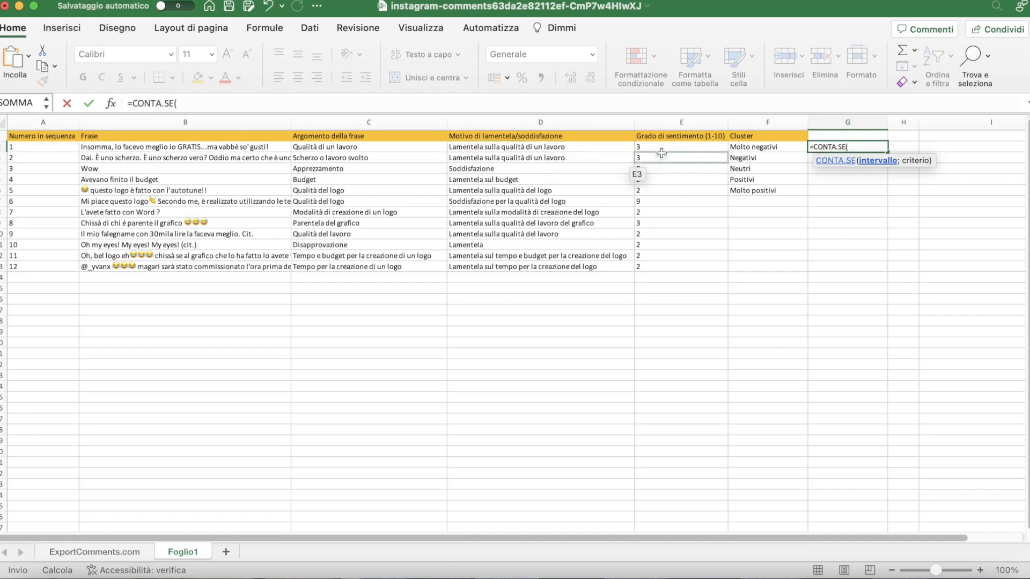
drag(662, 149, 669, 266)
text(;)
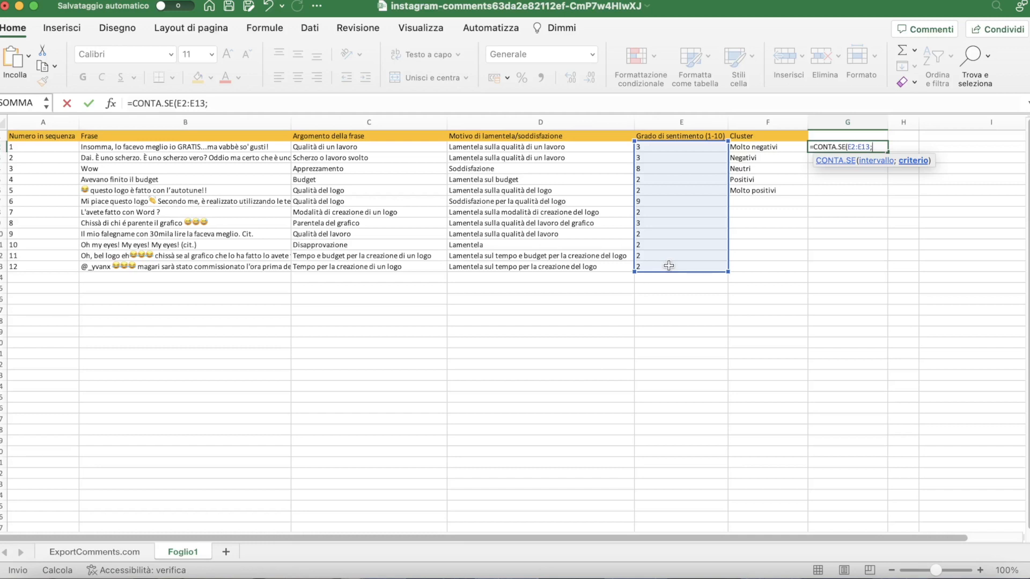
text(1))
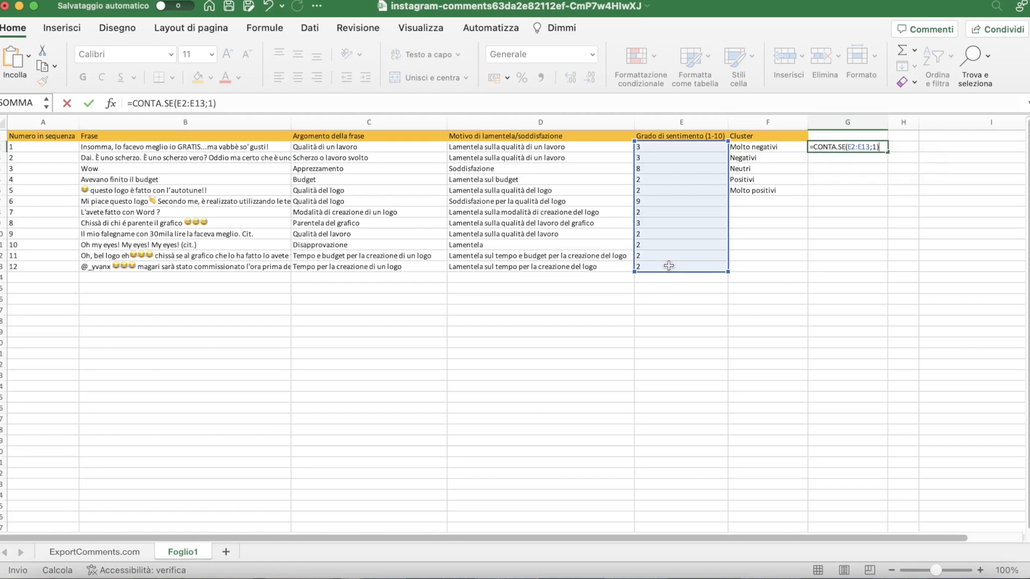
Complete the Molto negativi formula in G2 by appending +CONTA.SE(E2:E13;2)+CONTA.SE(E2:E13;3).
text(+CONTA)
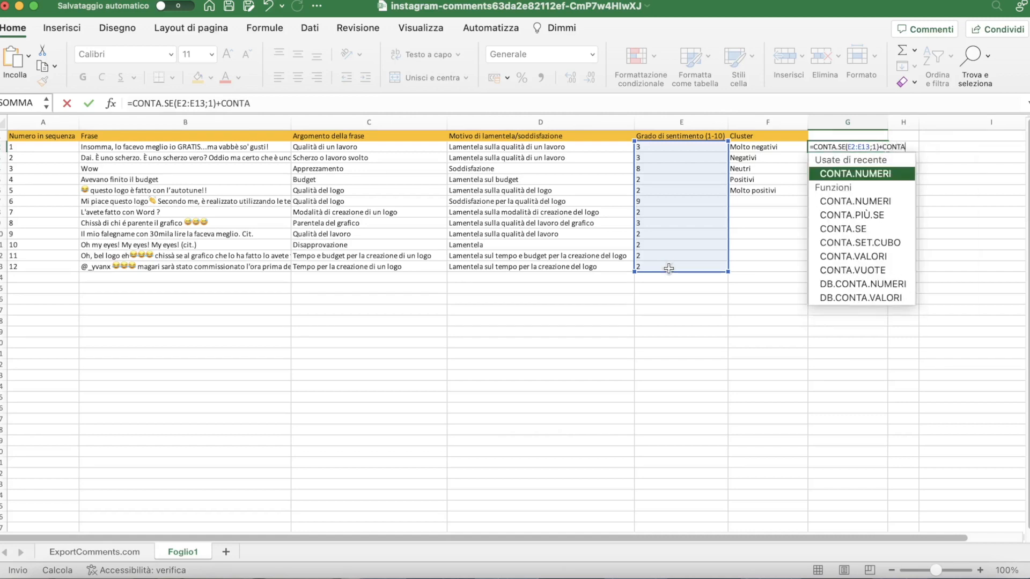
double_click(842, 228)
drag(646, 147, 661, 269)
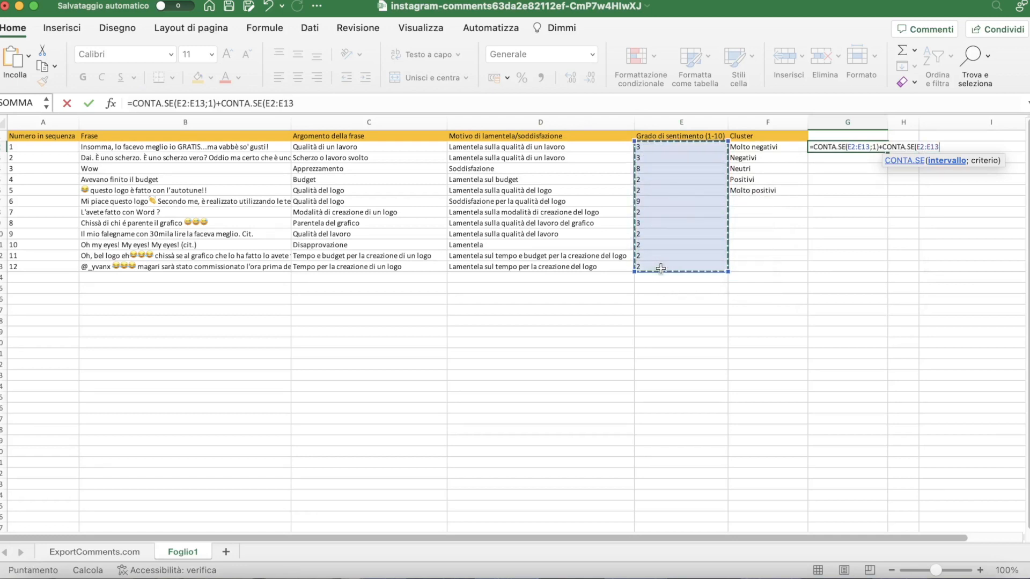
text(;)
text(2)
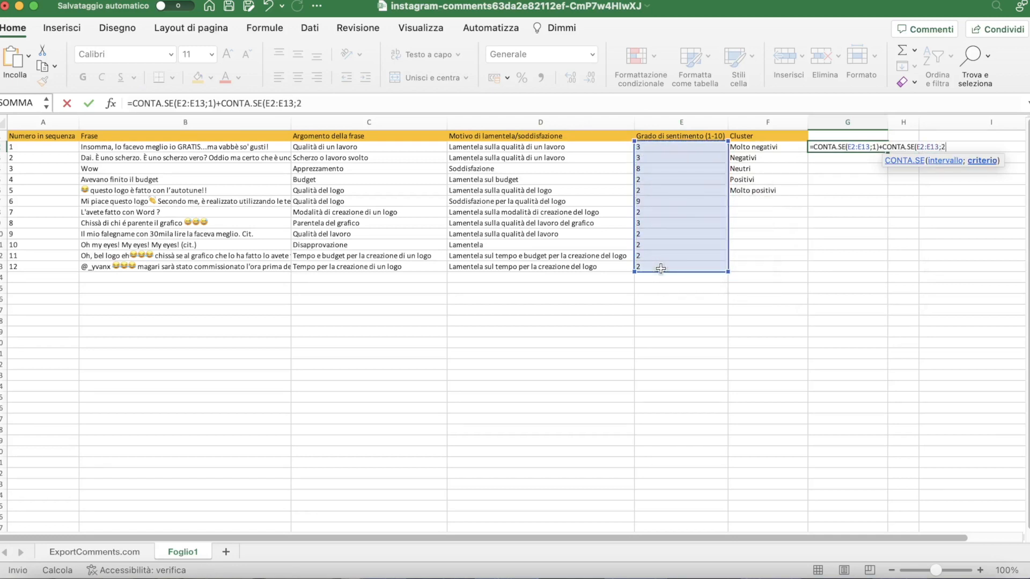
text()+CON)
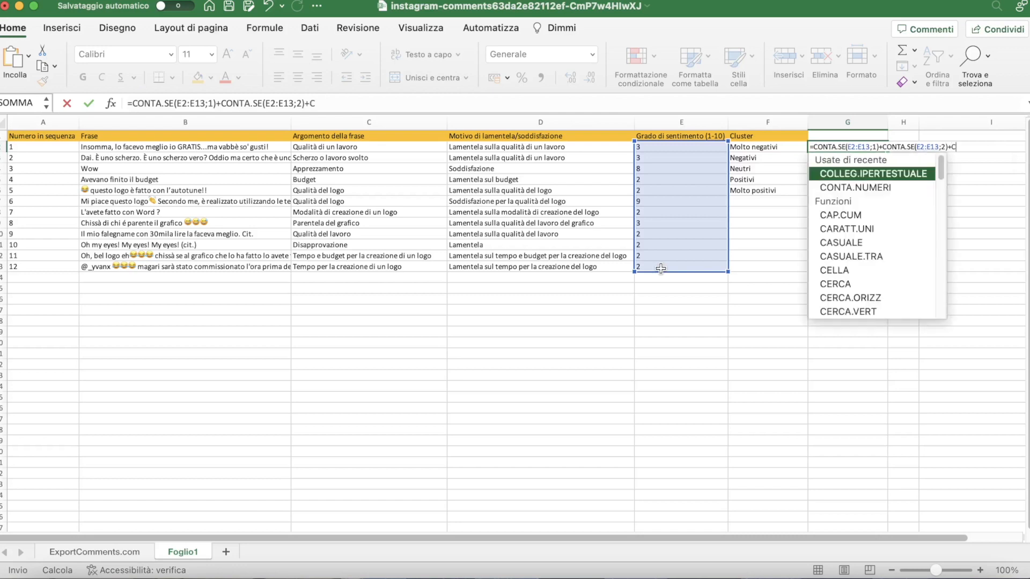
text(TA)
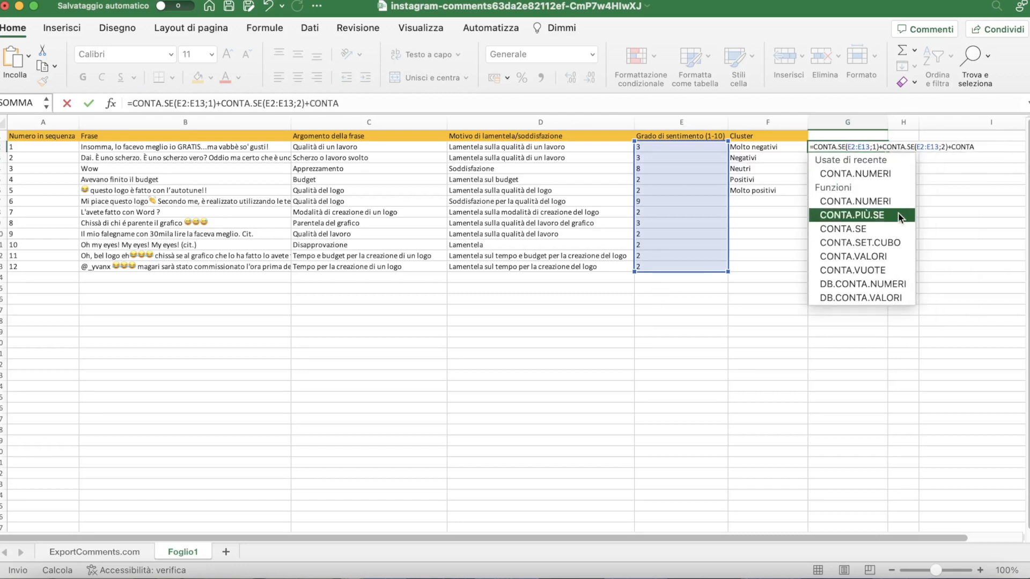
double_click(892, 228)
drag(655, 151, 666, 267)
text(;3))
key(Return)
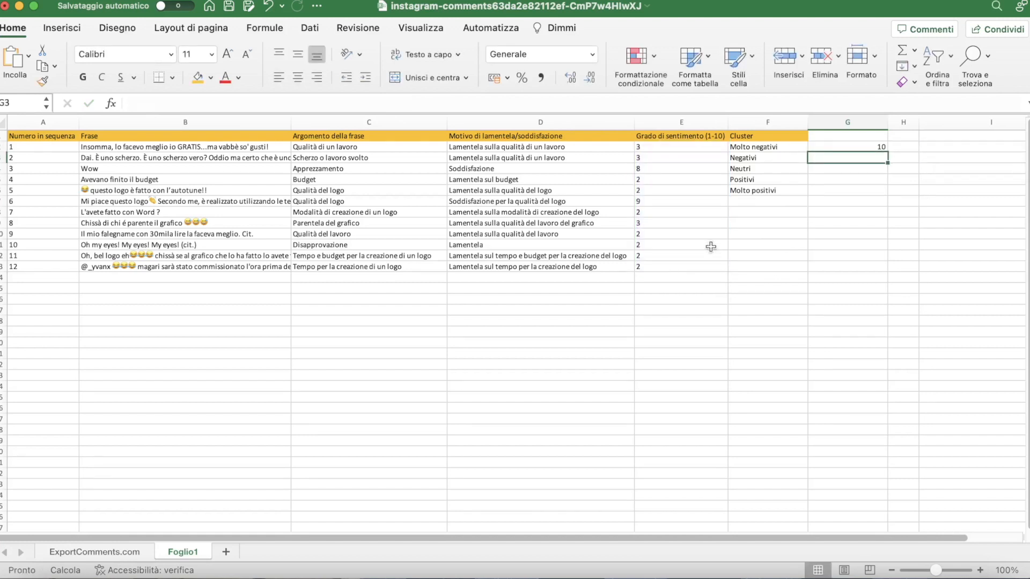
Check the Molto negativi count in G2 against the individual low grades in column E.
click(855, 149)
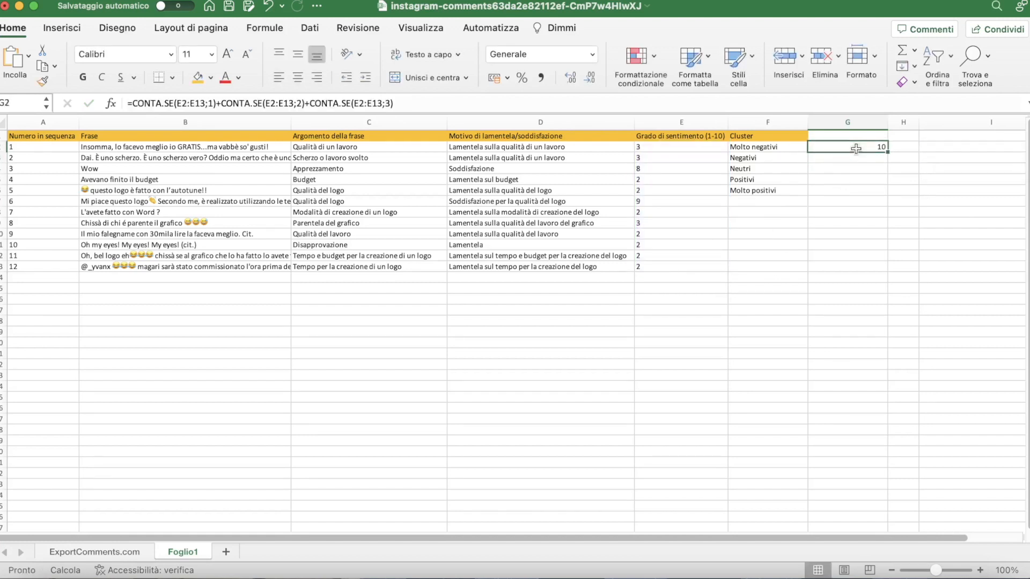
click(669, 147)
click(669, 157)
click(669, 180)
click(669, 191)
click(669, 212)
click(670, 223)
click(670, 235)
click(670, 245)
click(670, 266)
click(670, 256)
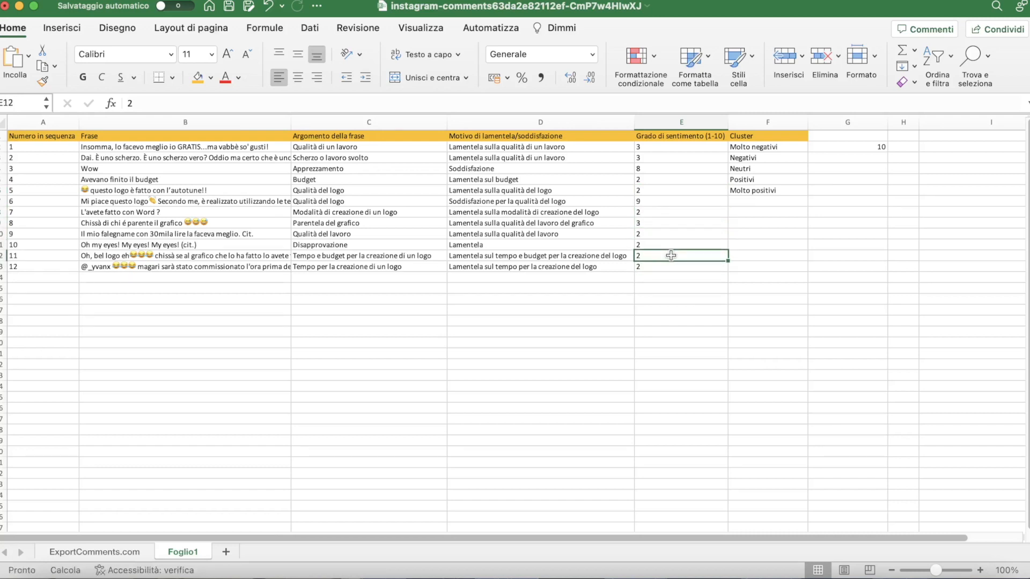
Count the Negativi grades in G3 with the formula =CONTA.SE(E2:E13;4)+CONTA.SE(E2:E13;5).
click(853, 159)
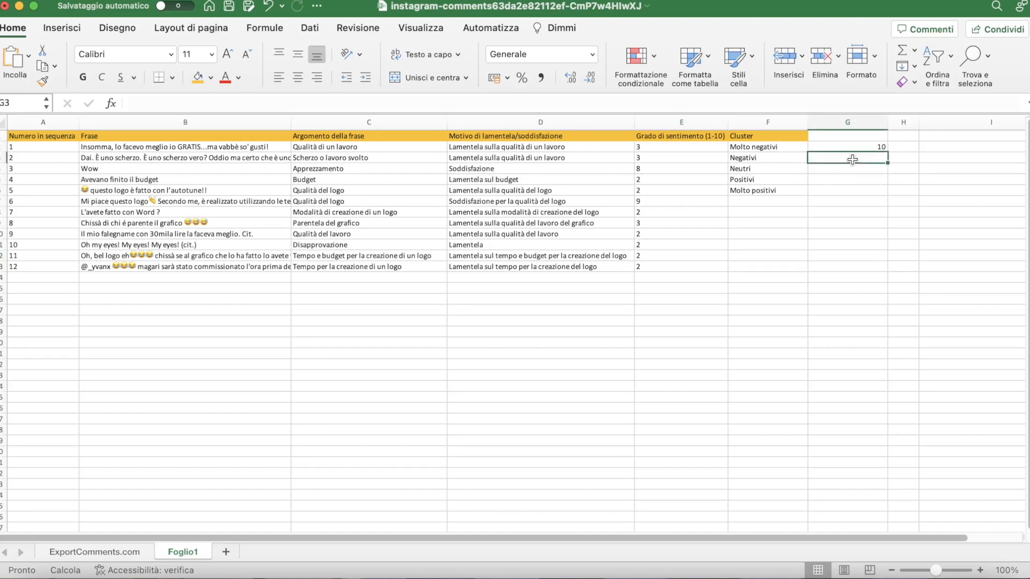
text(=)
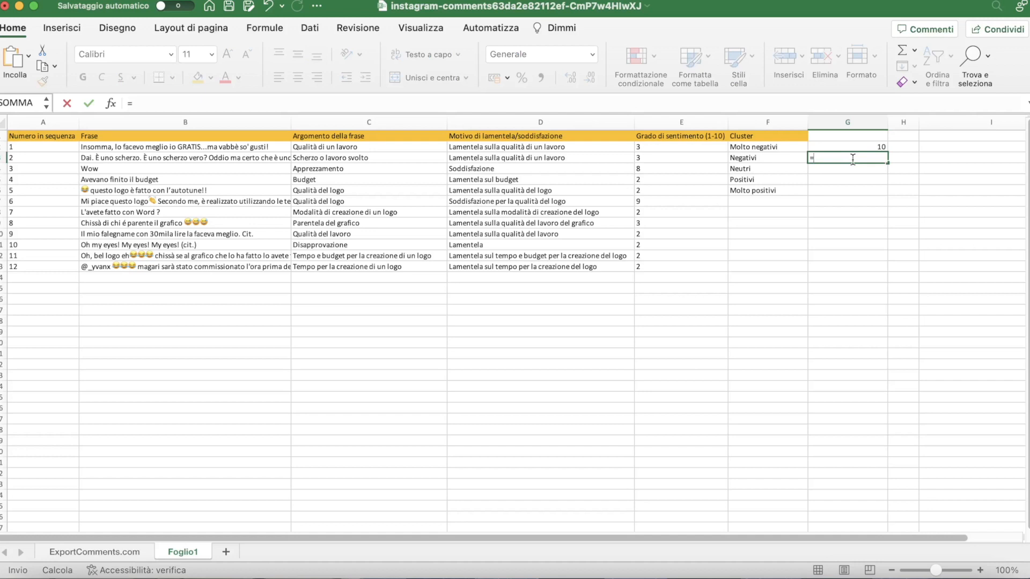
text(CON)
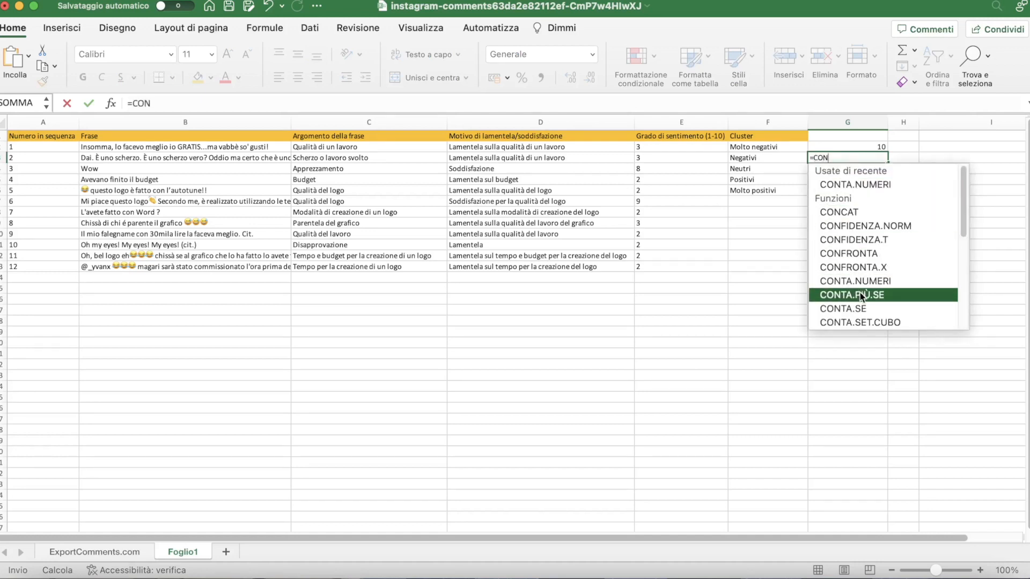
double_click(862, 309)
drag(670, 147, 683, 267)
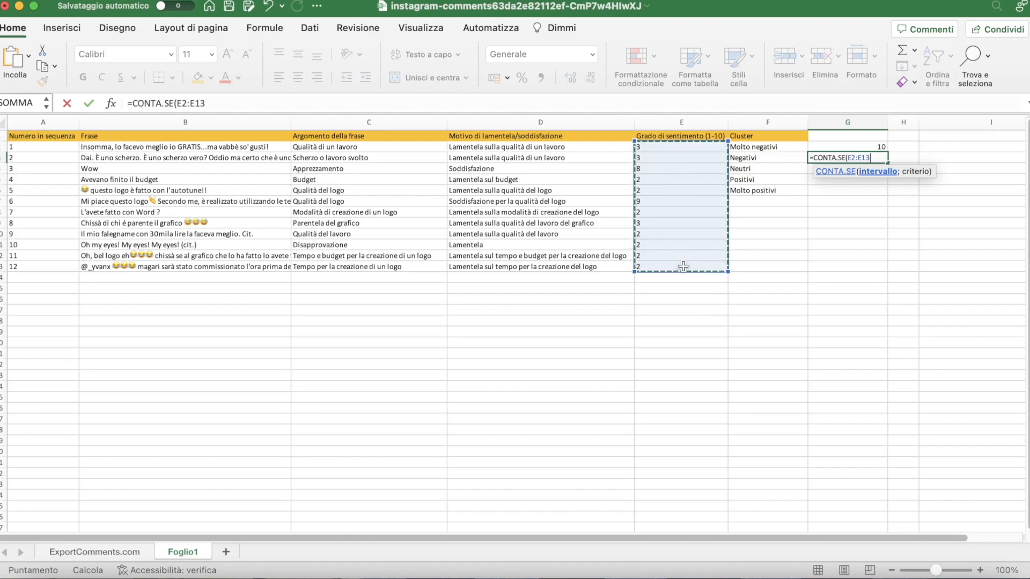
text(;)
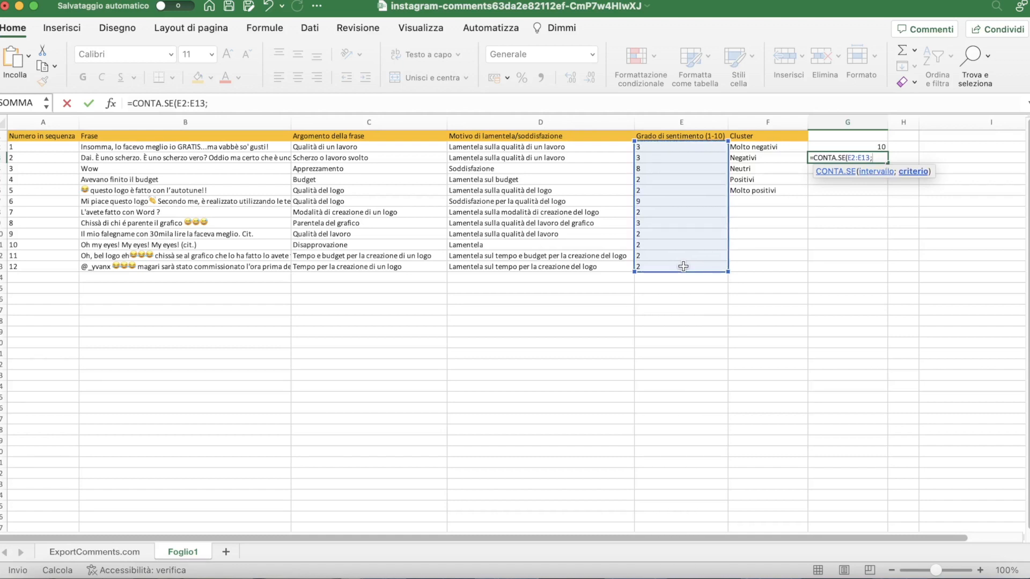
text(4)+CONTA)
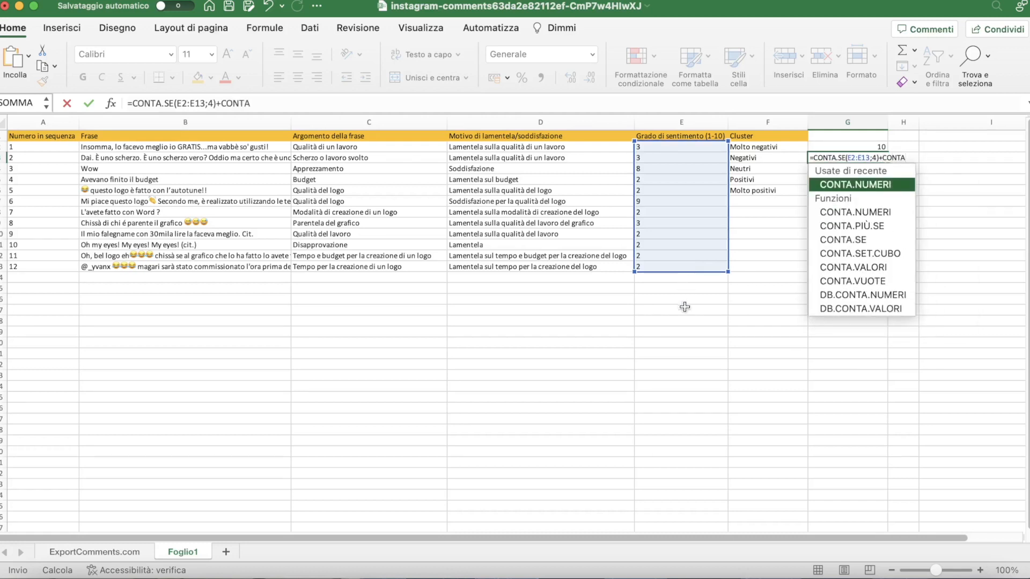
double_click(850, 241)
drag(687, 147, 683, 268)
text(;5))
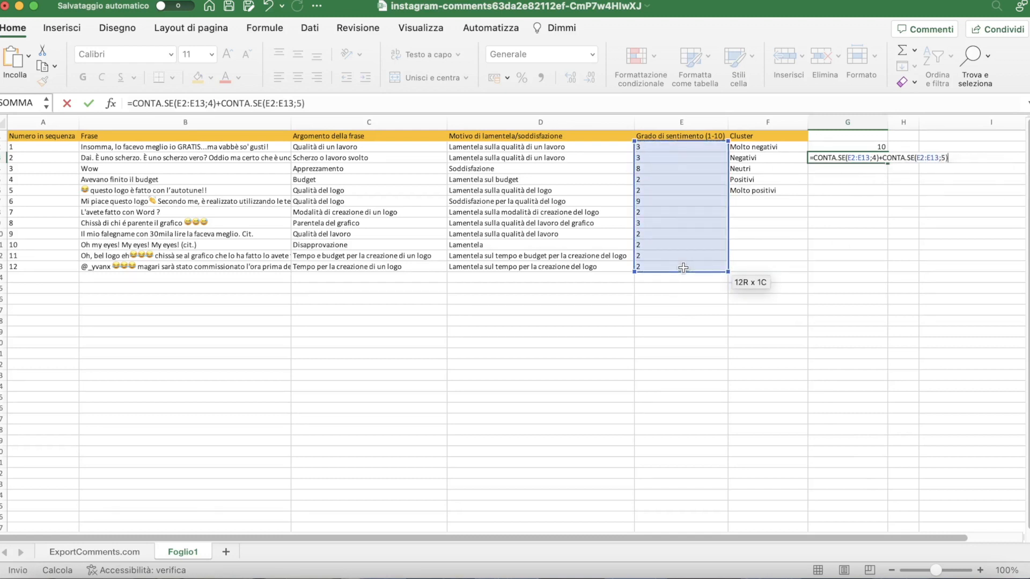
key(Return)
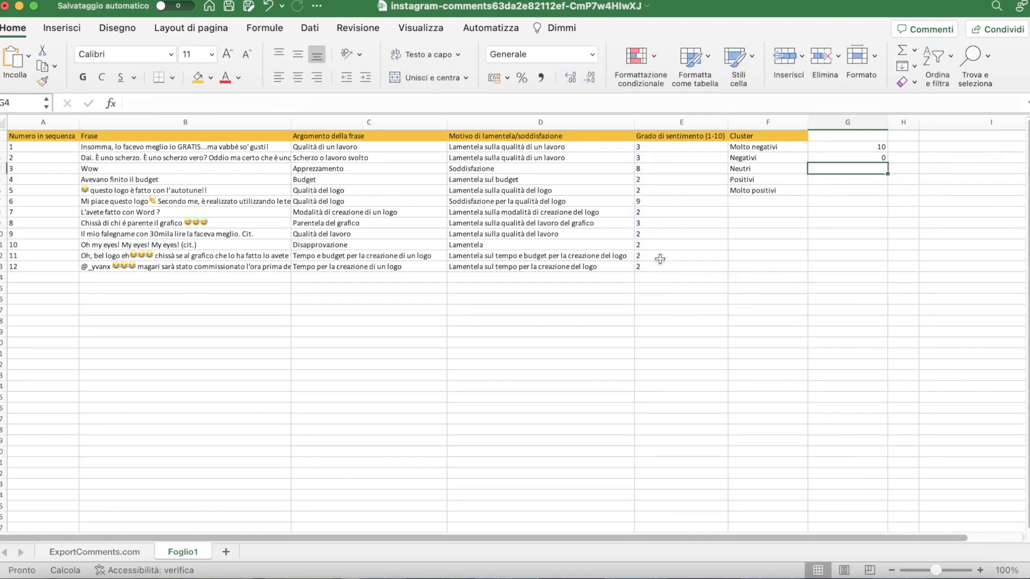
Review the grades in E2:E13 and the cluster count formulas in G3 and G2.
click(672, 150)
drag(672, 151, 674, 266)
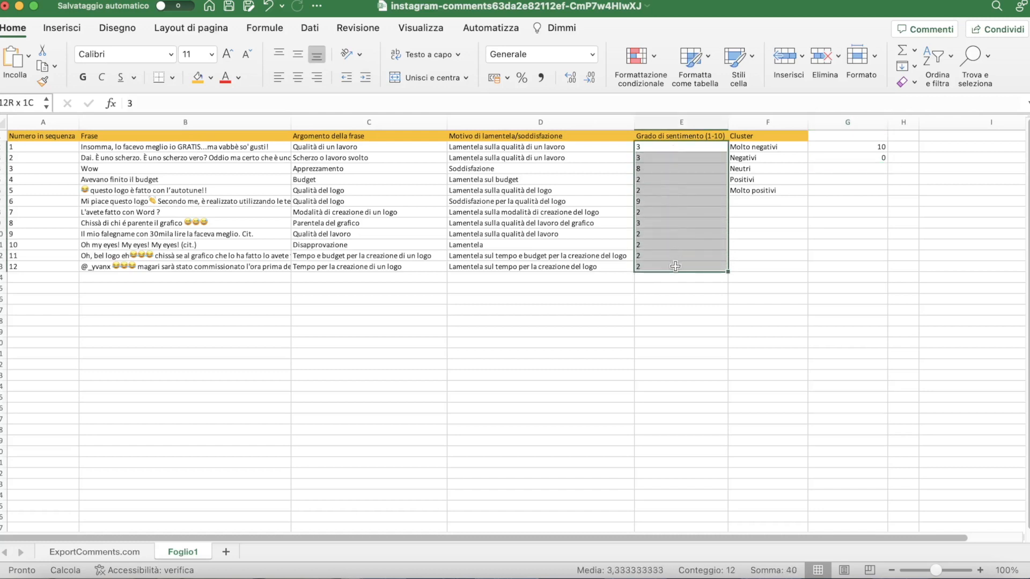
click(687, 237)
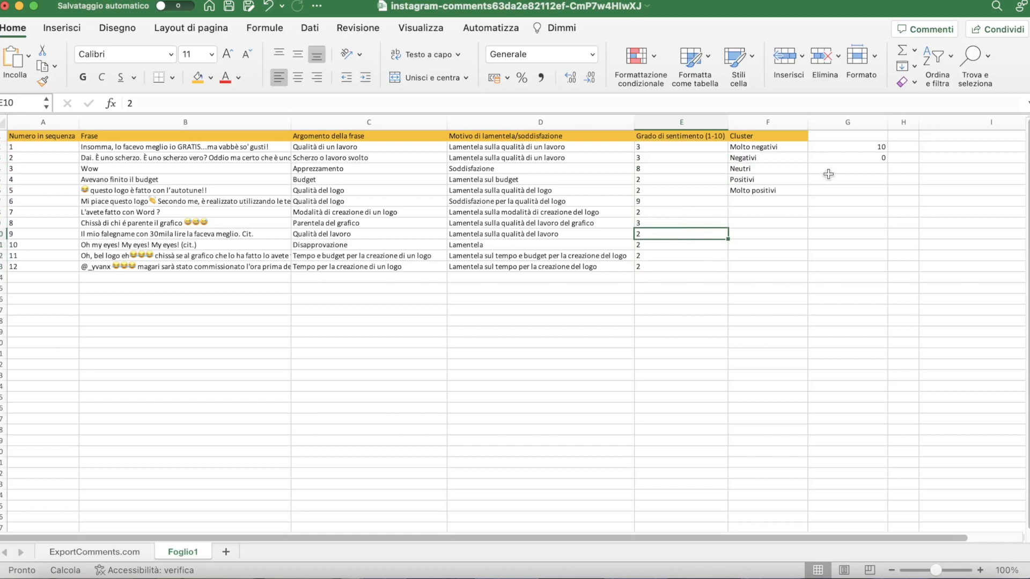
click(866, 157)
click(867, 148)
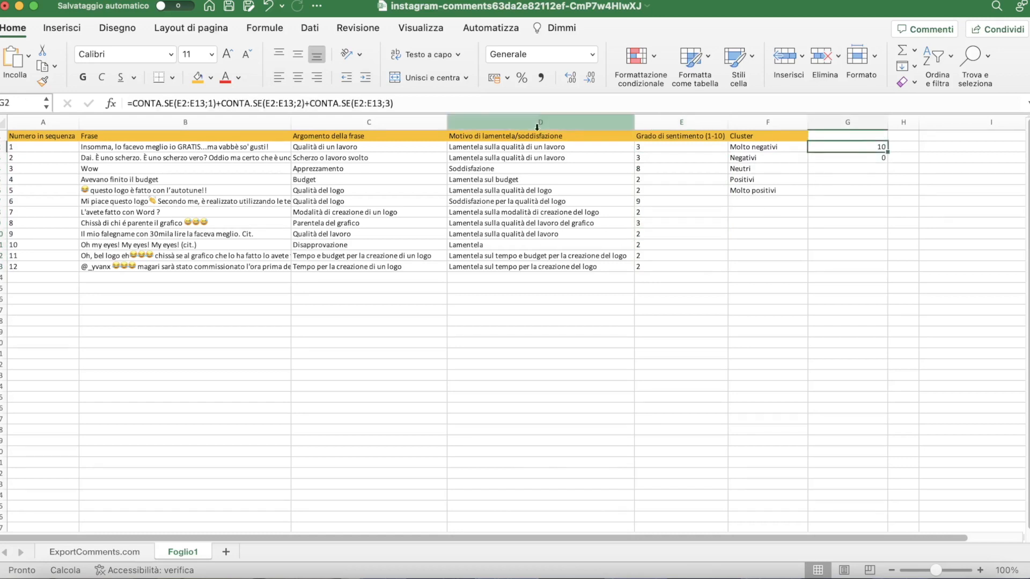
Reuse the Negativi formula in G4, reducing it to =CONTA.SE(E2:E13;6) for the Neutri count.
click(822, 159)
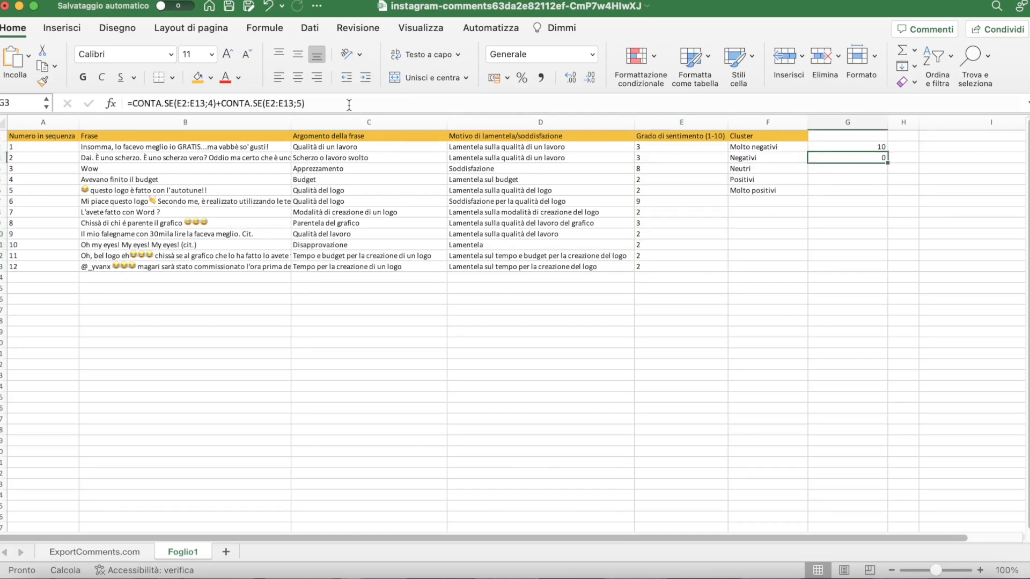
double_click(822, 158)
key(Return)
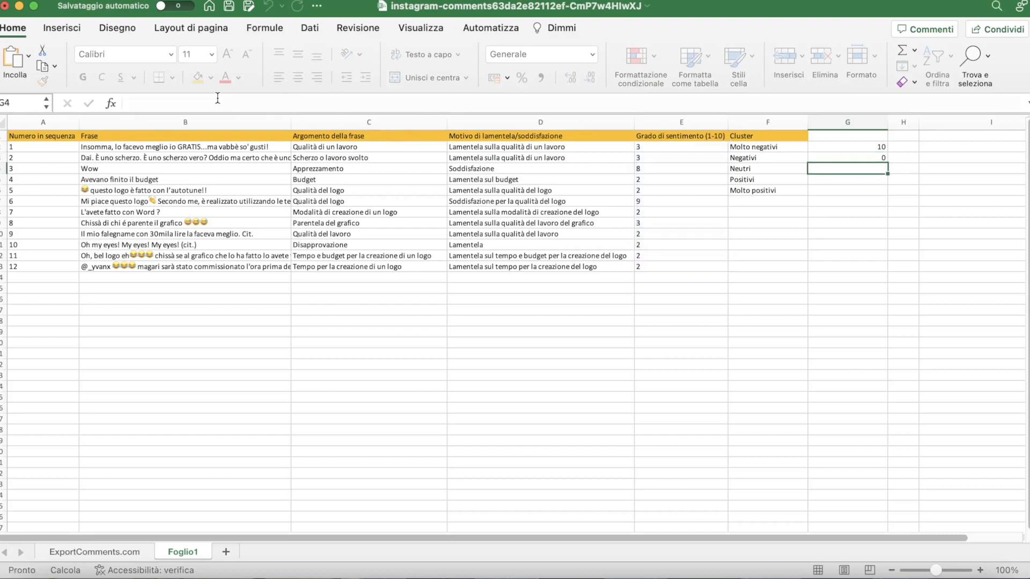
click(316, 103)
text(=CONTA.SE(E2:E13;4)+CONTA.SE(E2:E13;5))
drag(317, 103, 216, 105)
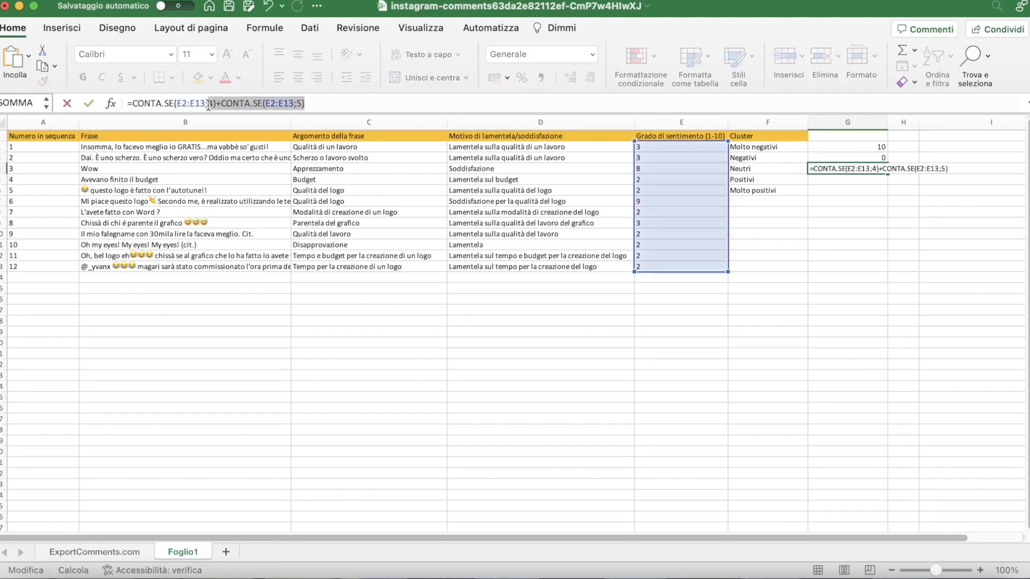
key(BackSpace)
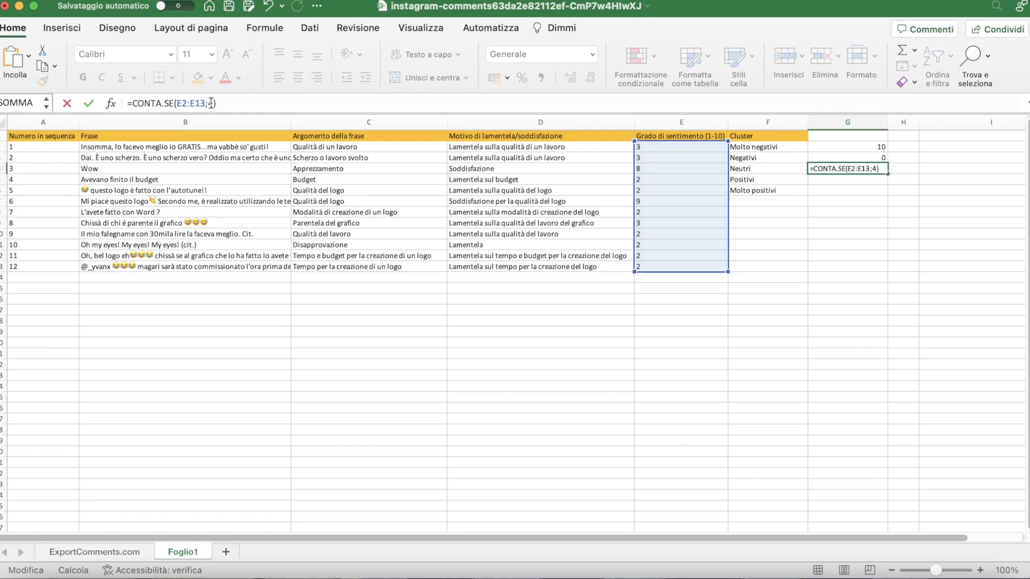
click(211, 103)
text(6)
key(Return)
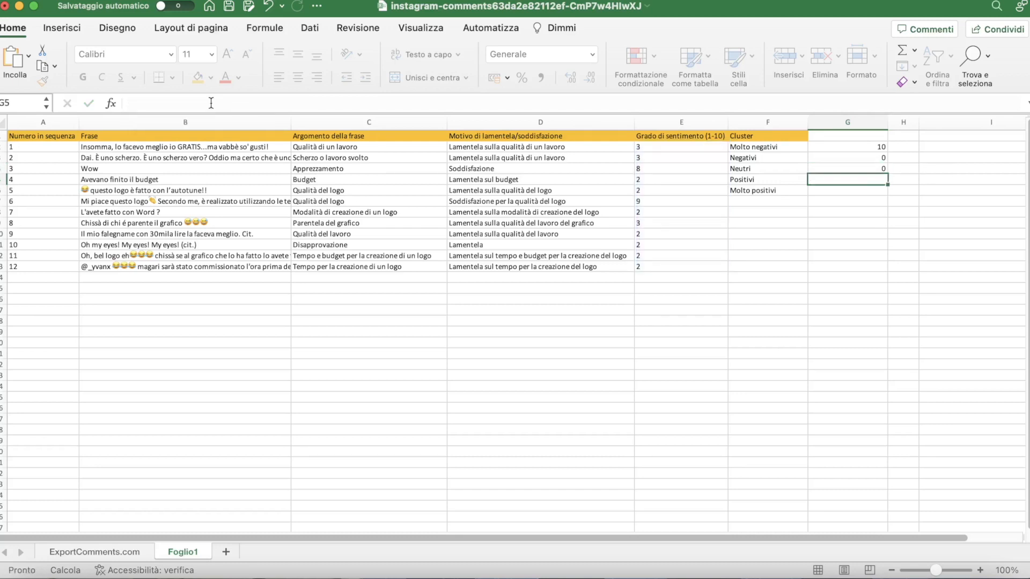
Reuse the Negativi formula in G5 for the Positivi count, changing it to =CONTA.SE(E2:E13;7)+CONTA.SE(E2:E13;8).
click(499, 104)
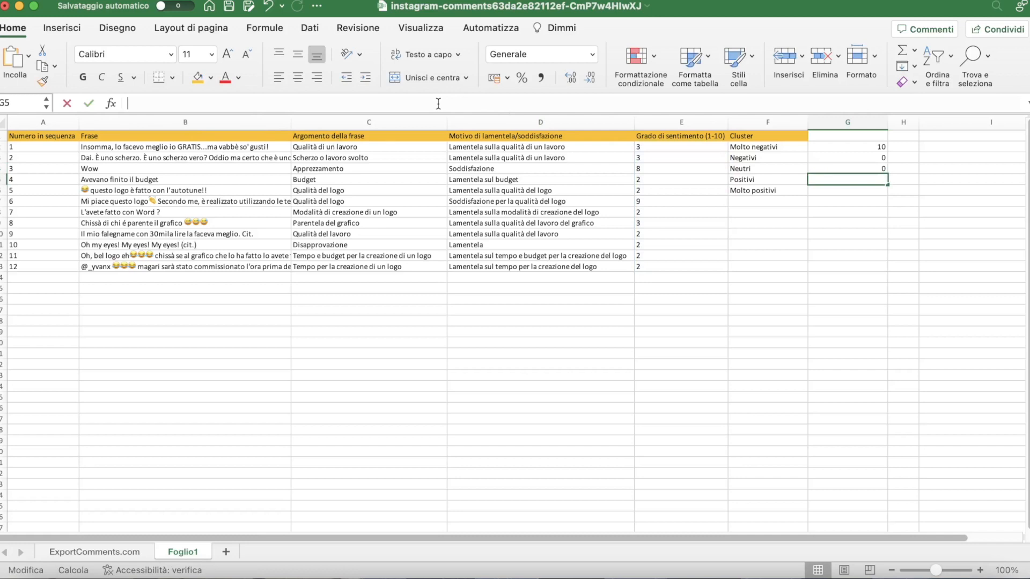
text(=CONTA.SE(E2:E13;4)+CONTA.SE(E2:E13;5))
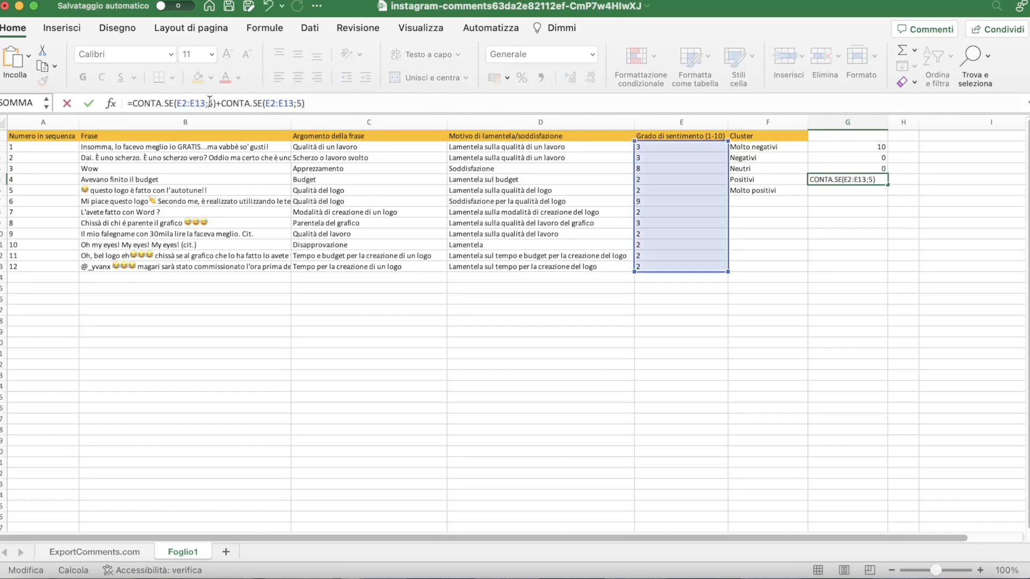
double_click(209, 103)
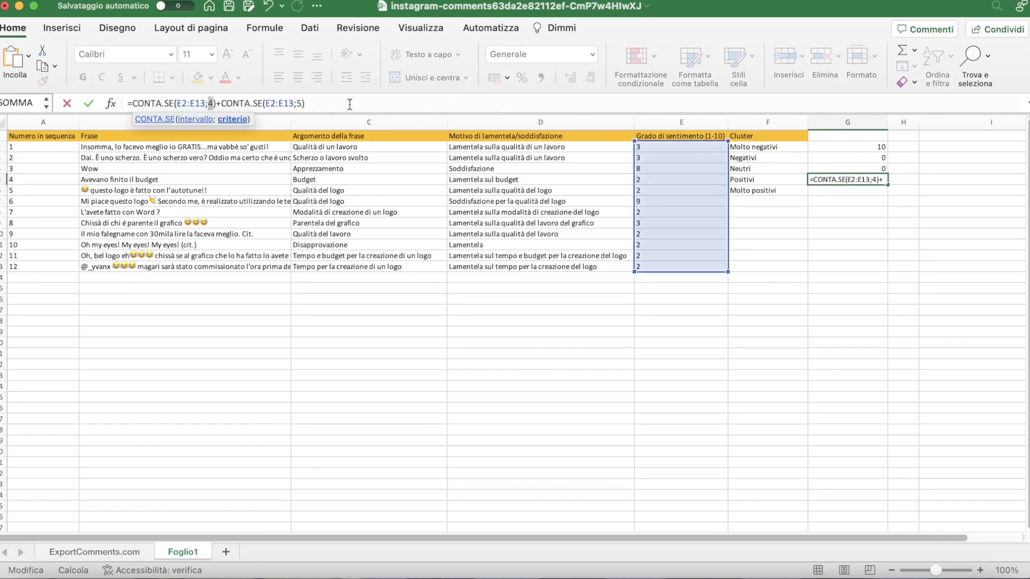
text(7)
double_click(299, 103)
text(8)
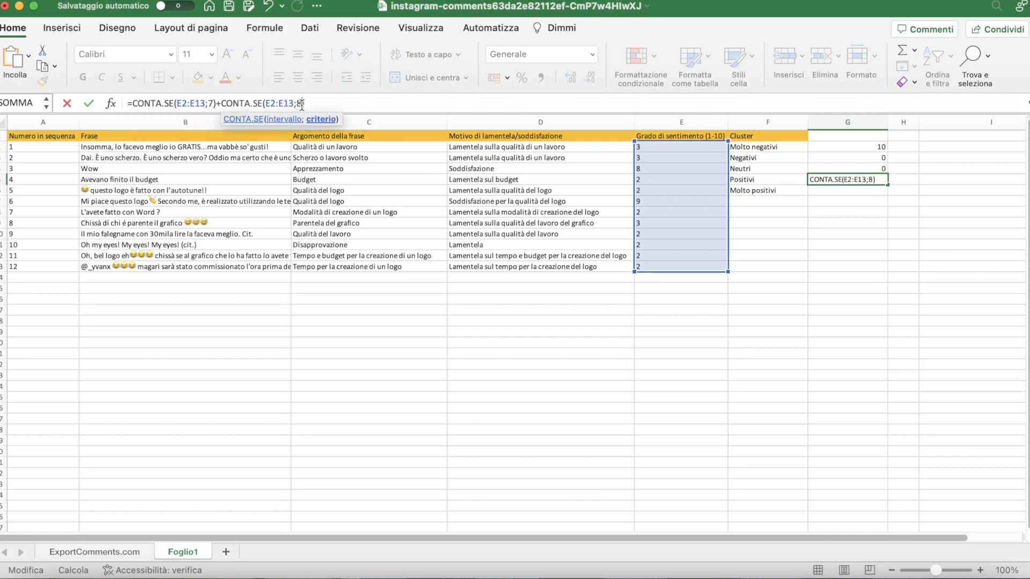
key(Return)
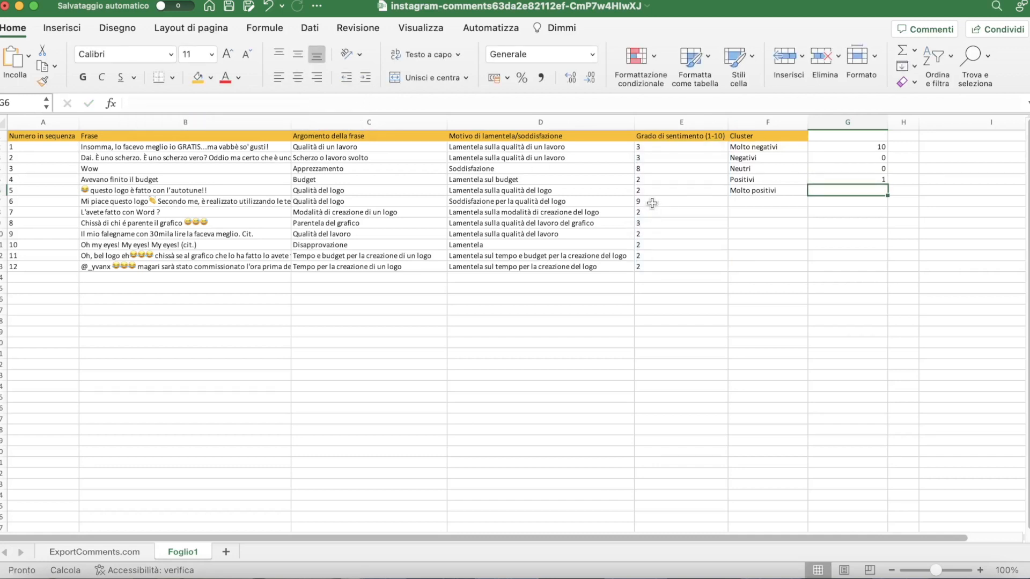
click(651, 169)
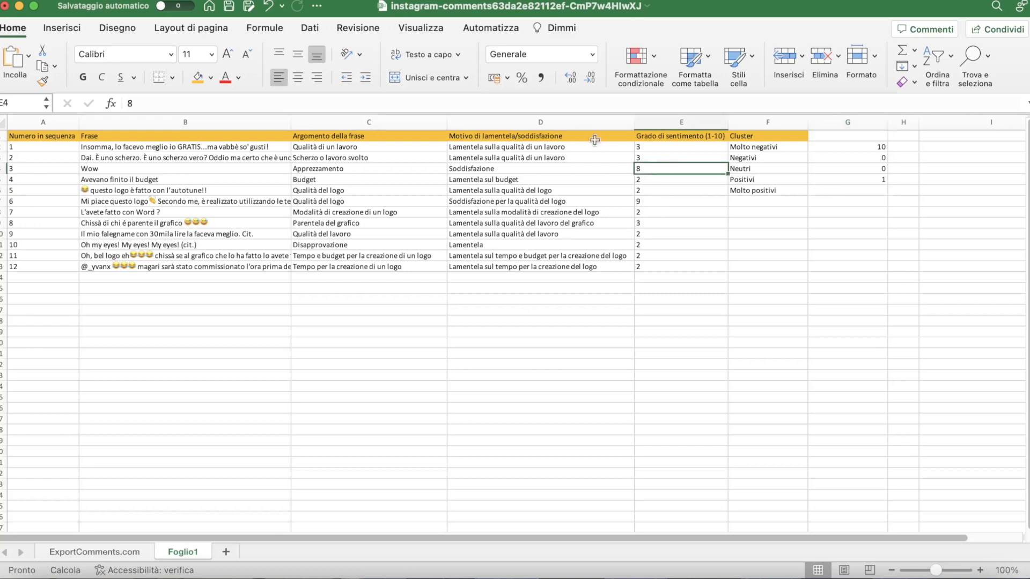
Reuse the Negativi formula in G6 for the Molto positivi count, changing it to =CONTA.SE(E2:E13;9)+CONTA.SE(E2:E13;10).
click(856, 190)
click(346, 103)
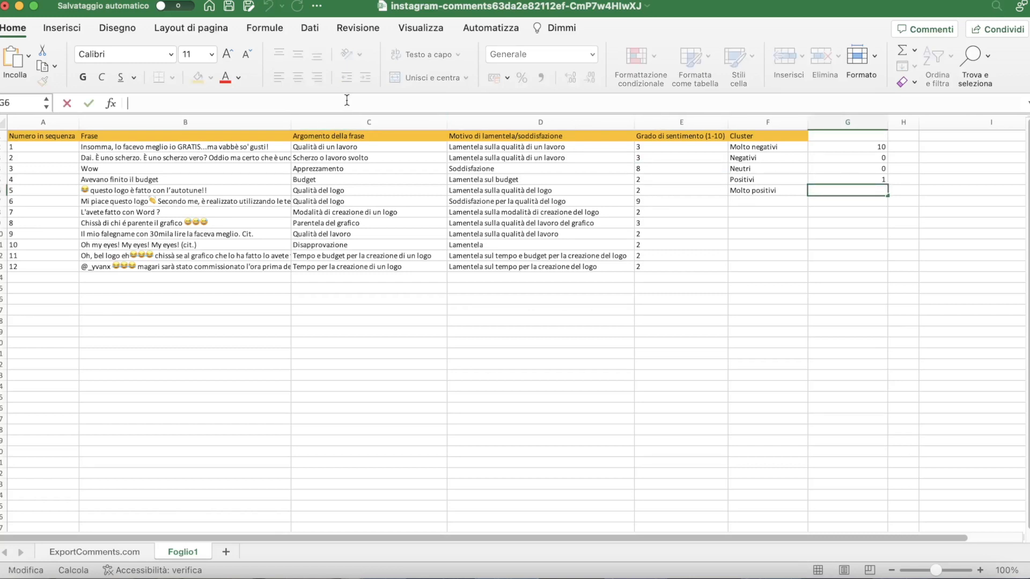
text(=CONTA.SE(E2:E13;1)+CONTA.SE(E2:E13;5))
double_click(210, 105)
text(9)
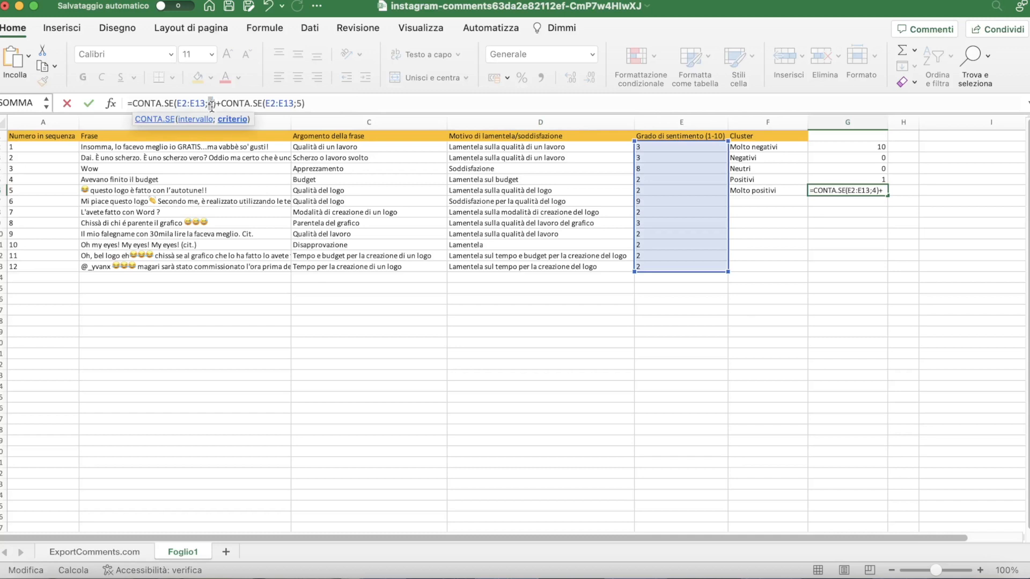
double_click(297, 103)
text(10)
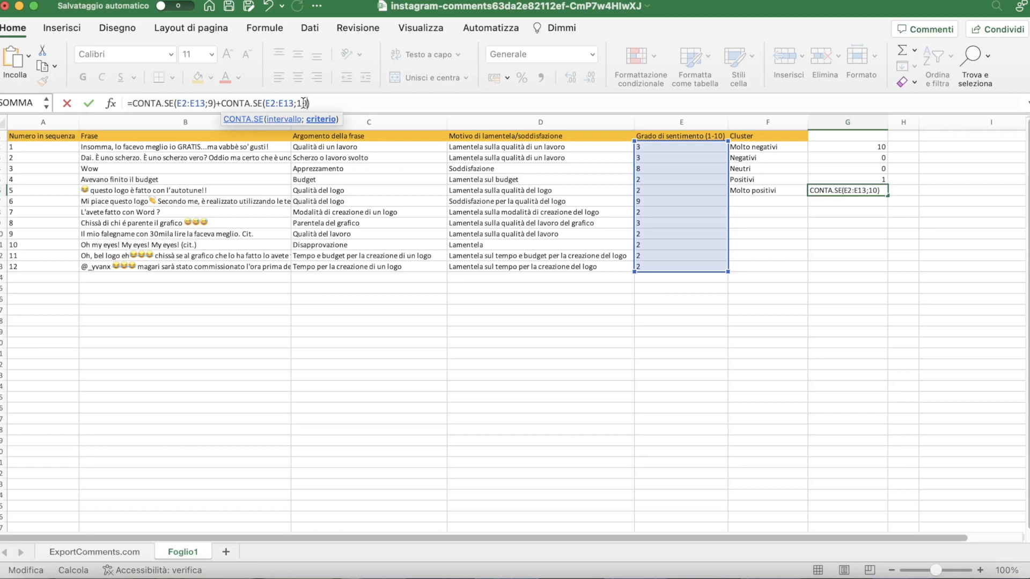
key(Right)
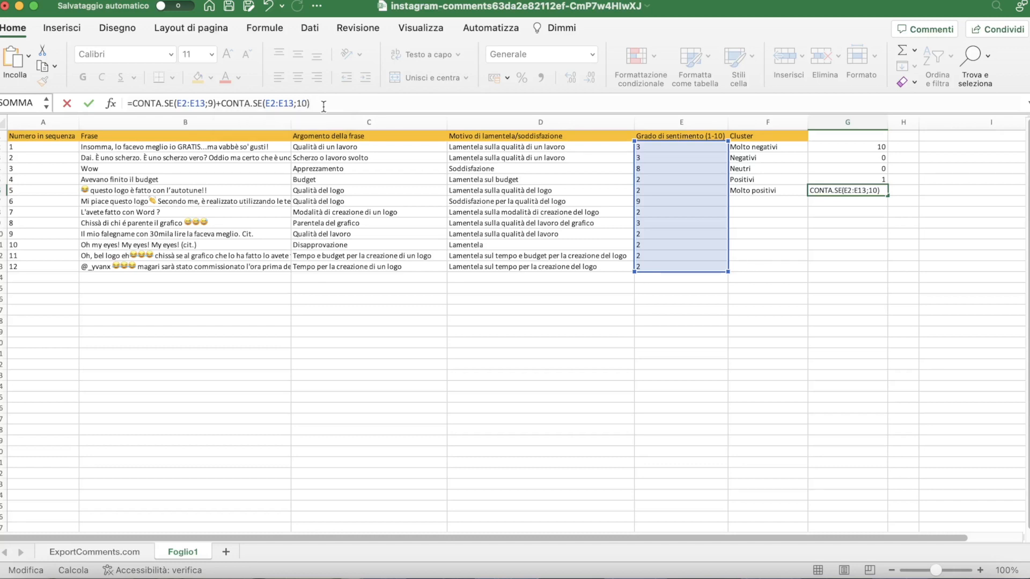
key(Return)
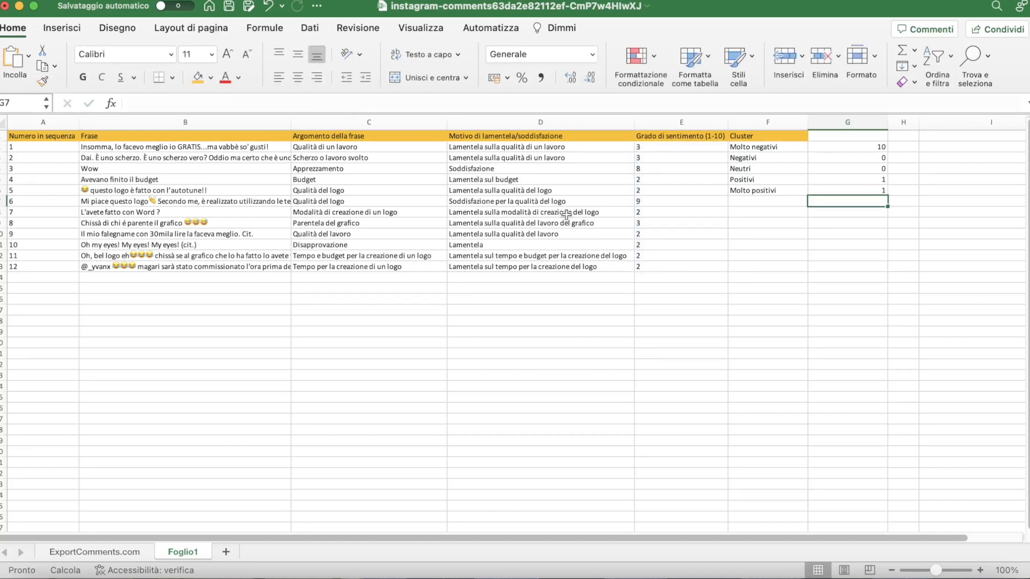
Fill the cluster labels and counts in F2:G6 with the light green standard colour.
drag(784, 150, 853, 191)
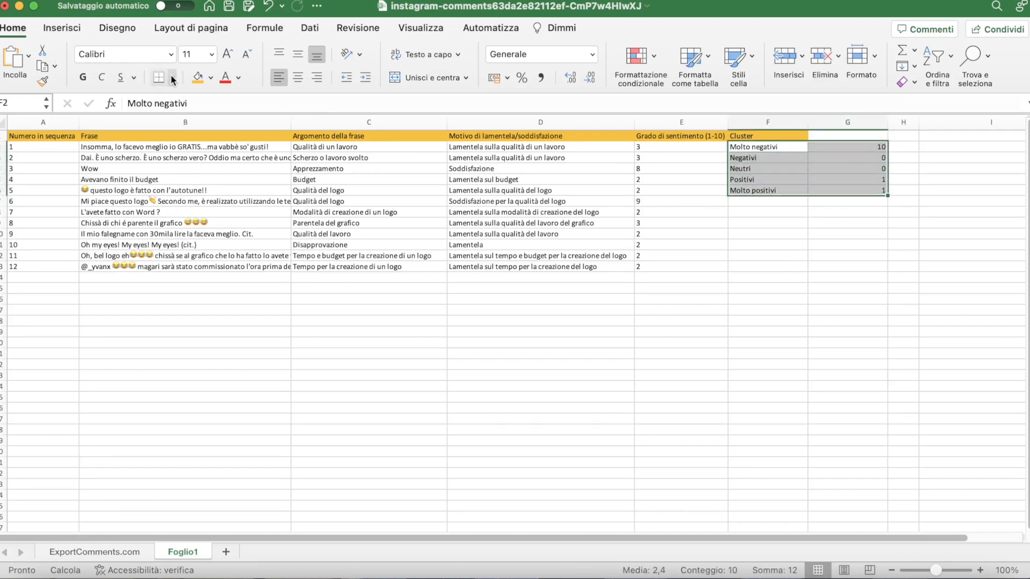
click(211, 77)
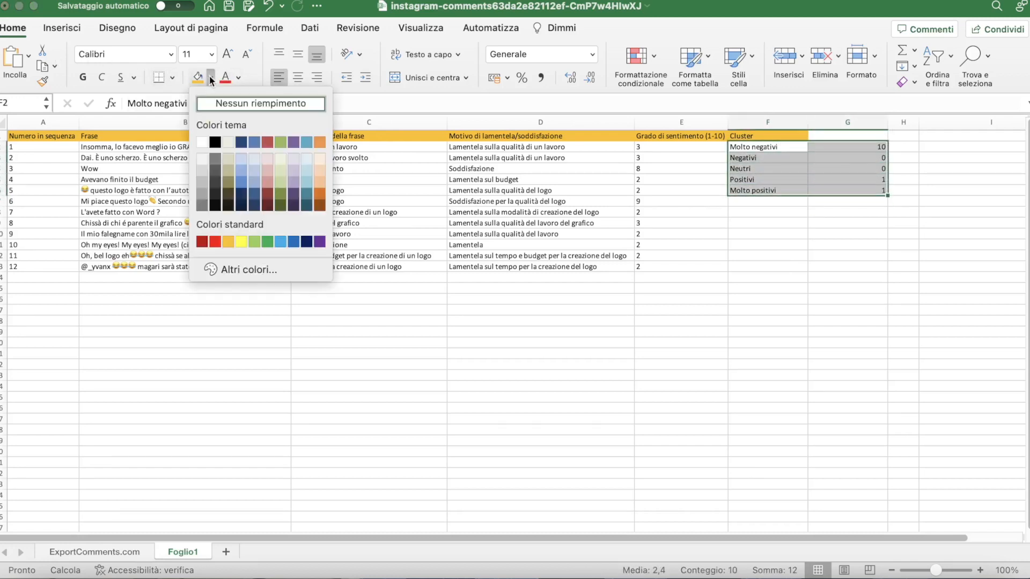
click(254, 242)
click(761, 321)
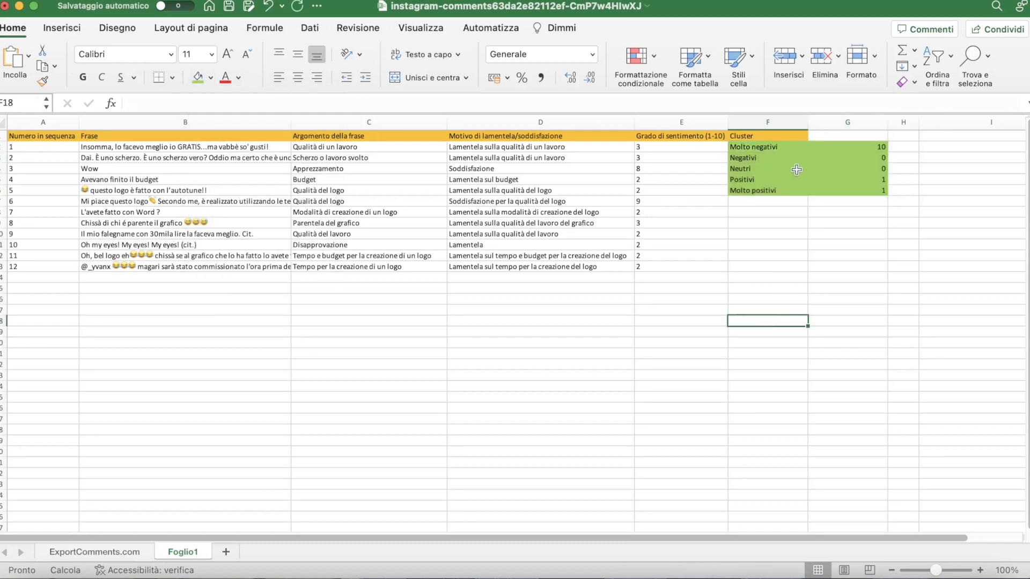
drag(768, 149, 852, 187)
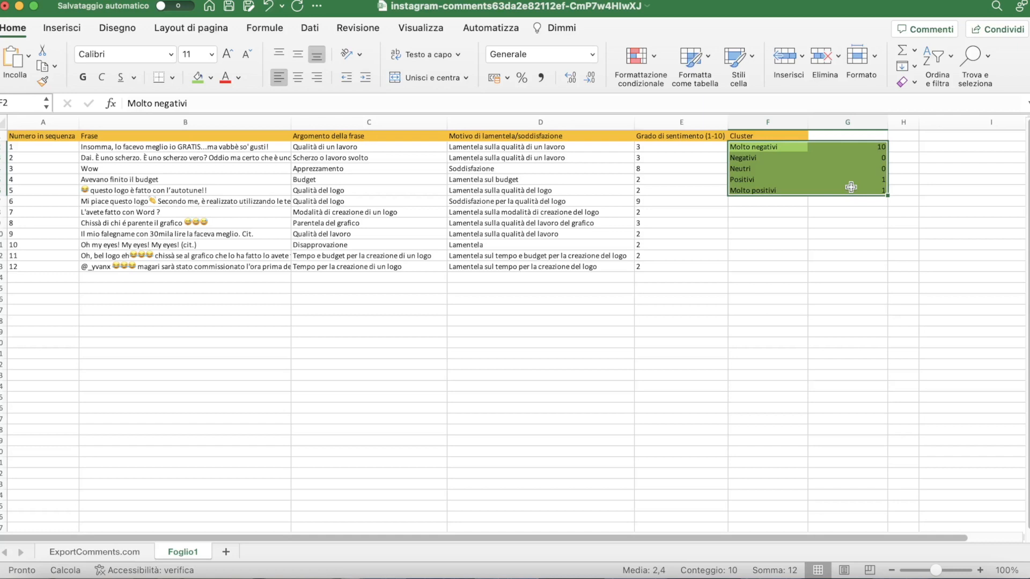
click(842, 228)
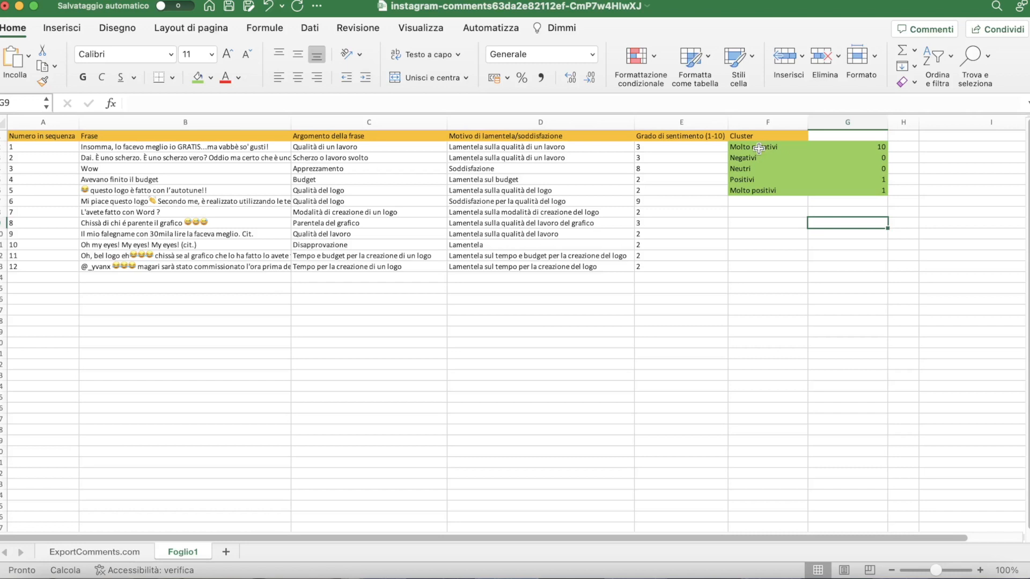
Insert a pie chart of the cluster counts in F2:G6, enlarge it to view it, and delete it.
drag(759, 149, 858, 191)
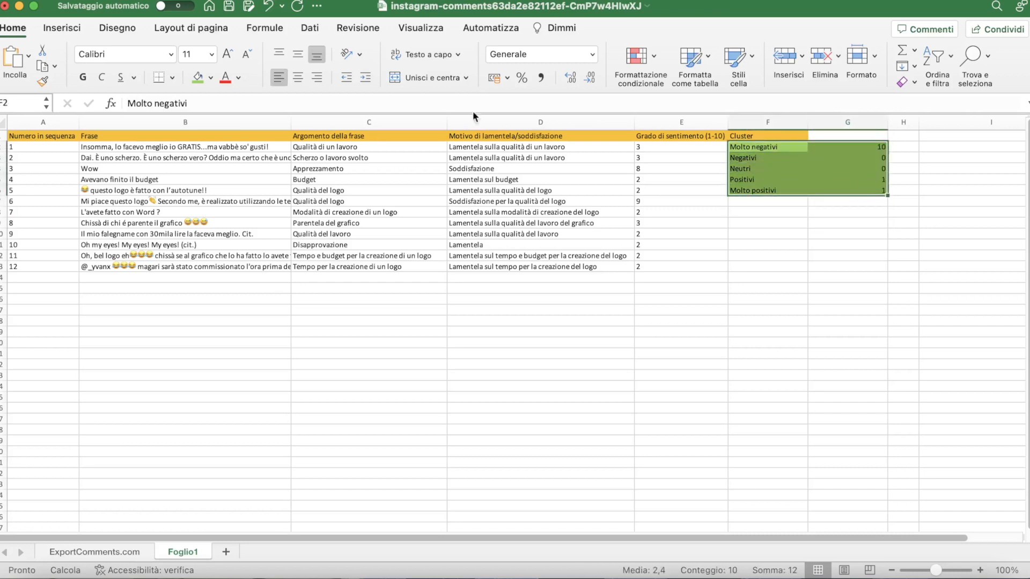
click(85, 31)
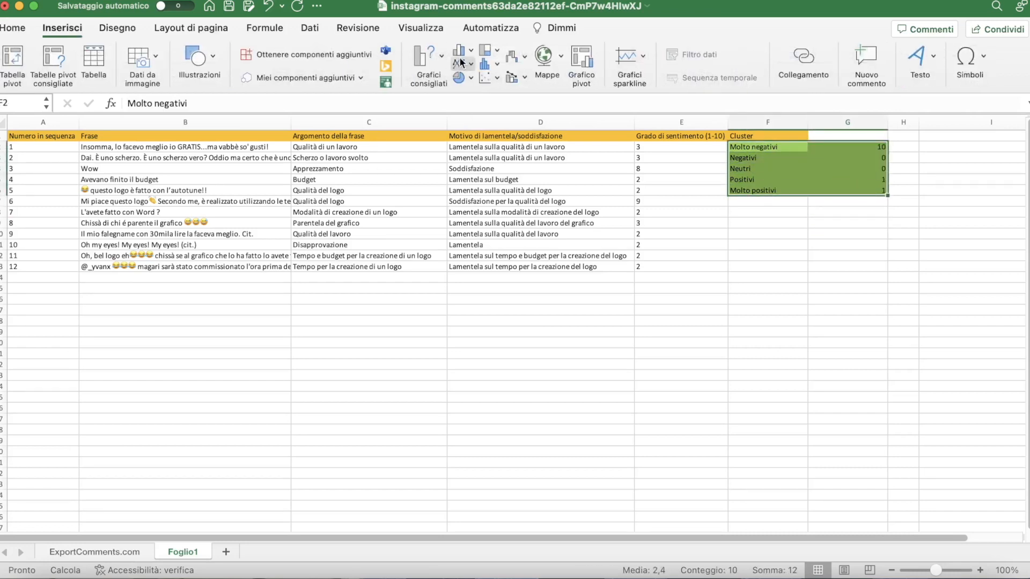
click(459, 76)
click(483, 133)
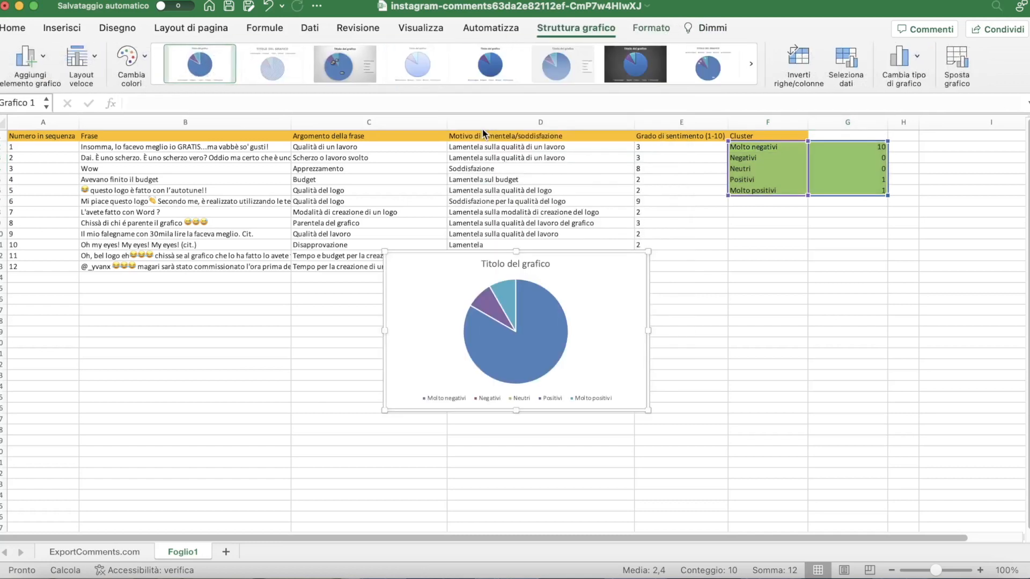
drag(649, 411, 836, 501)
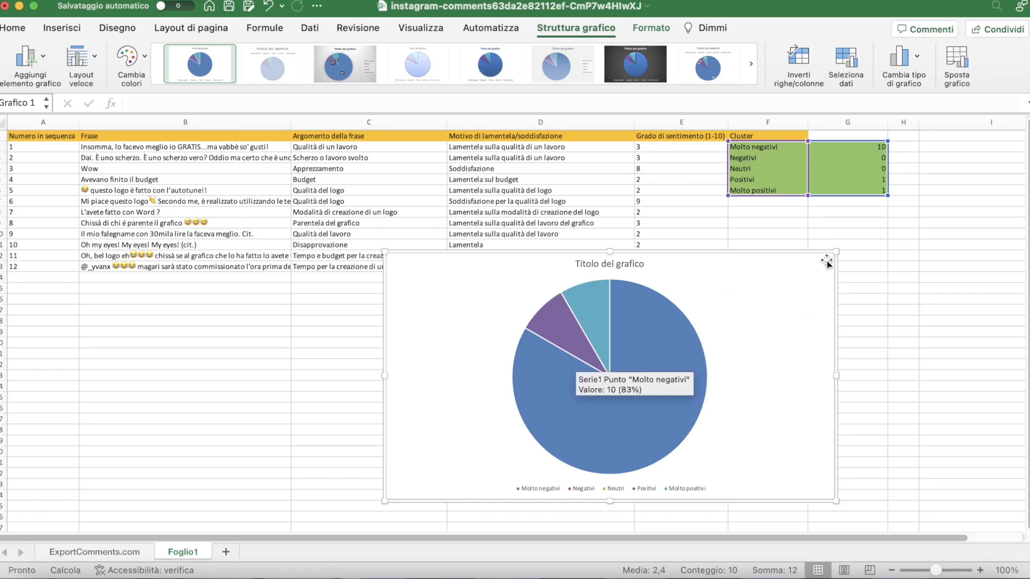
key(Delete)
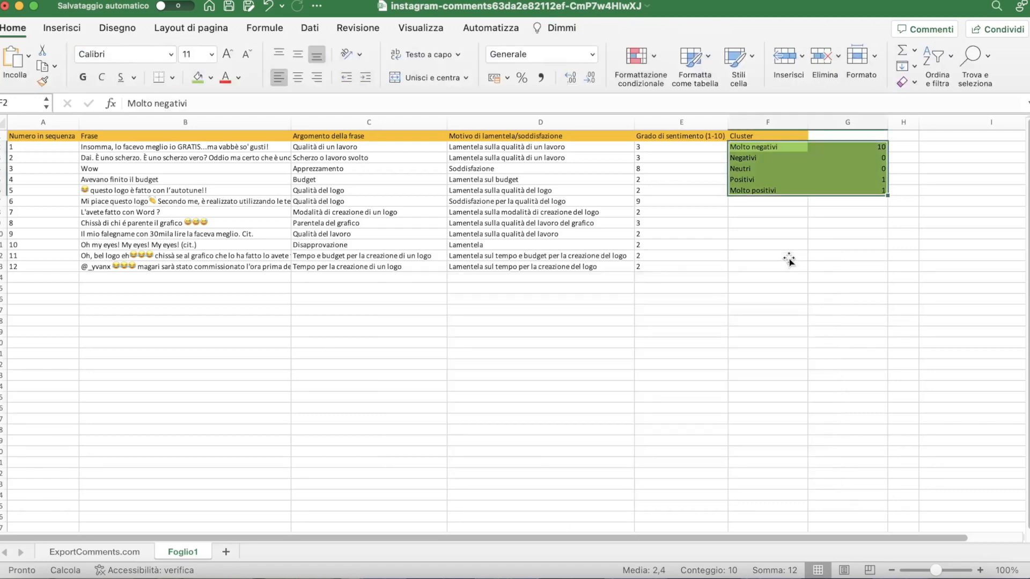
Insert a clustered 2D column chart of the cluster counts in F2:G6 and enlarge it.
click(63, 28)
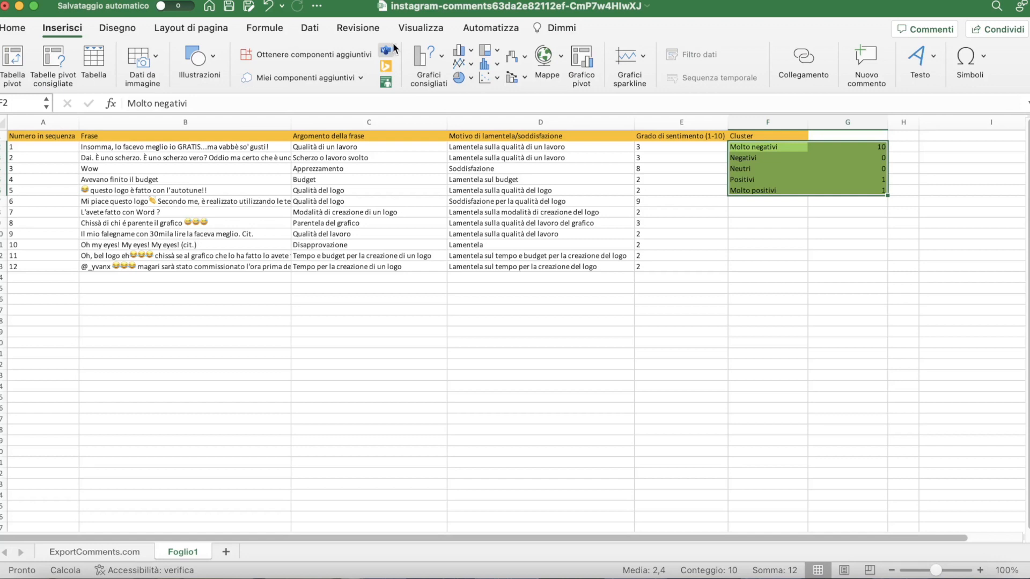
click(467, 53)
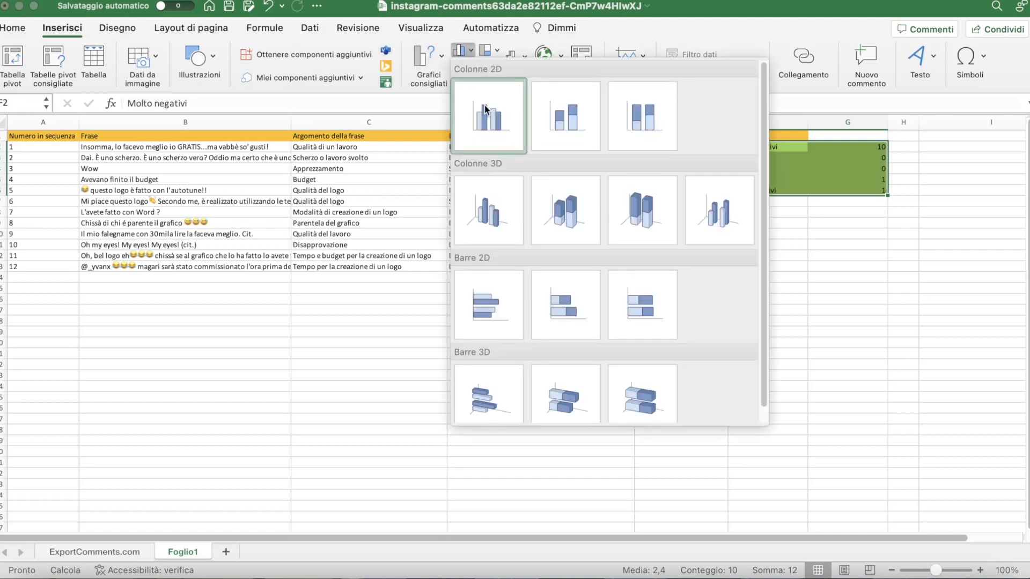
click(486, 109)
drag(648, 411, 874, 473)
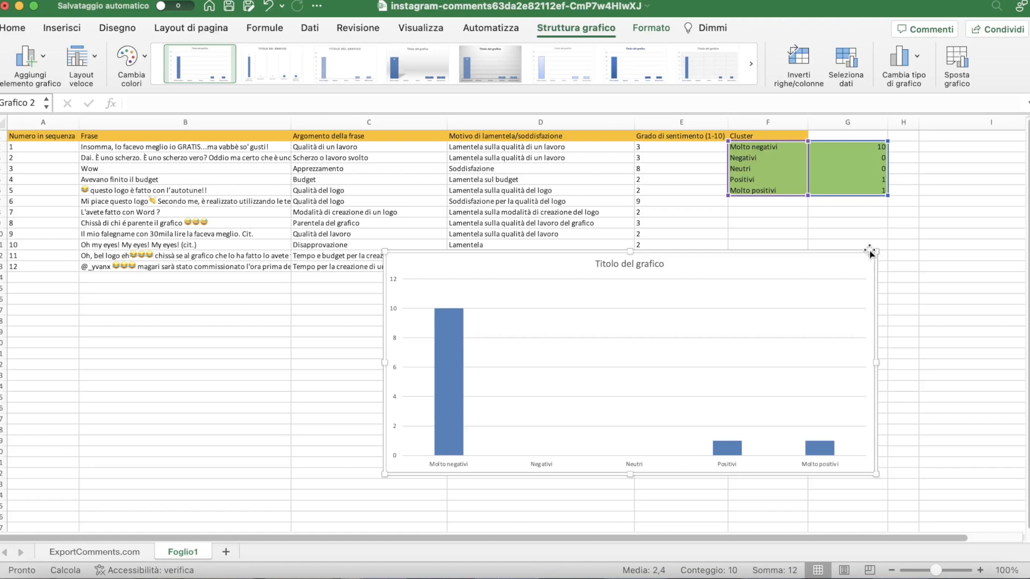
click(847, 286)
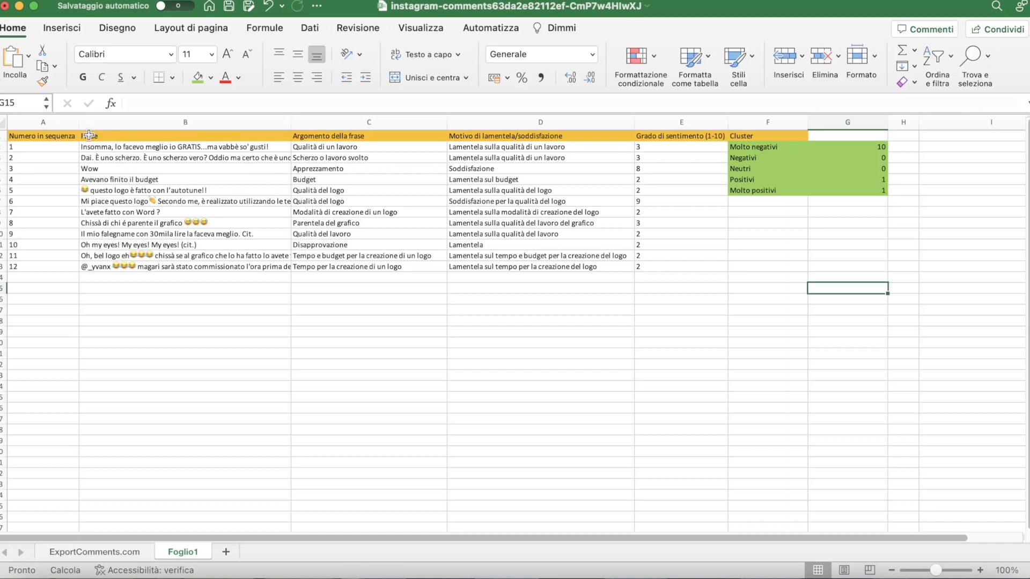
Create a pivot table from the range B1:E13 of Foglio1 on a new worksheet.
drag(89, 135, 690, 264)
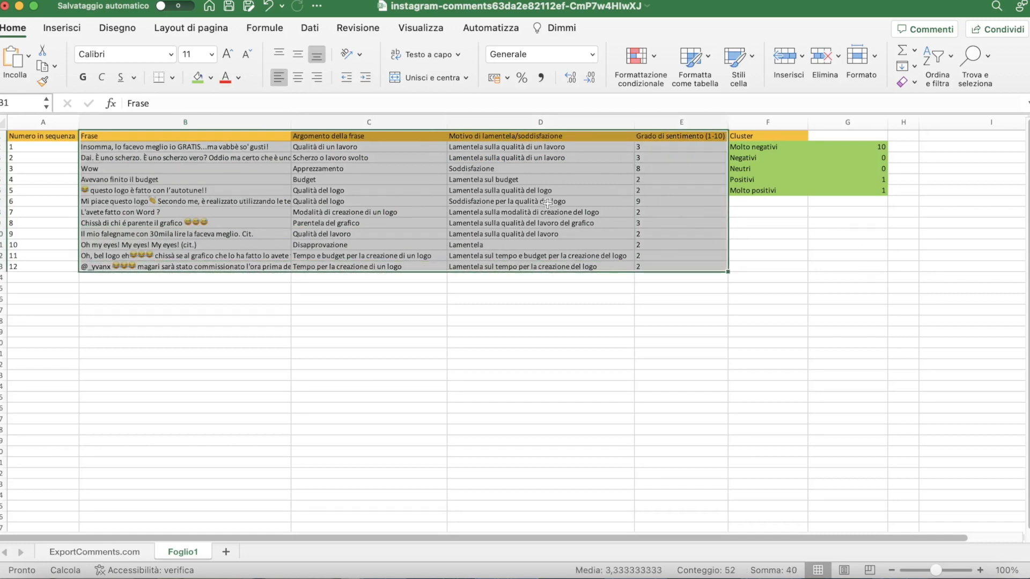
click(63, 28)
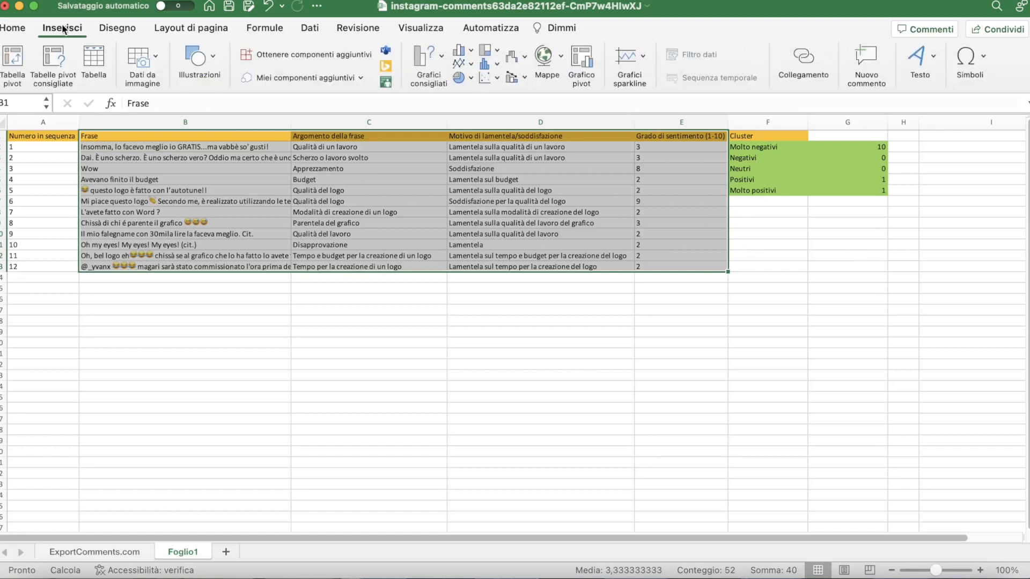
click(11, 61)
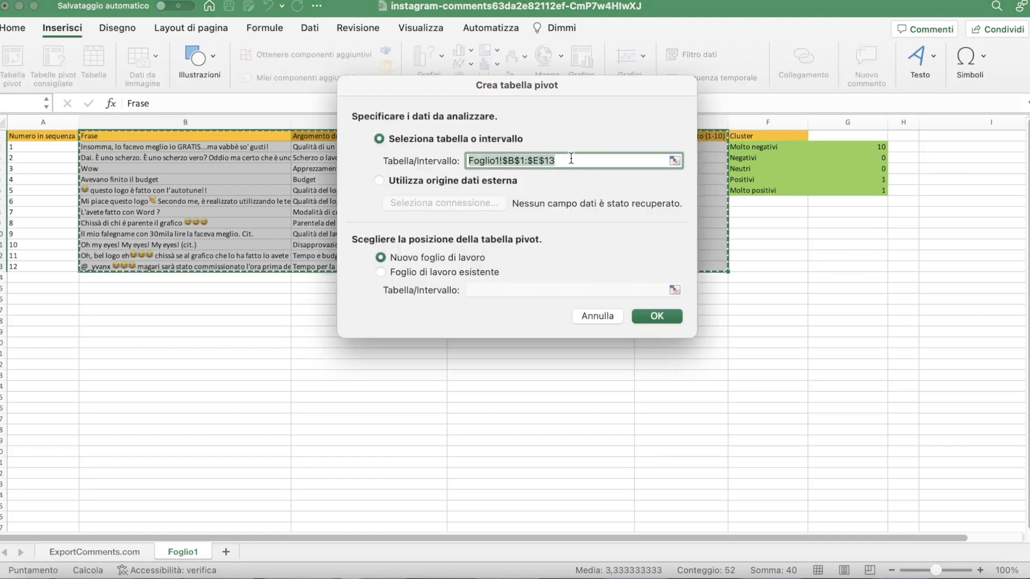
click(661, 317)
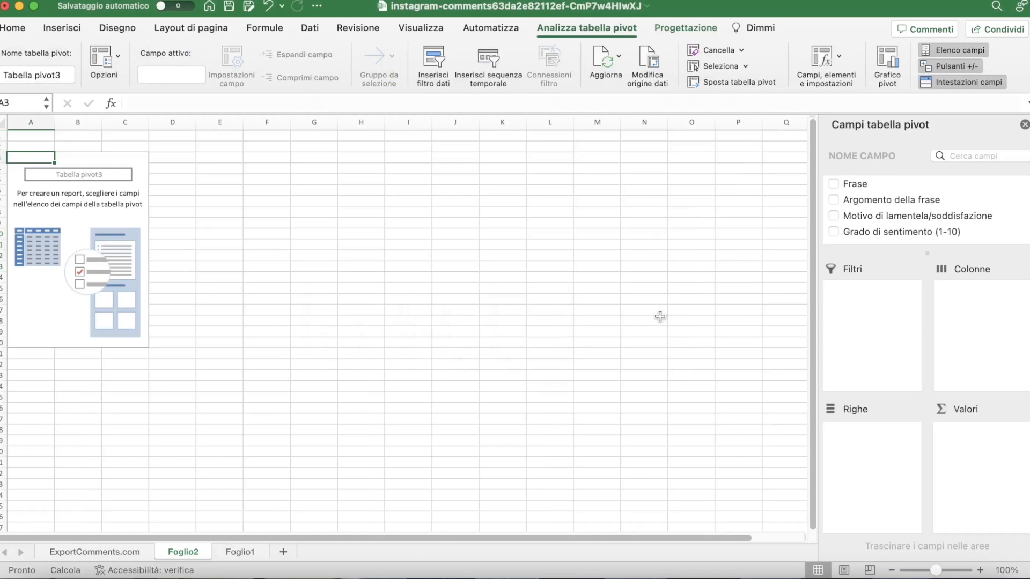
Set up the pivot table with Motivo di lamentela/soddisfazione as rows, count of Frase as values and Grado di sentimento (1-10) as filter.
click(886, 213)
drag(886, 213, 862, 446)
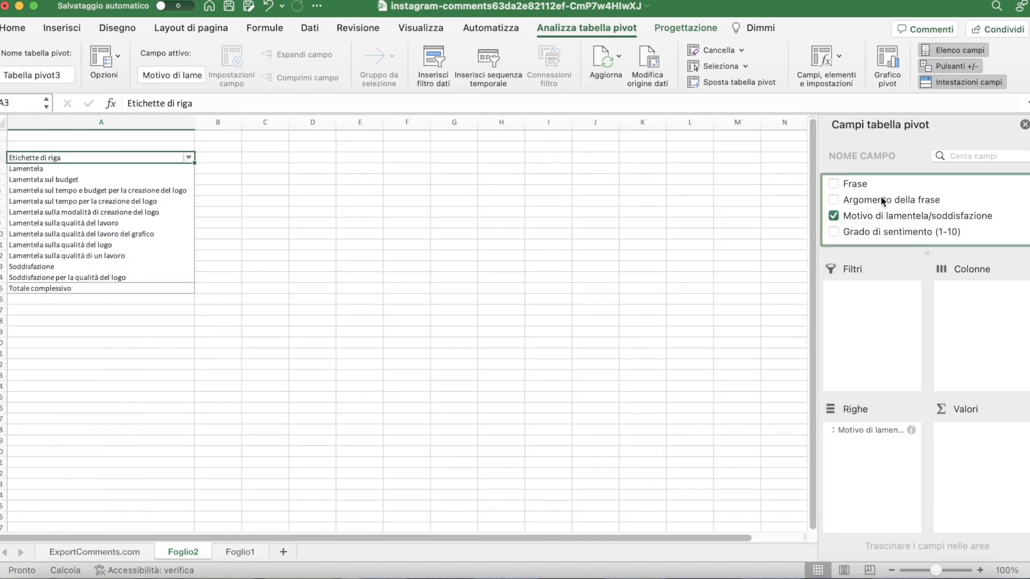
drag(858, 184, 994, 468)
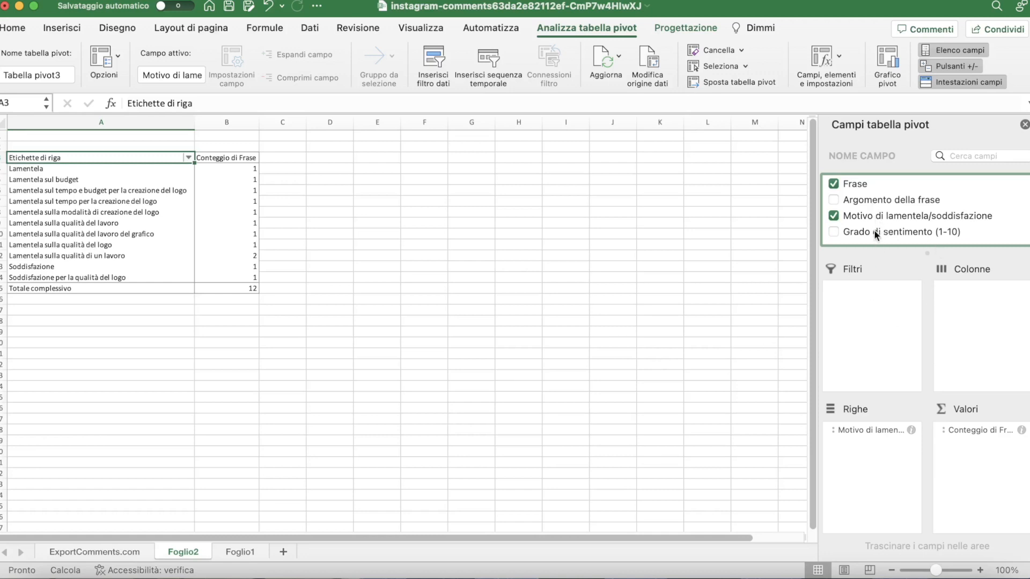
drag(874, 230, 867, 333)
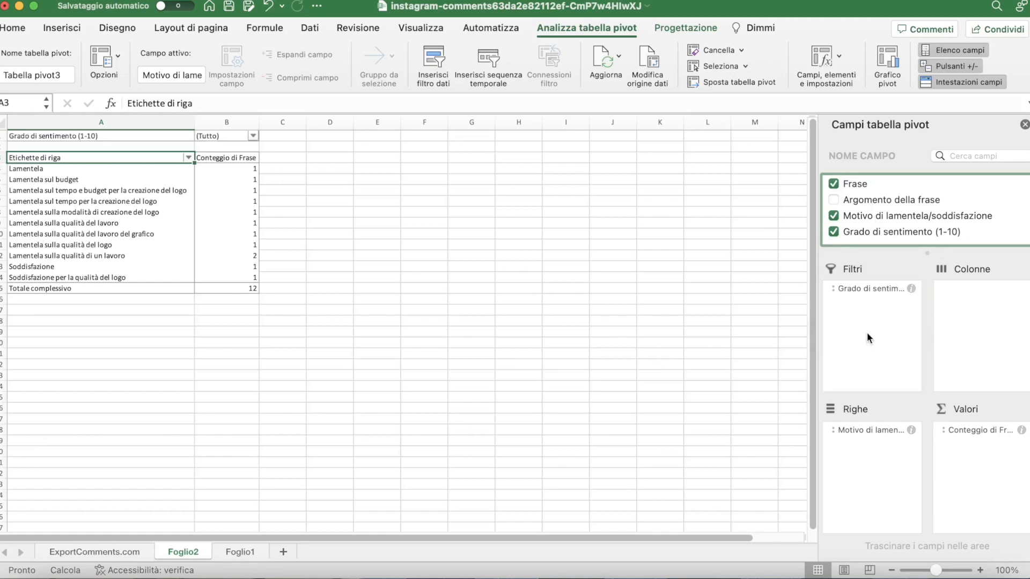
click(313, 268)
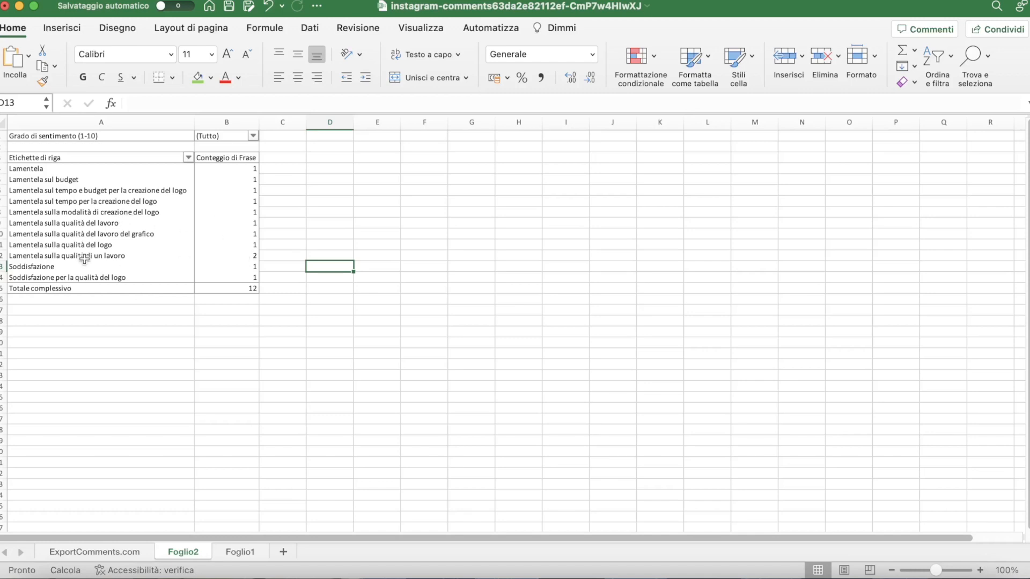
Examine the pivot counts per reason and compare the topics and similarly worded reasons in columns C and D of Foglio1.
click(247, 255)
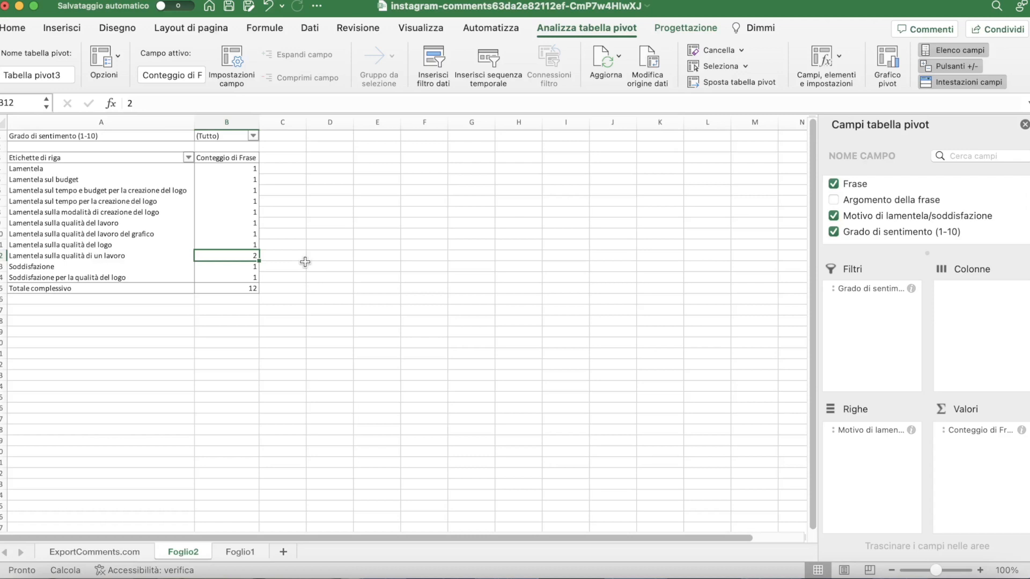
click(308, 263)
click(256, 205)
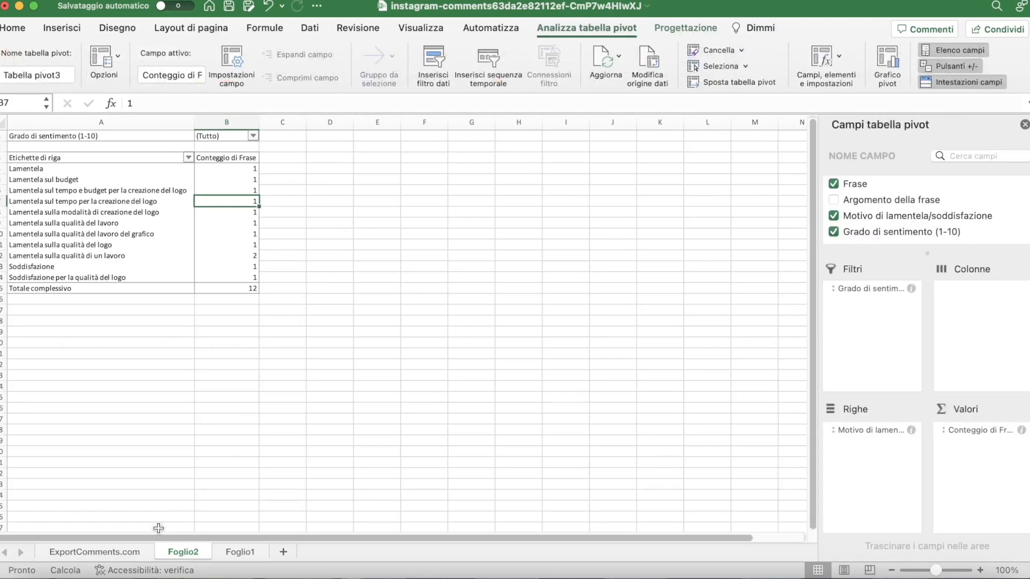
click(240, 551)
click(329, 409)
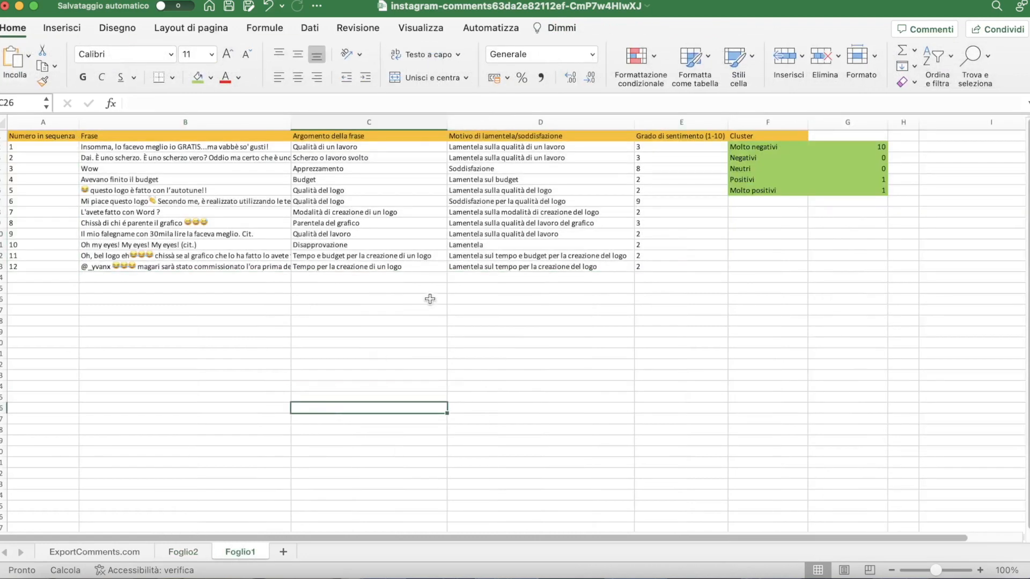
click(511, 149)
key(Left)
click(374, 156)
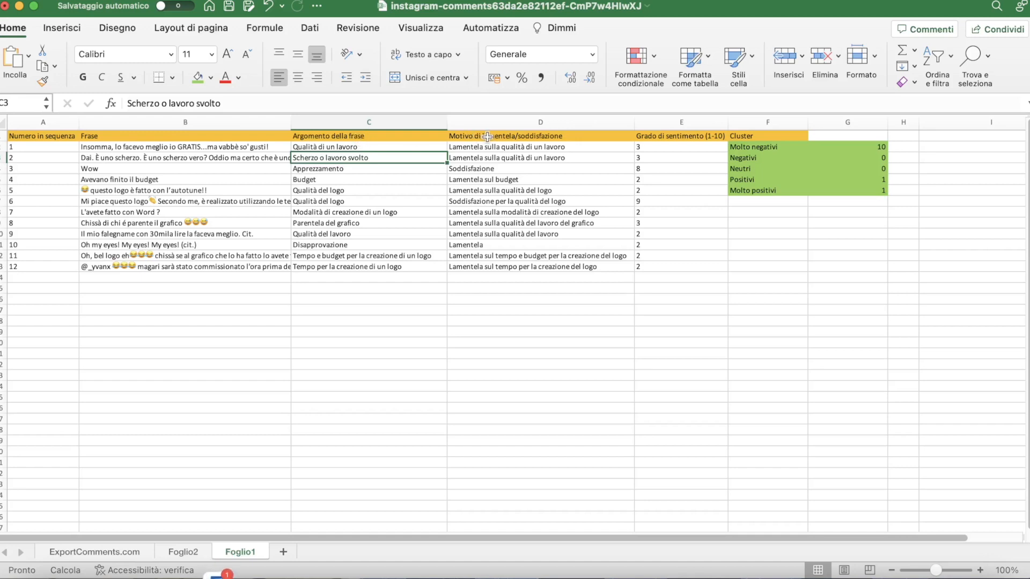
click(502, 168)
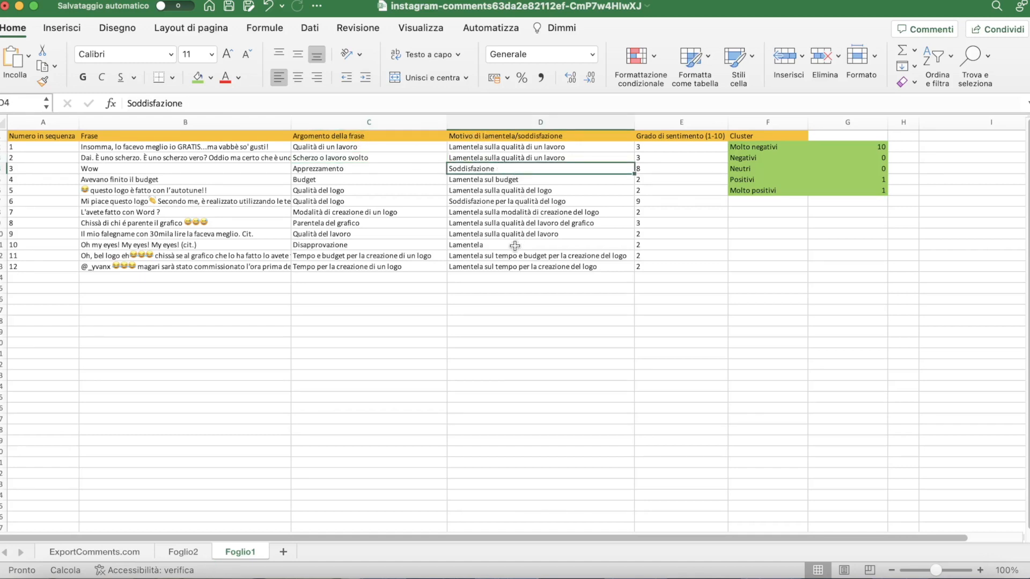
mouse_move(537, 237)
mouse_down()
mouse_move(536, 224)
mouse_move(537, 236)
mouse_up()
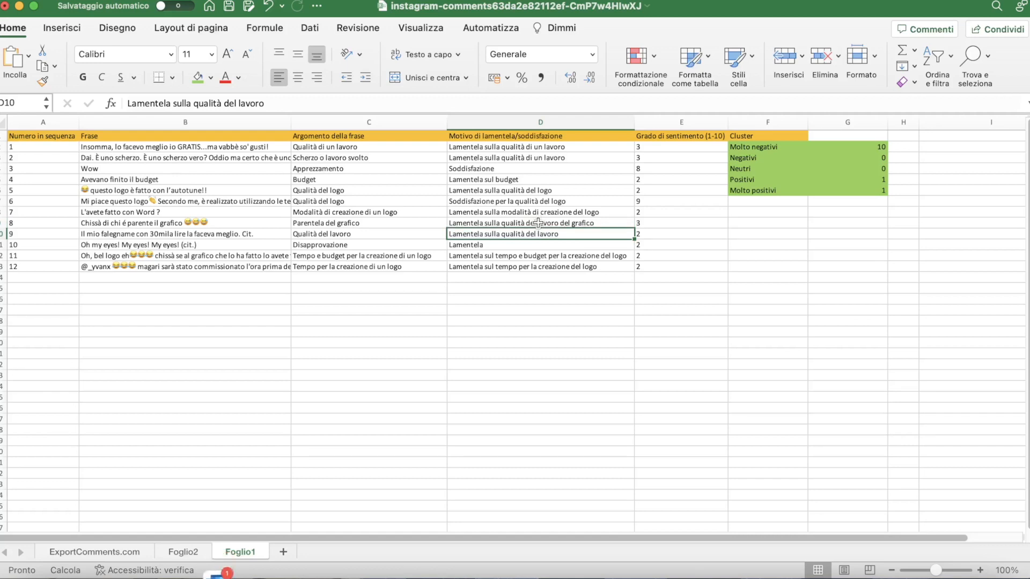
click(538, 223)
mouse_move(538, 223)
mouse_down()
mouse_move(540, 244)
mouse_move(539, 234)
mouse_up()
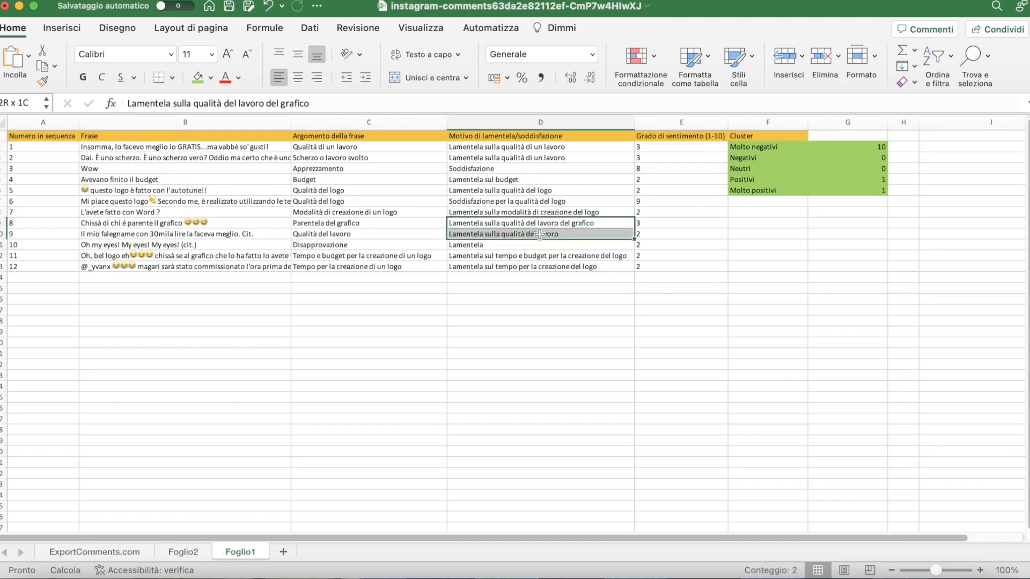
click(501, 321)
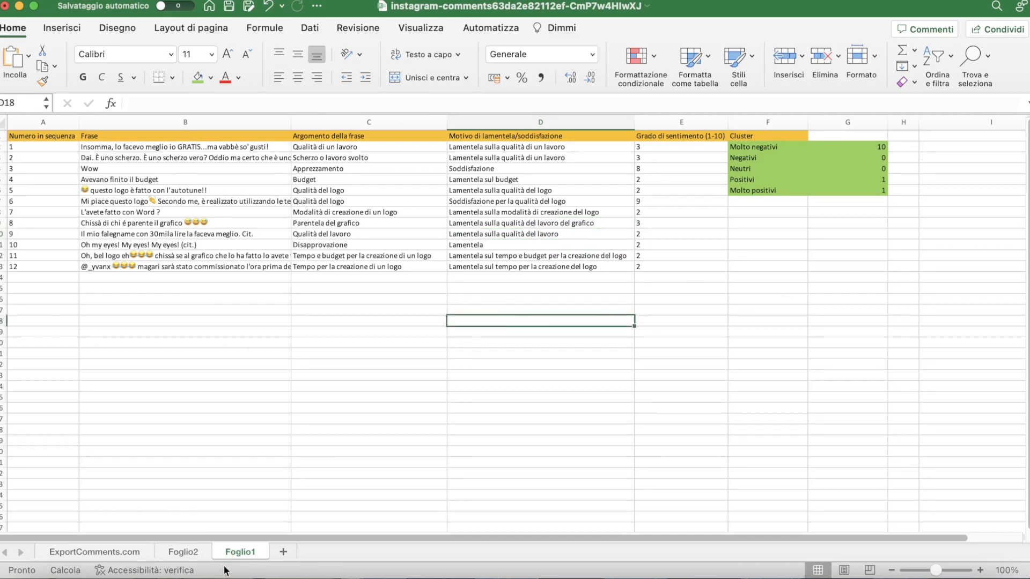
Insert a pie chart of the pivot counts in A4:B14 on Foglio2, placing it beside the table and enlarging it.
click(194, 553)
click(269, 410)
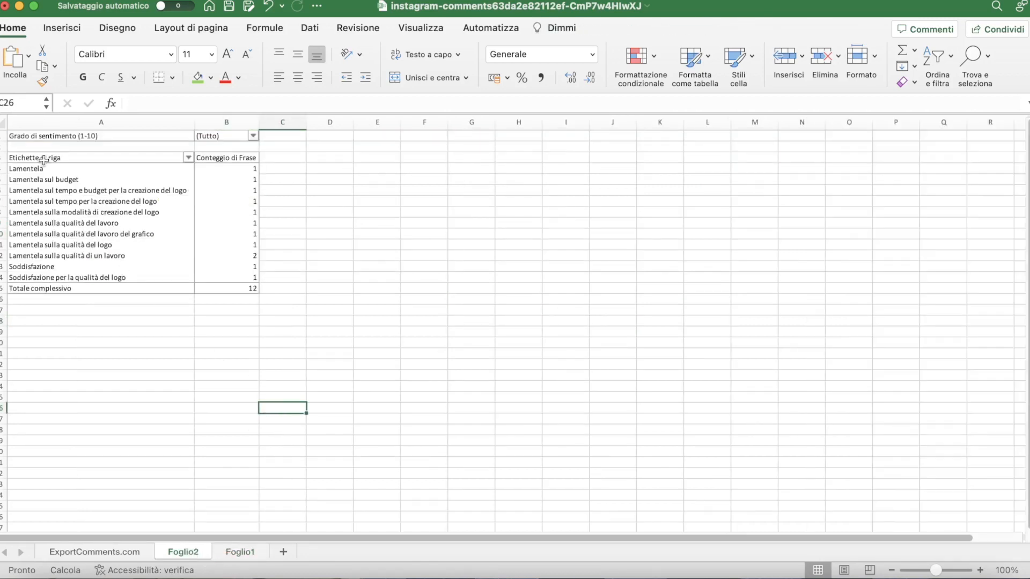
drag(45, 169, 248, 276)
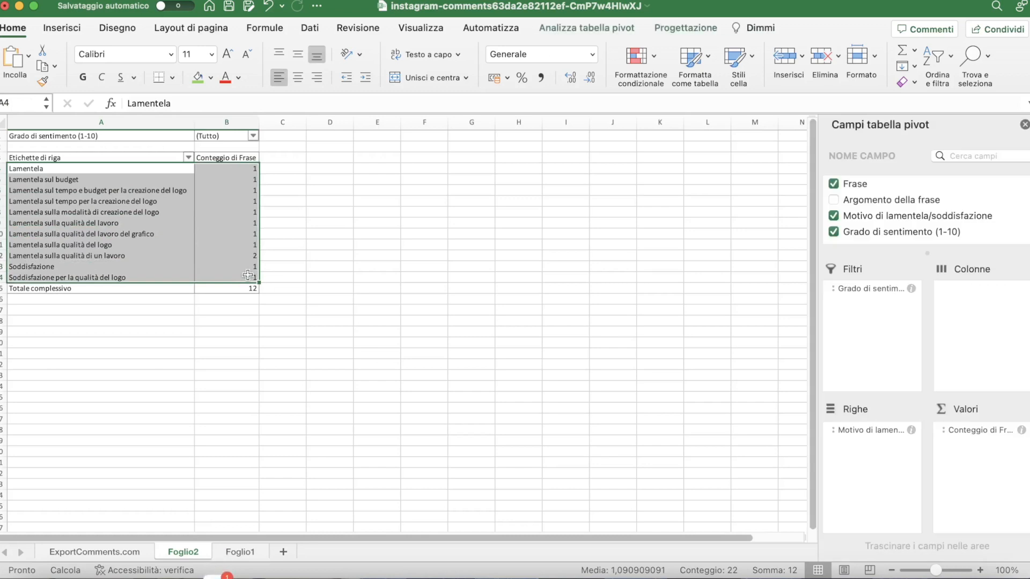
click(61, 31)
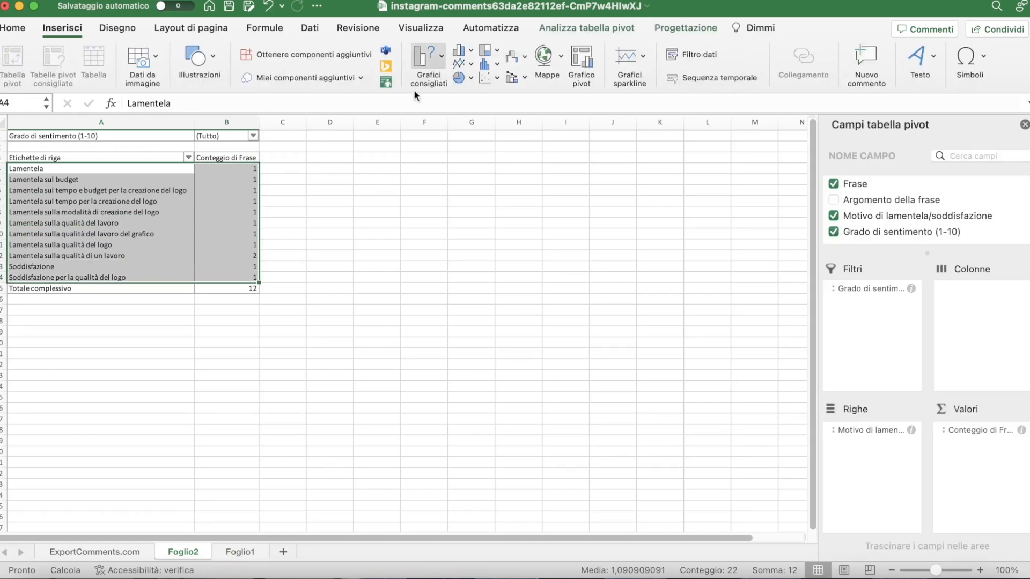
click(461, 78)
click(503, 150)
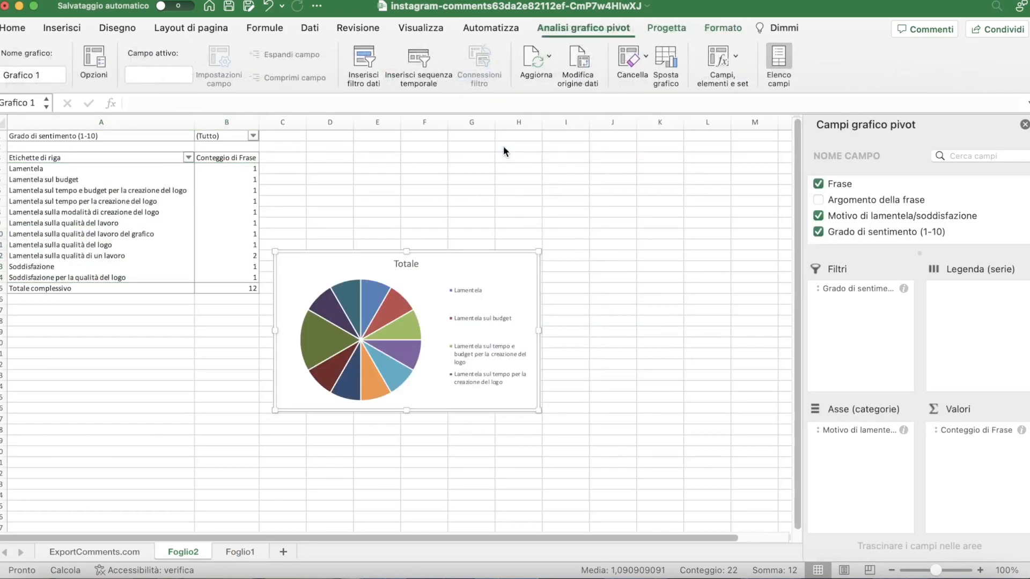
drag(510, 257, 529, 179)
drag(551, 329, 765, 468)
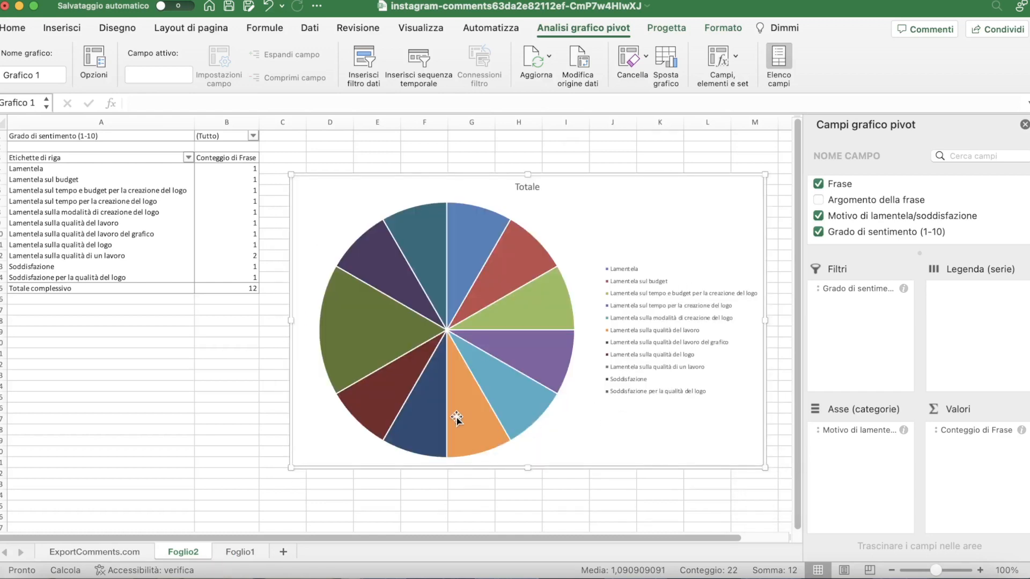